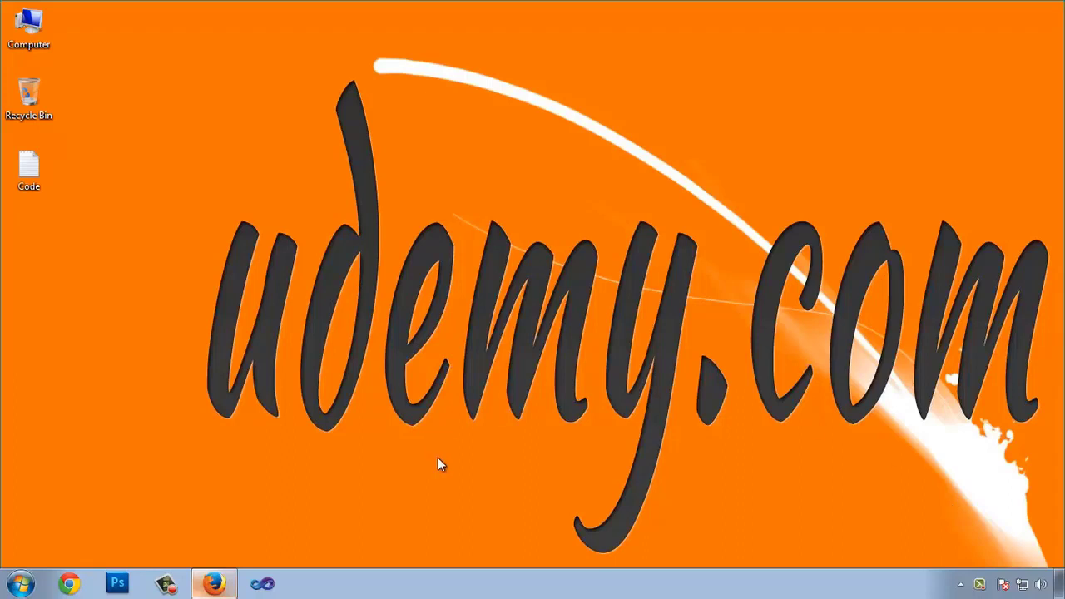
Step: Restore the Firefox window showing the Reviews And Deals WordPress dashboard
{"action": "left_click", "coordinate": [214, 583]}
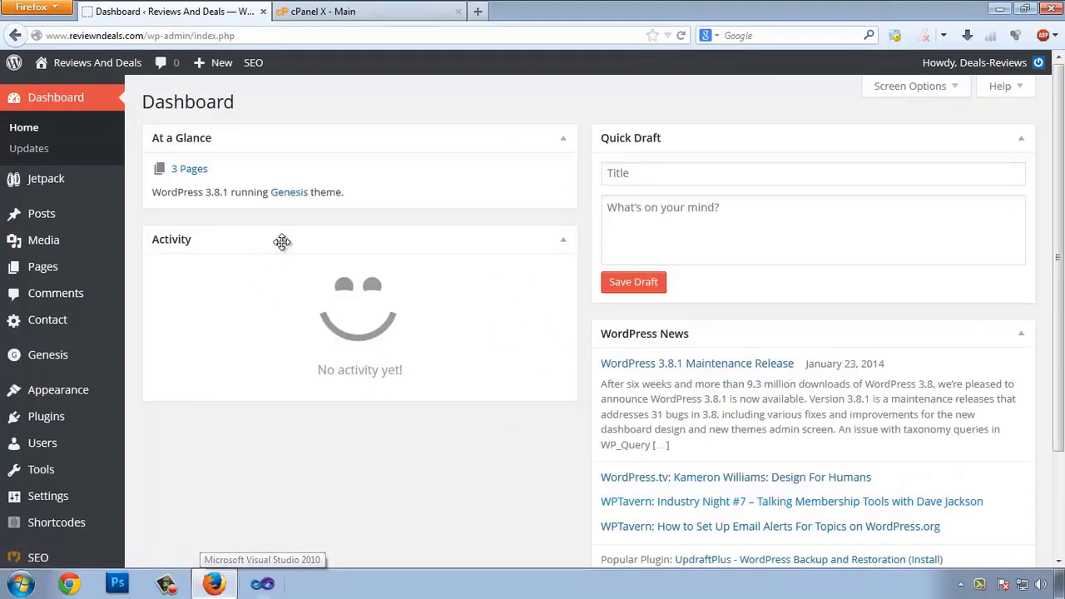
Step: Open cPanel File Manager in a new tab and select readme.html in public_html
{"action": "left_click", "coordinate": [364, 13]}
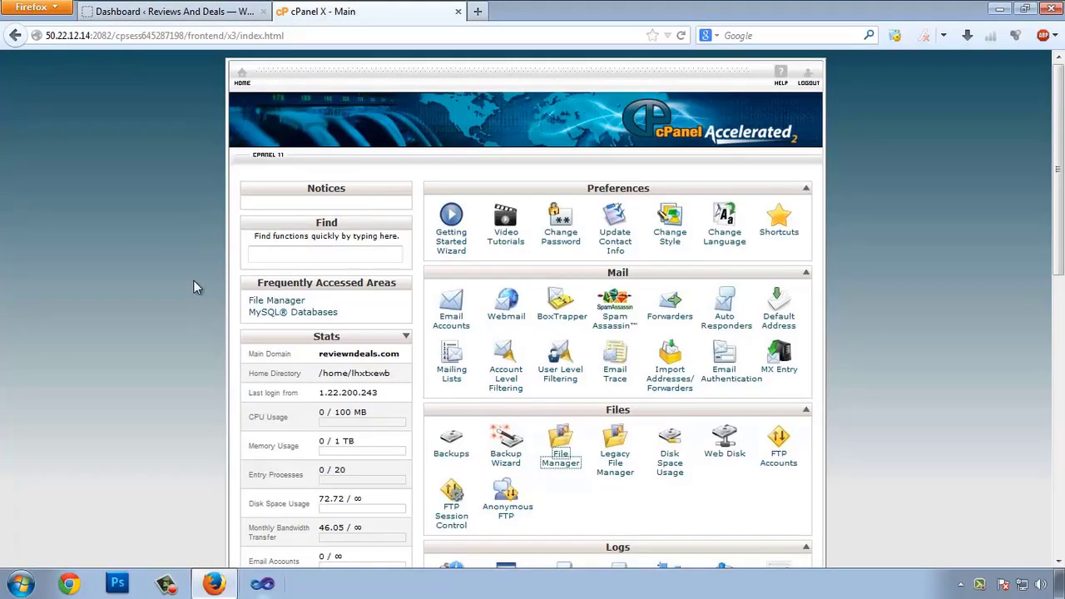
{"action": "scroll", "coordinate": [174, 275], "scroll_direction": "down", "scroll_amount": 5}
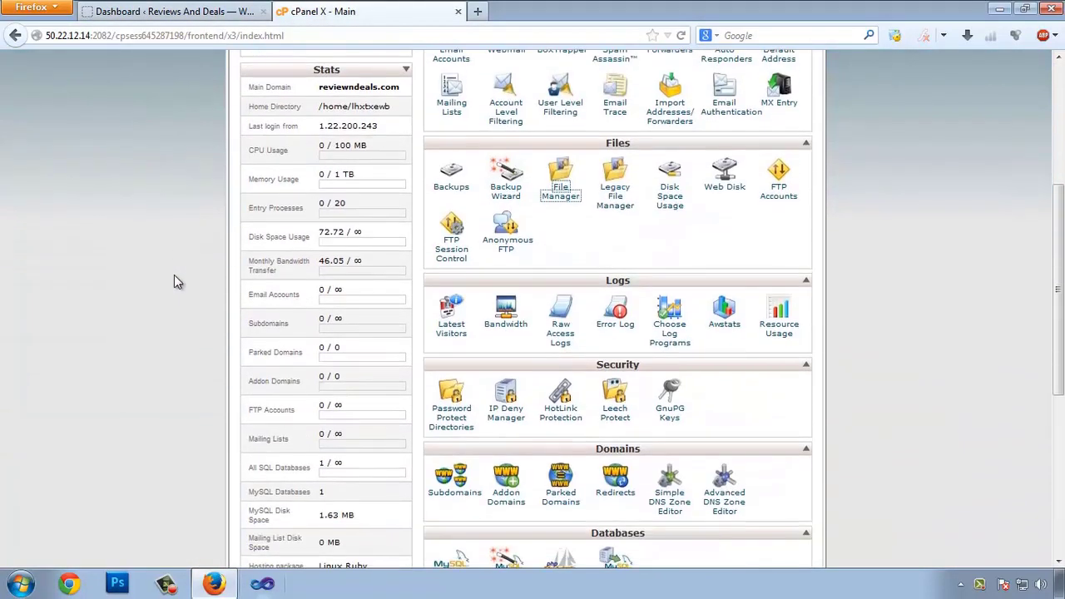
{"action": "right_click", "coordinate": [560, 199]}
{"action": "left_click", "coordinate": [579, 205]}
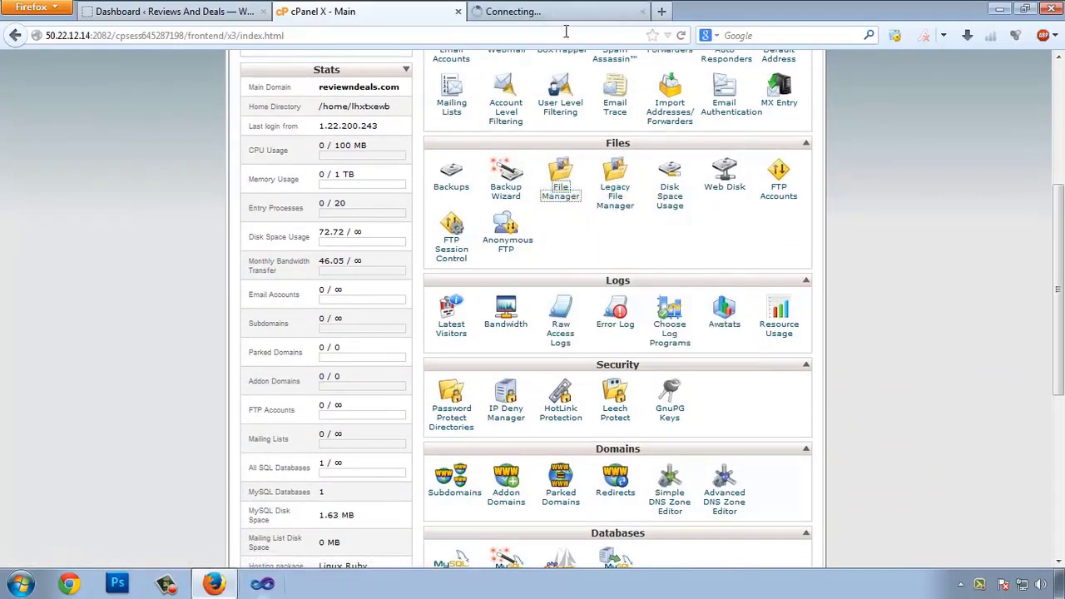
{"action": "left_click", "coordinate": [560, 14]}
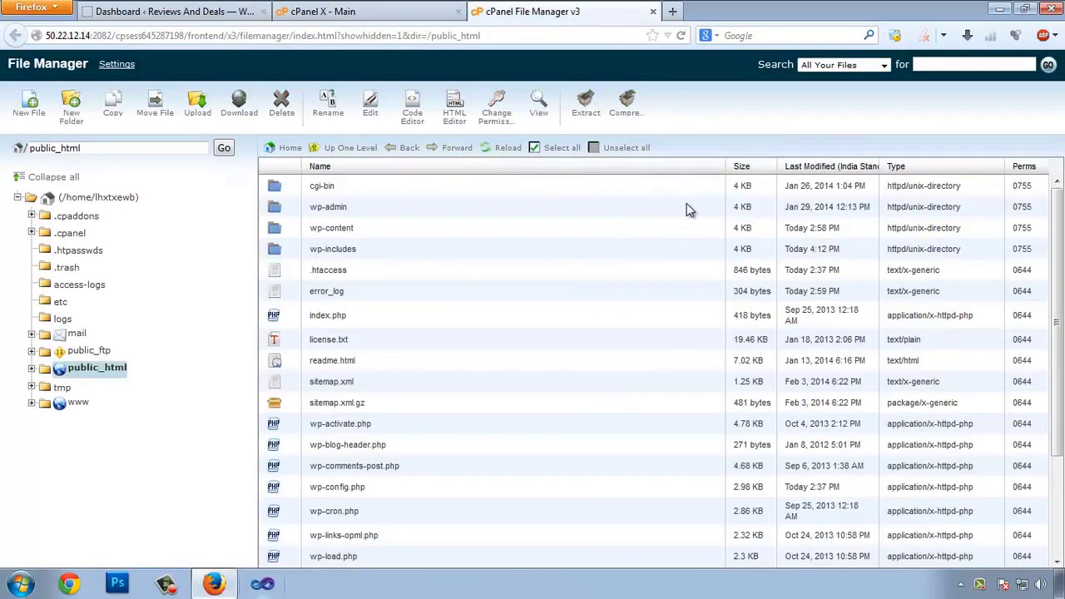
{"action": "scroll", "coordinate": [550, 279], "scroll_direction": "down", "scroll_amount": 3}
{"action": "scroll", "coordinate": [516, 287], "scroll_direction": "up", "scroll_amount": 2}
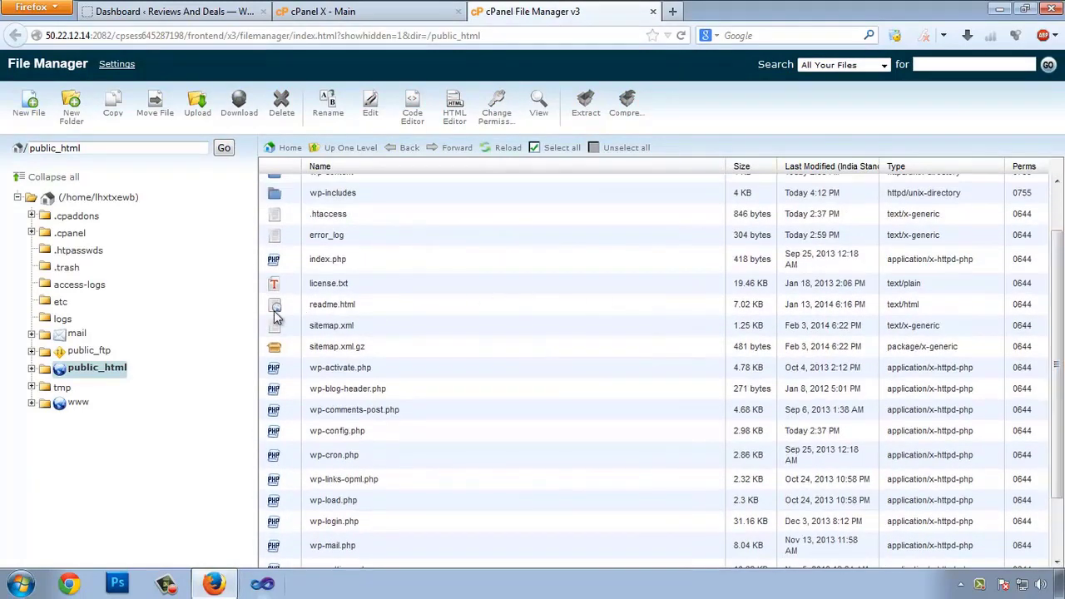
{"action": "left_click", "coordinate": [337, 308]}
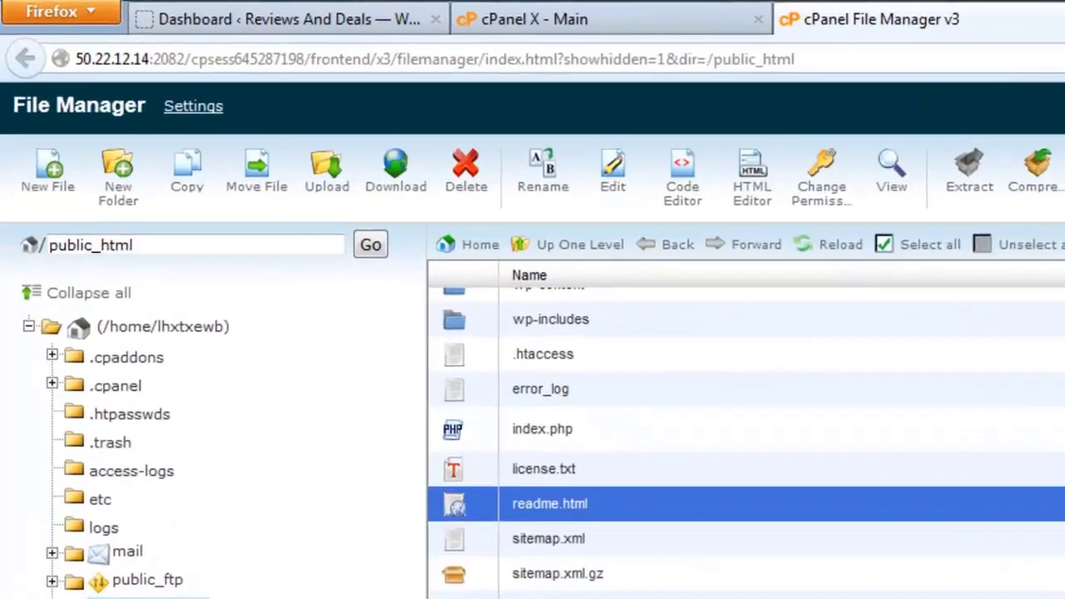
Step: Load reviewndeals.com/readme.html in a new tab to confirm it is publicly reachable
{"action": "key", "text": "ctrl+t"}
{"action": "type", "text": "reviewndeals.com/"}
{"action": "key", "text": "Right"}
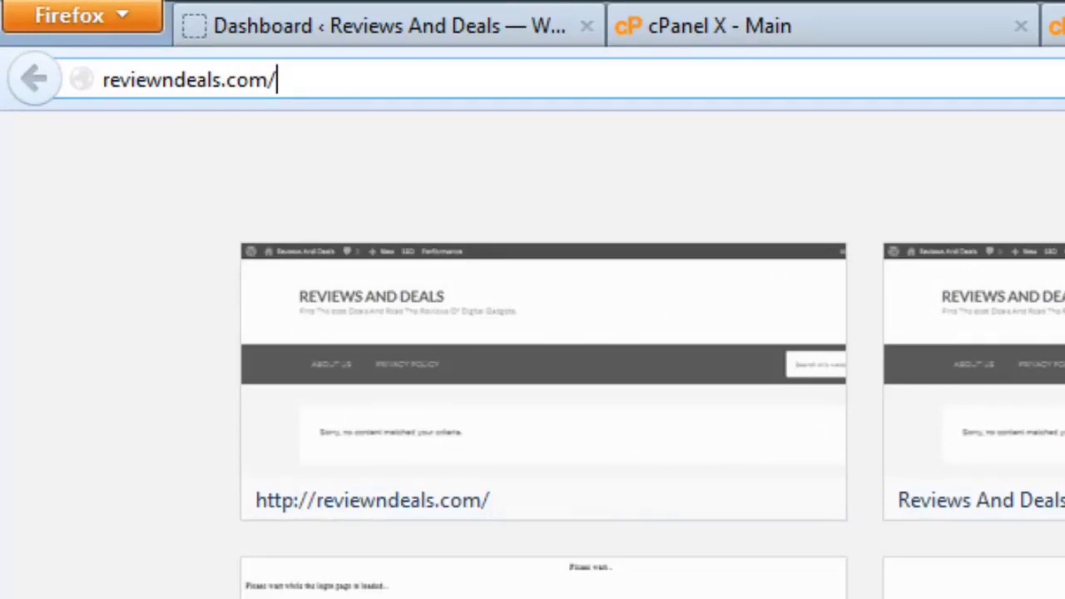
{"action": "type", "text": "read"}
{"action": "key", "text": "Right"}
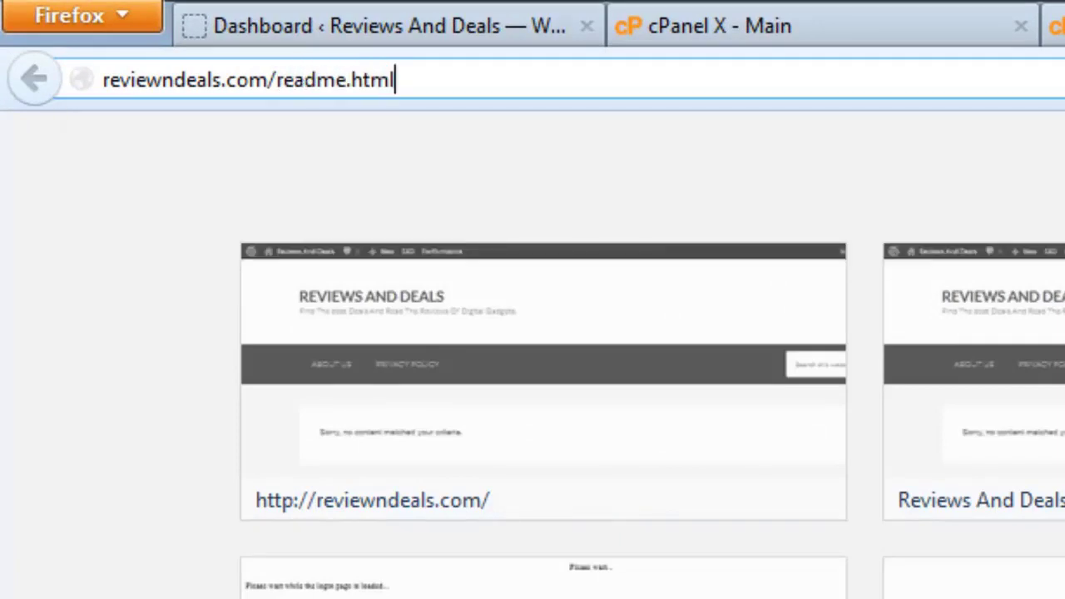
{"action": "key", "text": "Return"}
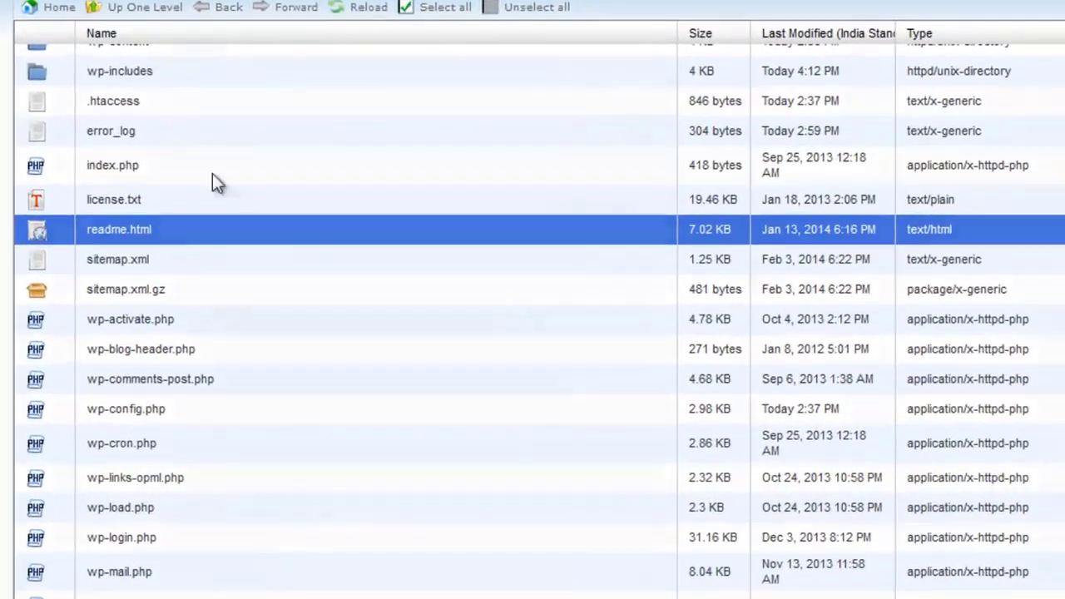
Step: Delete readme.html from public_html in File Manager
{"action": "key", "text": "Delete"}
{"action": "left_click", "coordinate": [567, 301]}
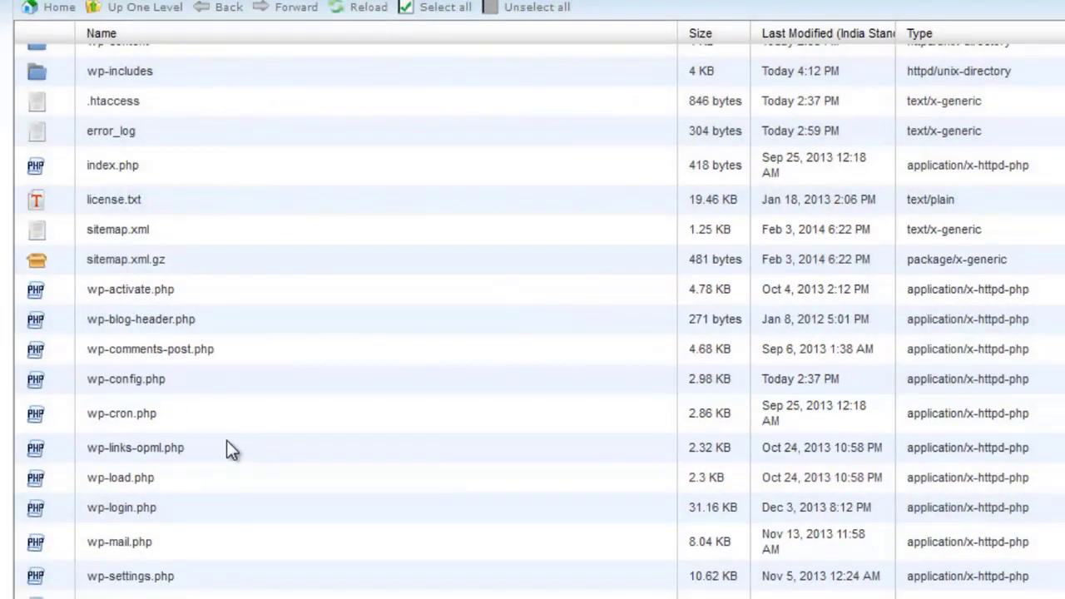
{"action": "scroll", "coordinate": [169, 173], "scroll_direction": "up", "scroll_amount": 2}
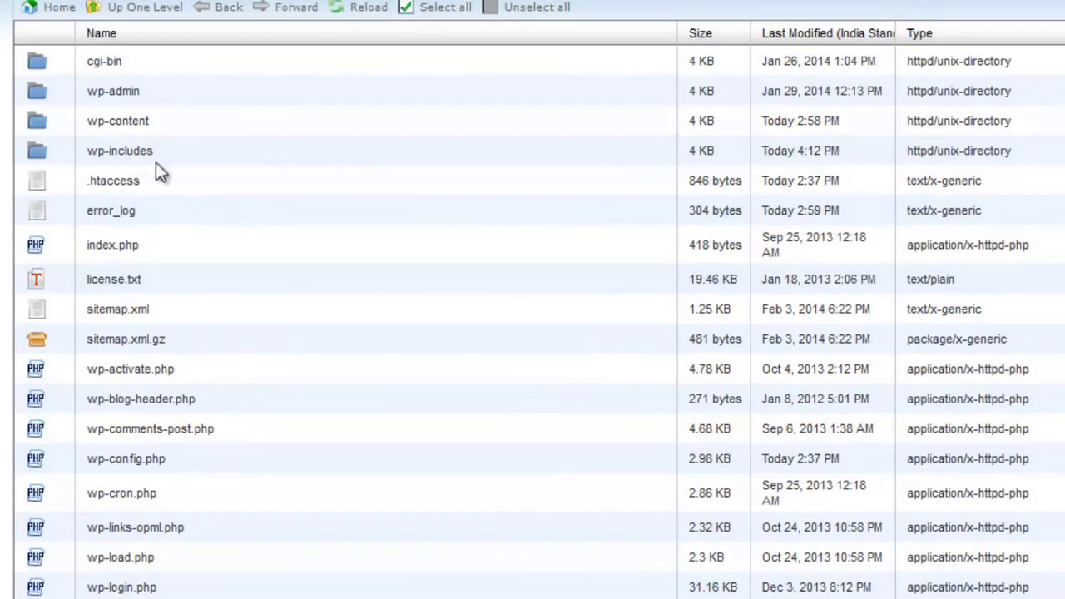
{"action": "scroll", "coordinate": [143, 357], "scroll_direction": "down", "scroll_amount": 3}
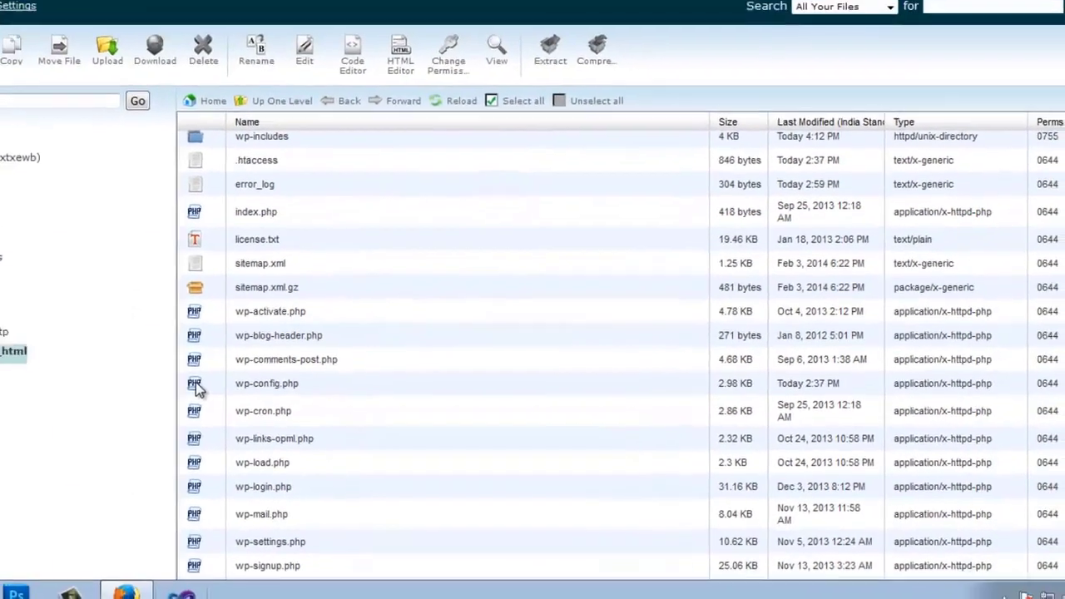
Step: Open wp-config.php in the File Manager text editor, confirming the encoding
{"action": "right_click", "coordinate": [42, 364]}
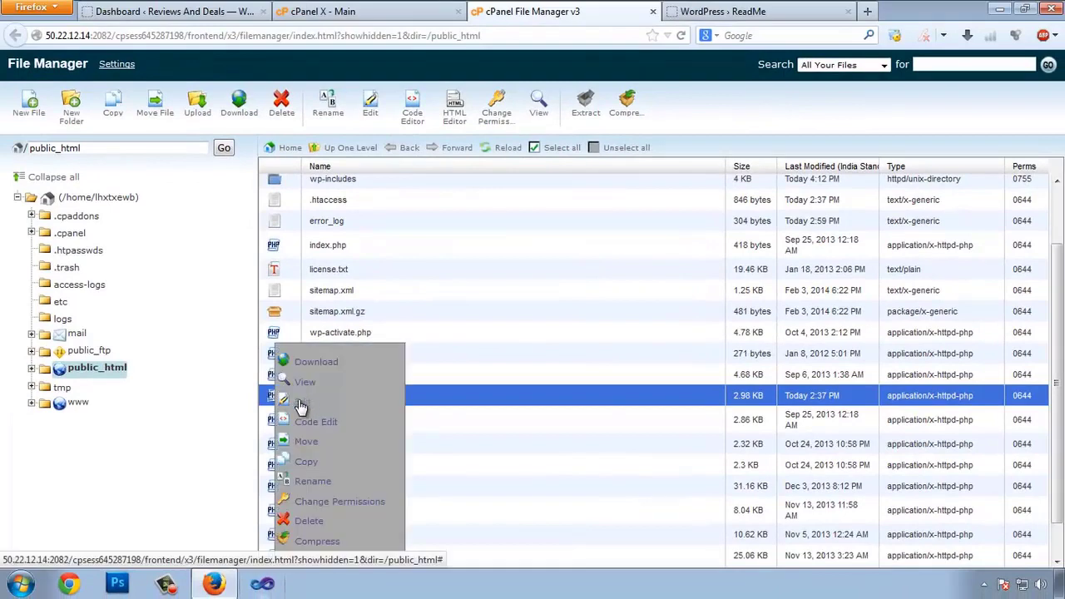
{"action": "left_click", "coordinate": [460, 395]}
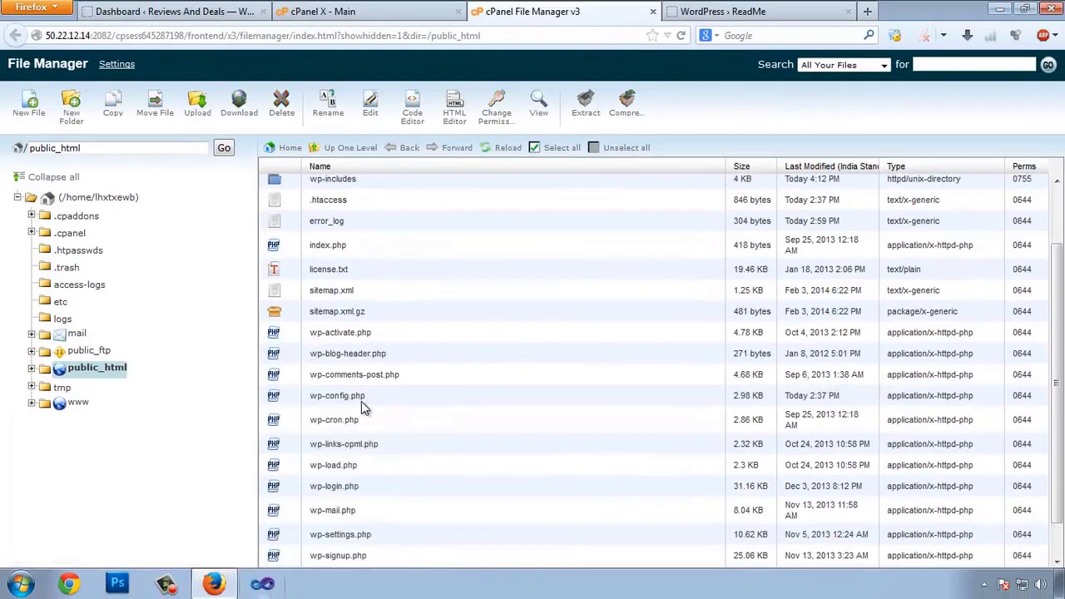
{"action": "left_click", "coordinate": [293, 401]}
{"action": "right_click", "coordinate": [279, 397]}
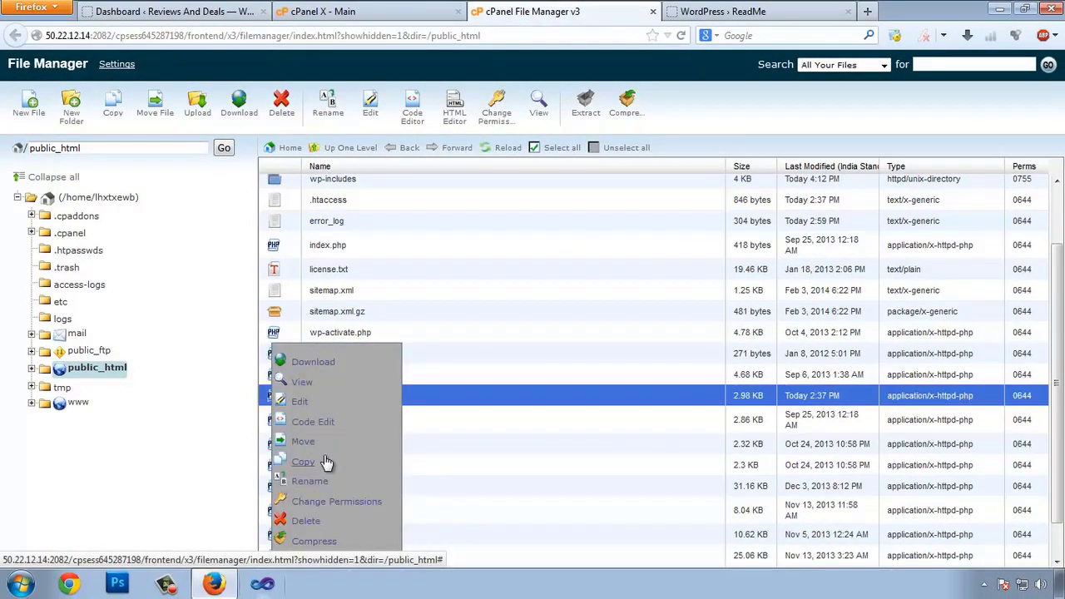
{"action": "left_click", "coordinate": [302, 406]}
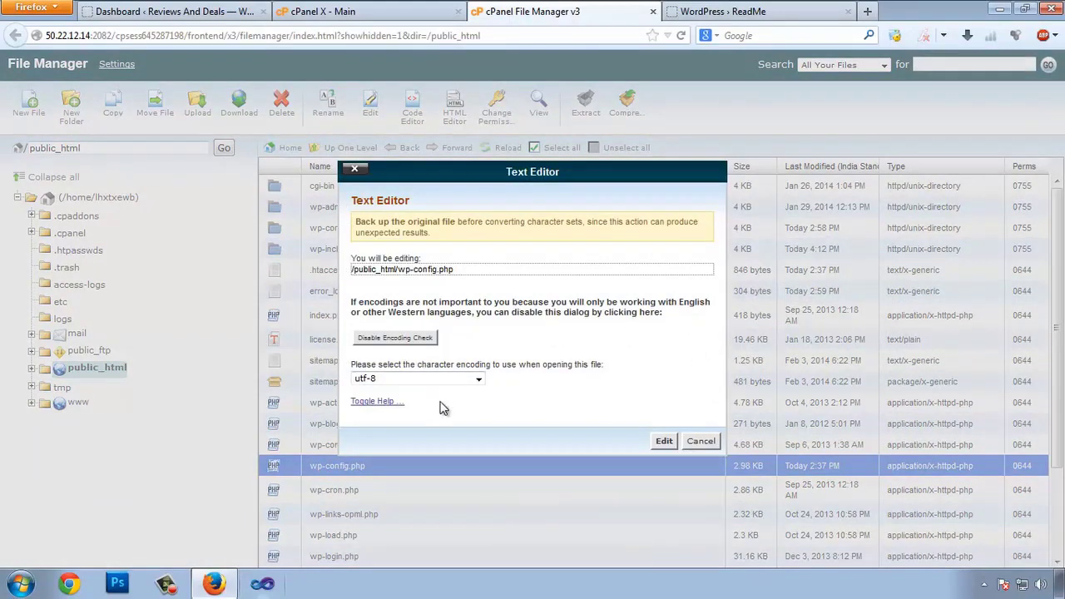
{"action": "left_click", "coordinate": [664, 442]}
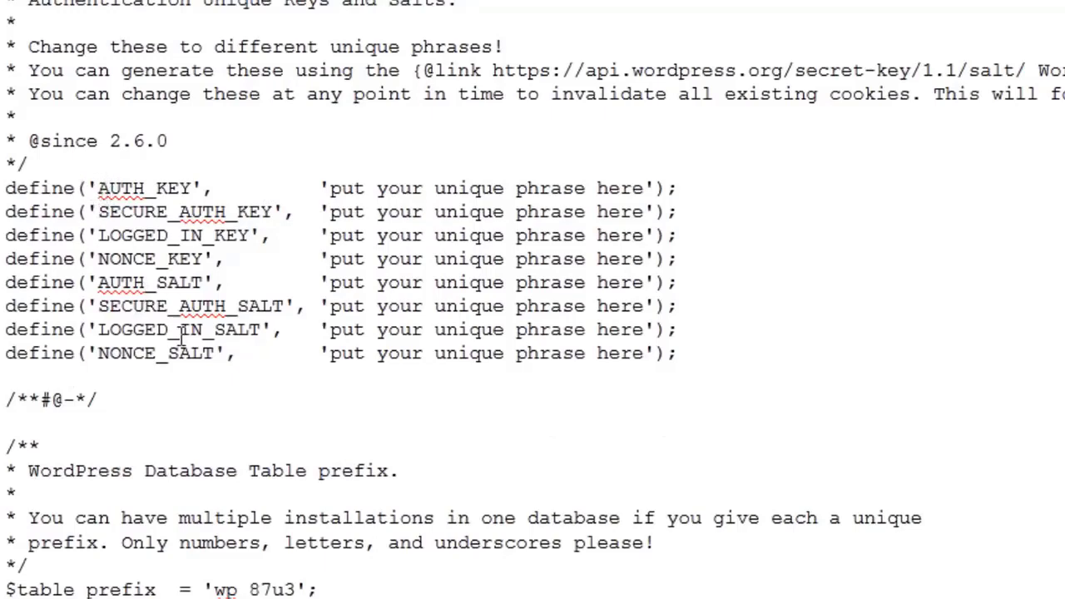
Step: Review the placeholder keys and salts and select the secret-key generator address
{"action": "left_click_drag", "start_coordinate": [96, 188], "coordinate": [180, 235]}
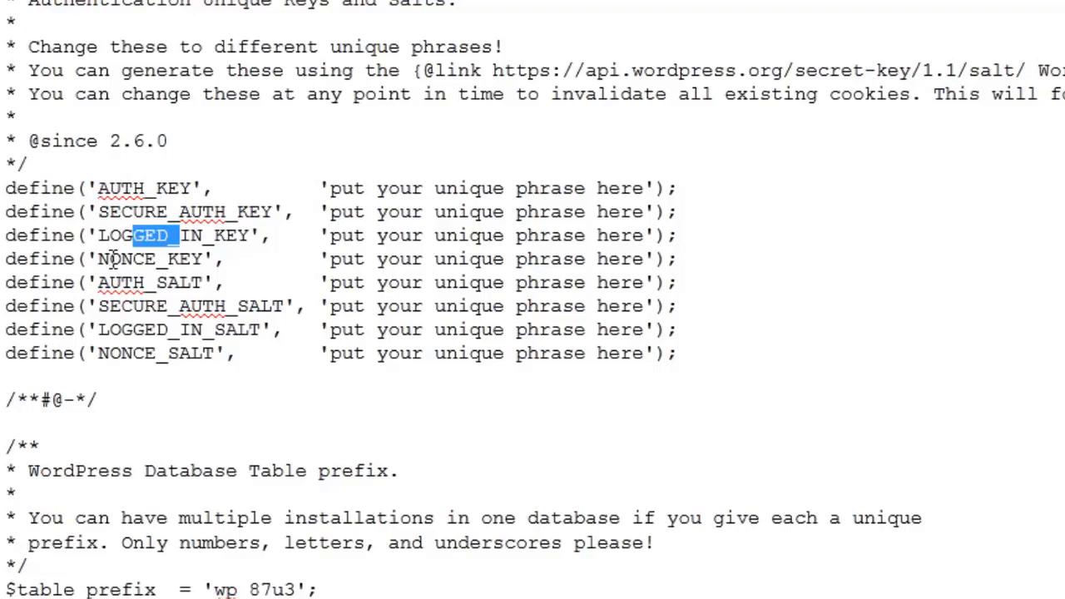
{"action": "left_click_drag", "start_coordinate": [111, 259], "coordinate": [125, 283]}
{"action": "left_click", "coordinate": [134, 290]}
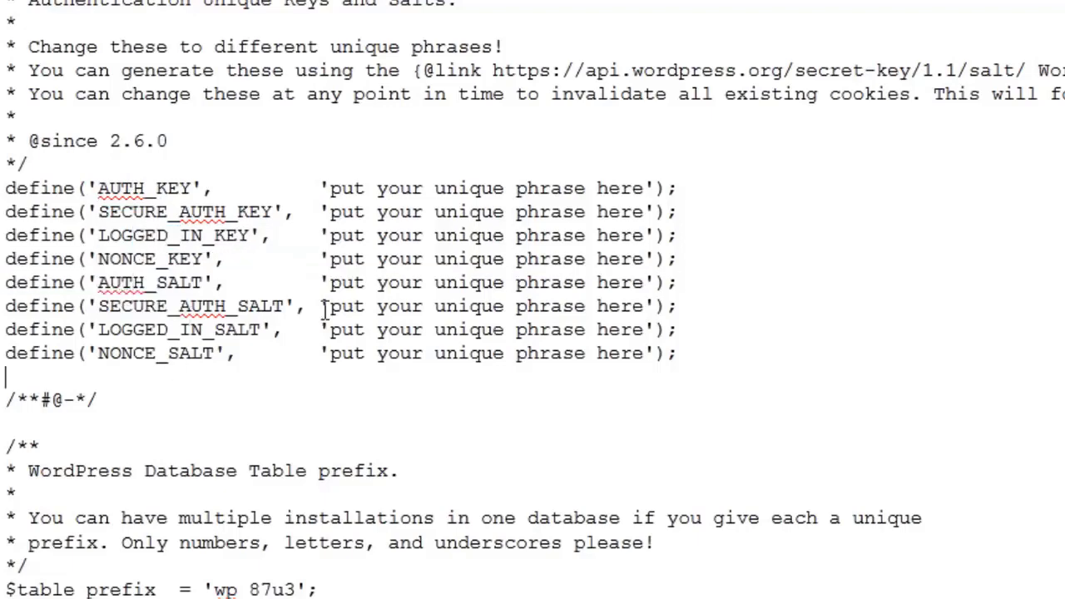
{"action": "left_click_drag", "start_coordinate": [329, 188], "coordinate": [635, 190]}
{"action": "left_click", "coordinate": [514, 283]}
{"action": "left_click_drag", "start_coordinate": [493, 70], "coordinate": [463, 80]}
{"action": "key", "text": "ctrl+c"}
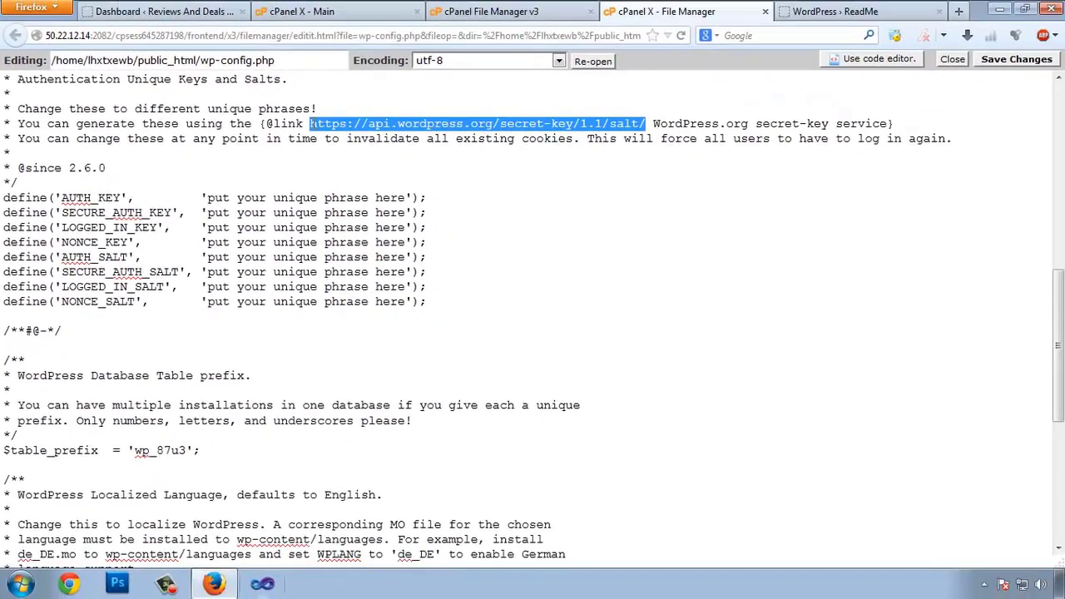
{"action": "key", "text": "ctrl+t"}
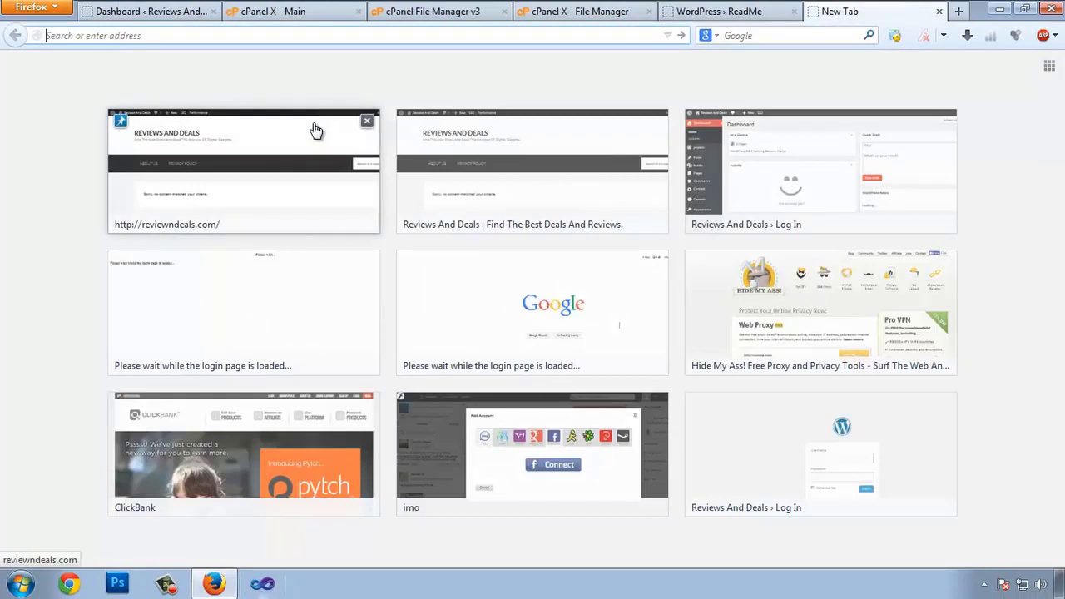
Step: Load the secret-key generator page and copy the eight generated key lines
{"action": "key", "text": "ctrl+v"}
{"action": "key", "text": "Return"}
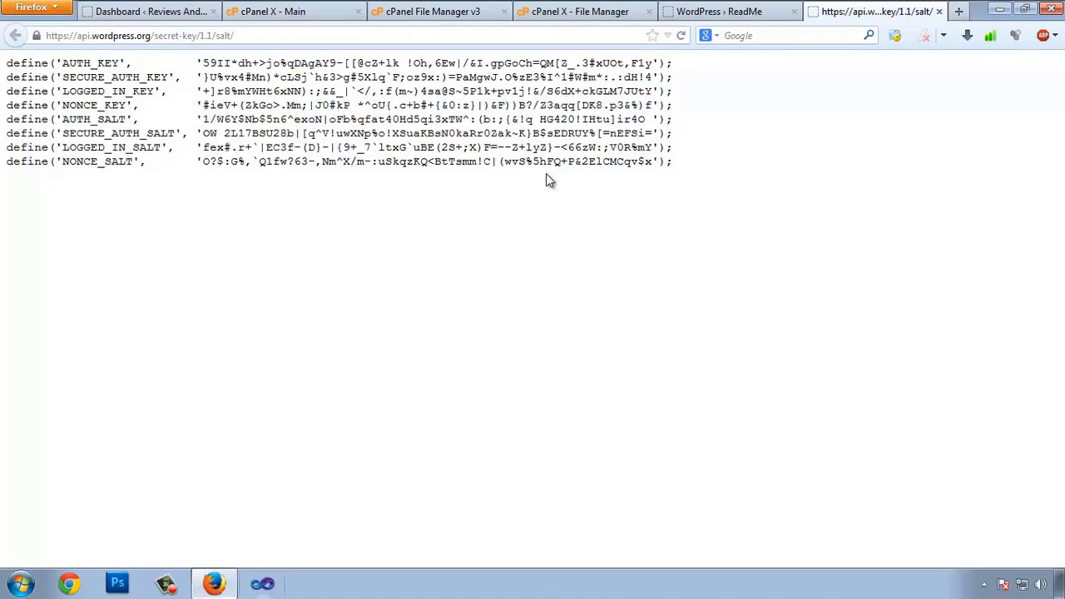
{"action": "left_click_drag", "start_coordinate": [674, 162], "coordinate": [3, 171]}
{"action": "left_click_drag", "start_coordinate": [727, 147], "coordinate": [5, 132]}
{"action": "left_click", "coordinate": [741, 173]}
{"action": "left_click_drag", "start_coordinate": [691, 171], "coordinate": [2, 64]}
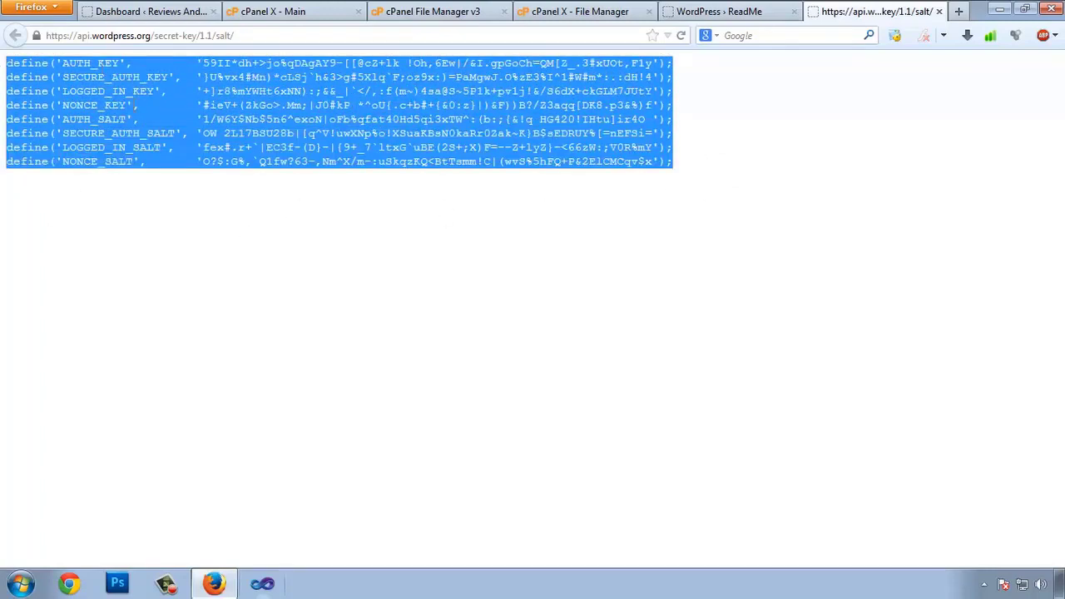
{"action": "right_click", "coordinate": [136, 107]}
{"action": "left_click", "coordinate": [145, 116]}
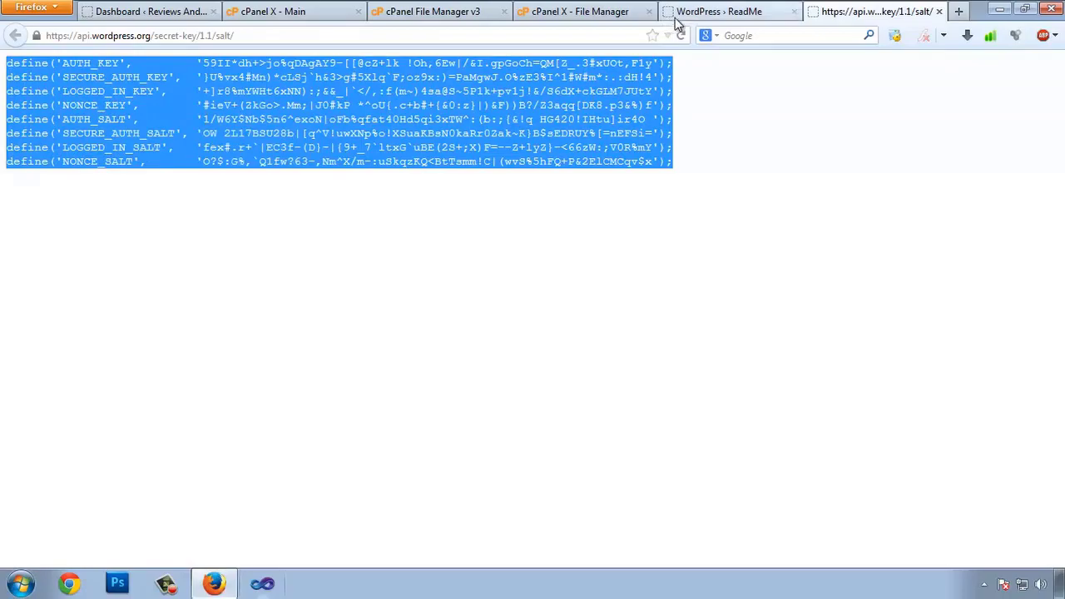
Step: Paste the generated keys over the eight placeholder define() lines in wp-config.php
{"action": "left_click", "coordinate": [676, 17]}
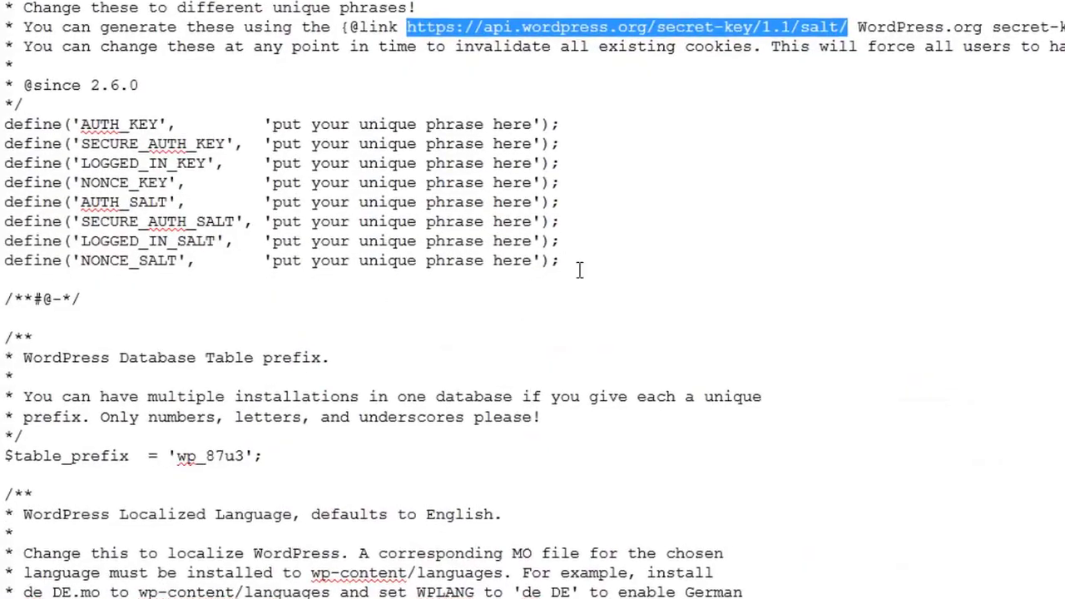
{"action": "left_click_drag", "start_coordinate": [573, 262], "coordinate": [4, 127]}
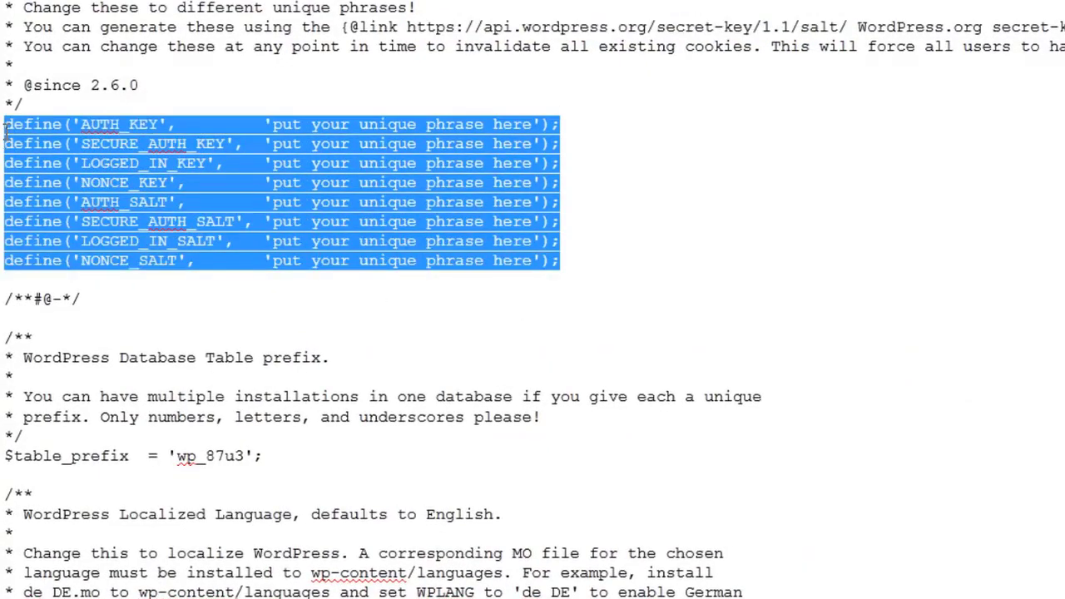
{"action": "right_click", "coordinate": [29, 125]}
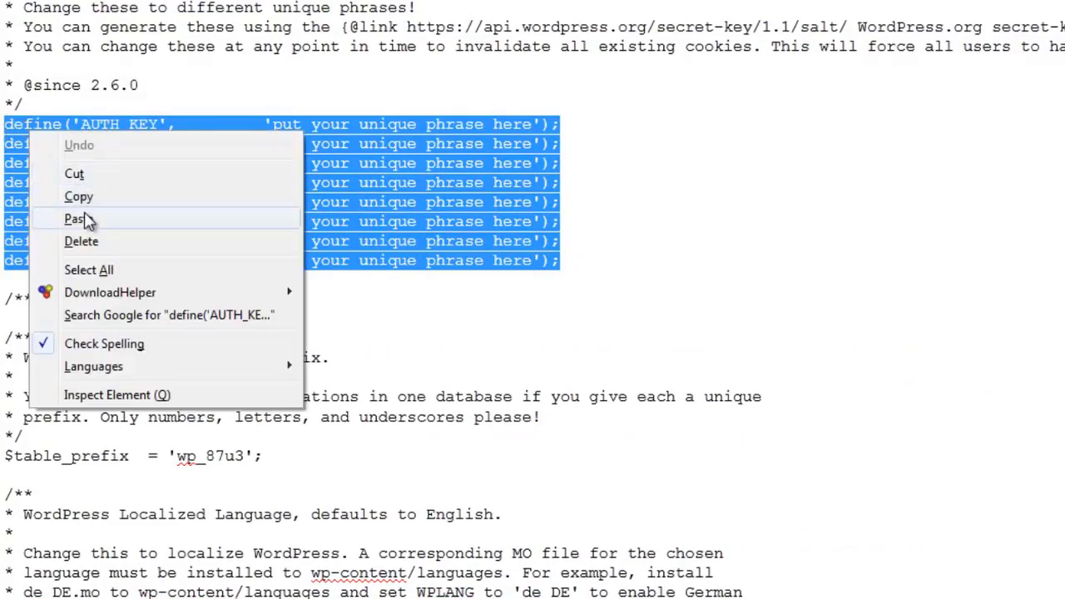
{"action": "left_click", "coordinate": [69, 216]}
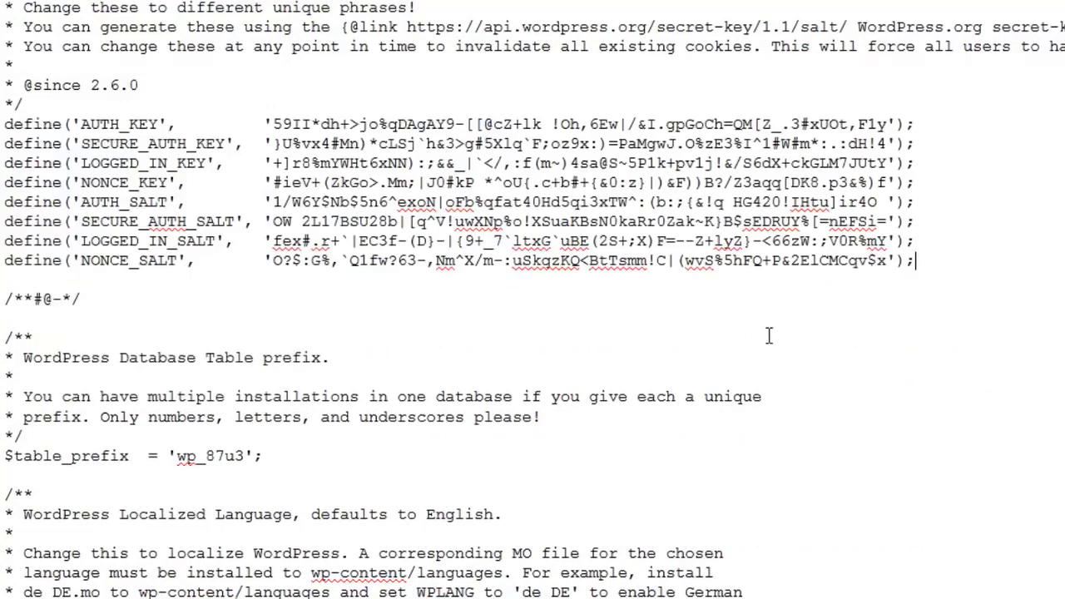
{"action": "scroll", "coordinate": [636, 254], "scroll_direction": "down", "scroll_amount": 1}
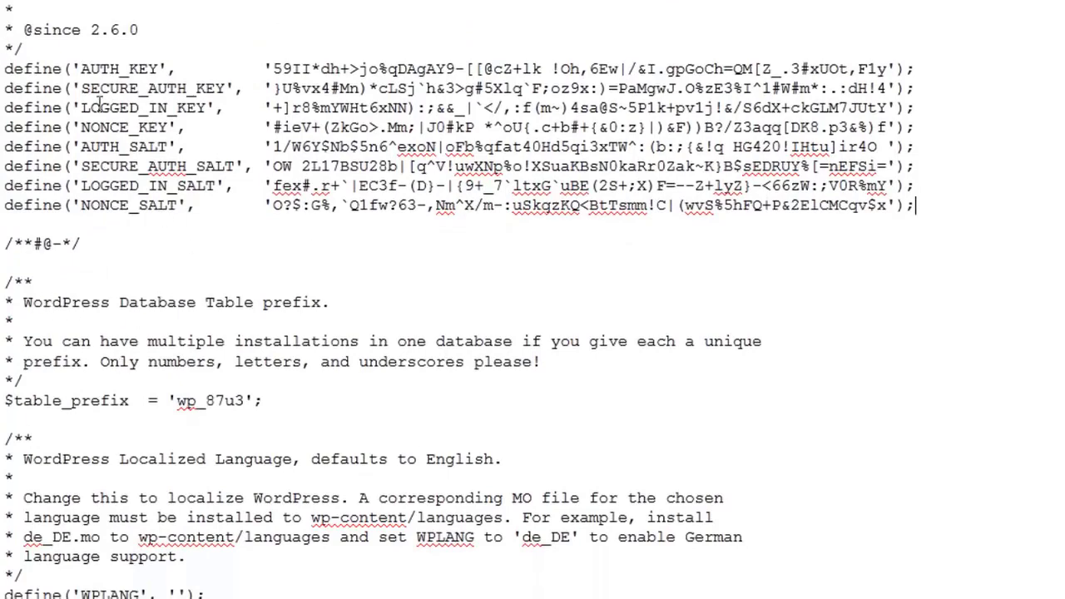
{"action": "left_click_drag", "start_coordinate": [59, 81], "coordinate": [294, 183]}
{"action": "left_click", "coordinate": [116, 127]}
{"action": "left_click_drag", "start_coordinate": [64, 88], "coordinate": [273, 185]}
{"action": "left_click_drag", "start_coordinate": [31, 306], "coordinate": [270, 312]}
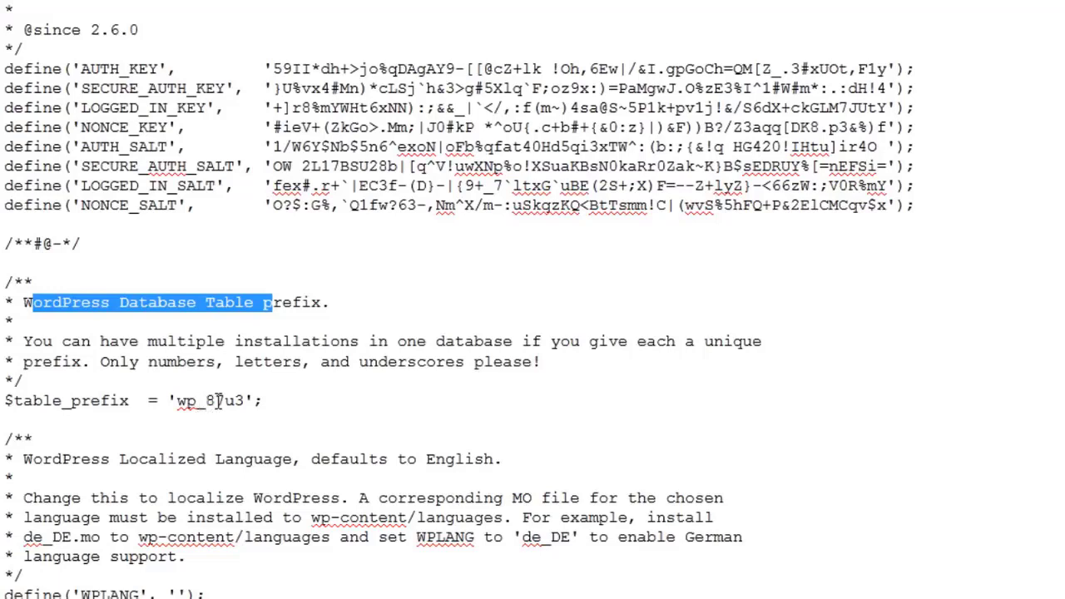
Step: Set the table prefix to wp_87u3, save wp-config.php and close the editor
{"action": "left_click_drag", "start_coordinate": [206, 400], "coordinate": [246, 400]}
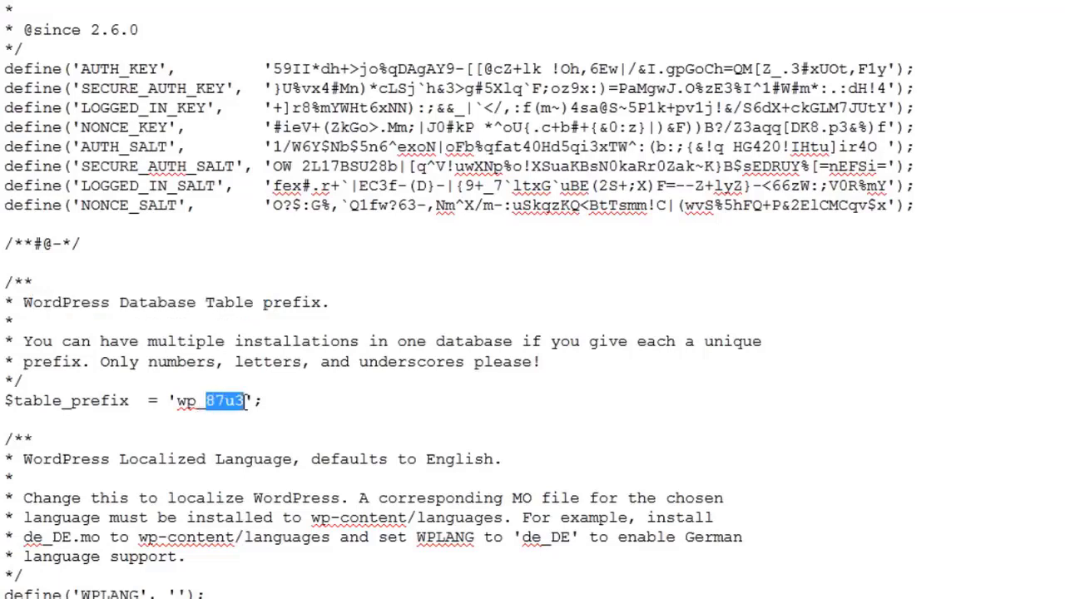
{"action": "key", "text": "BackSpace"}
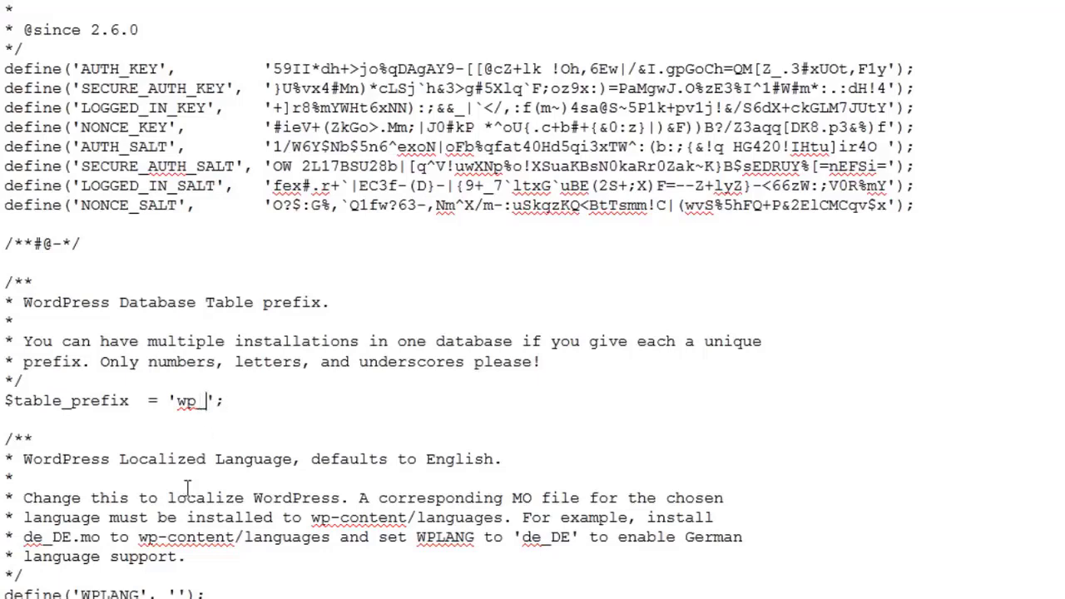
{"action": "type", "text": "87u3"}
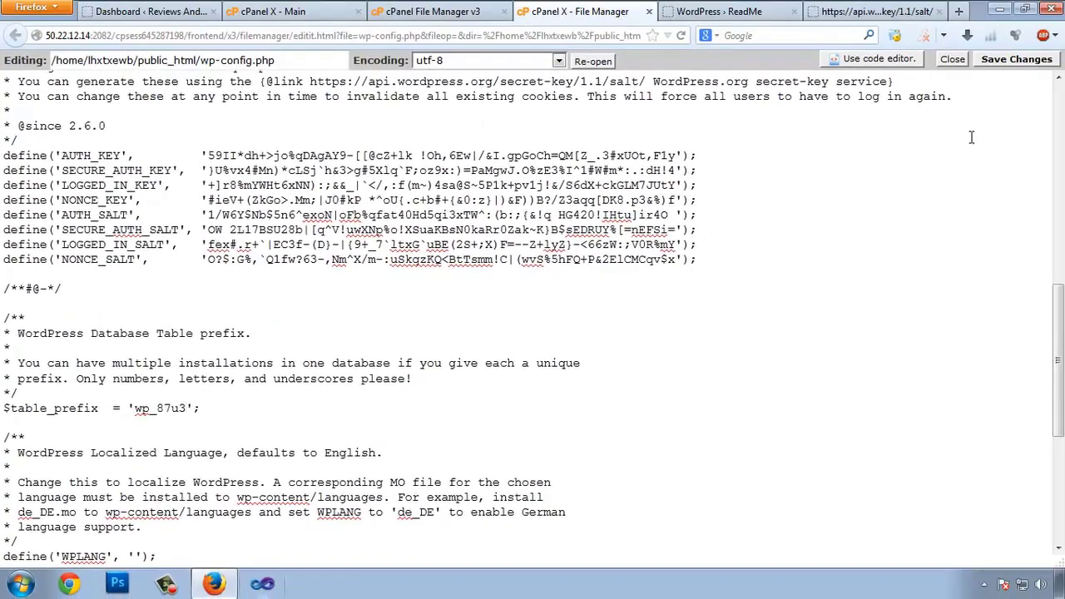
{"action": "left_click", "coordinate": [1004, 63]}
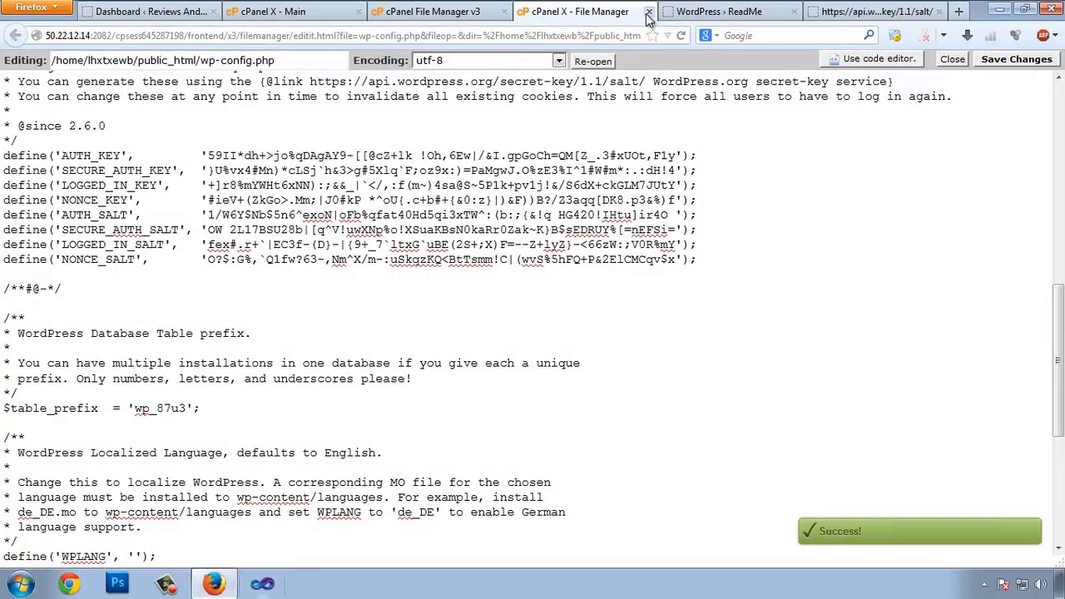
{"action": "left_click", "coordinate": [650, 11]}
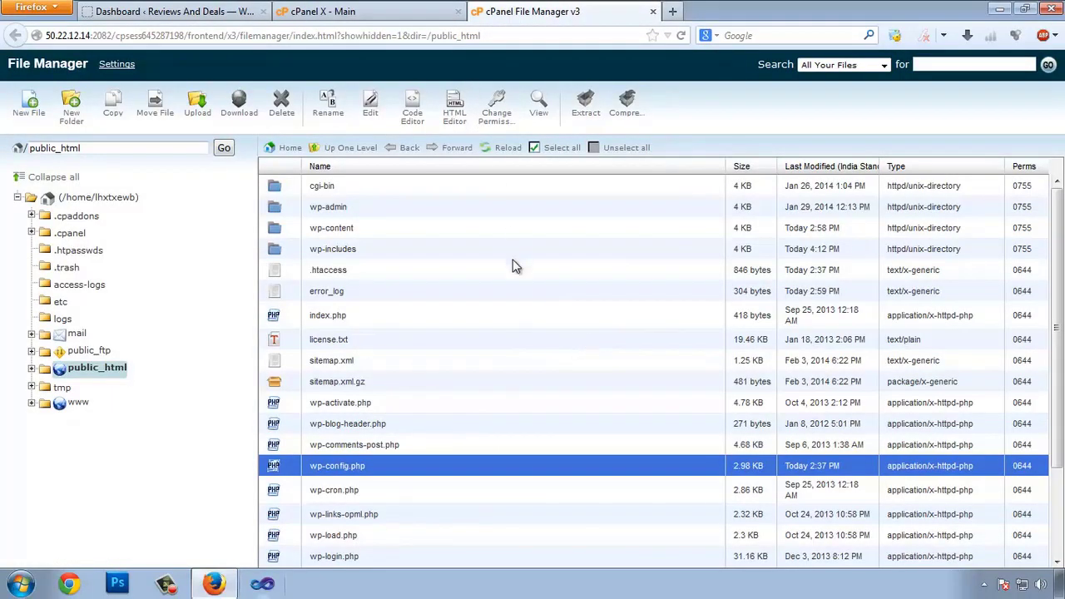
{"action": "scroll", "coordinate": [475, 277], "scroll_direction": "down", "scroll_amount": 3}
{"action": "scroll", "coordinate": [487, 282], "scroll_direction": "up", "scroll_amount": 2}
{"action": "scroll", "coordinate": [774, 287], "scroll_direction": "up", "scroll_amount": 1}
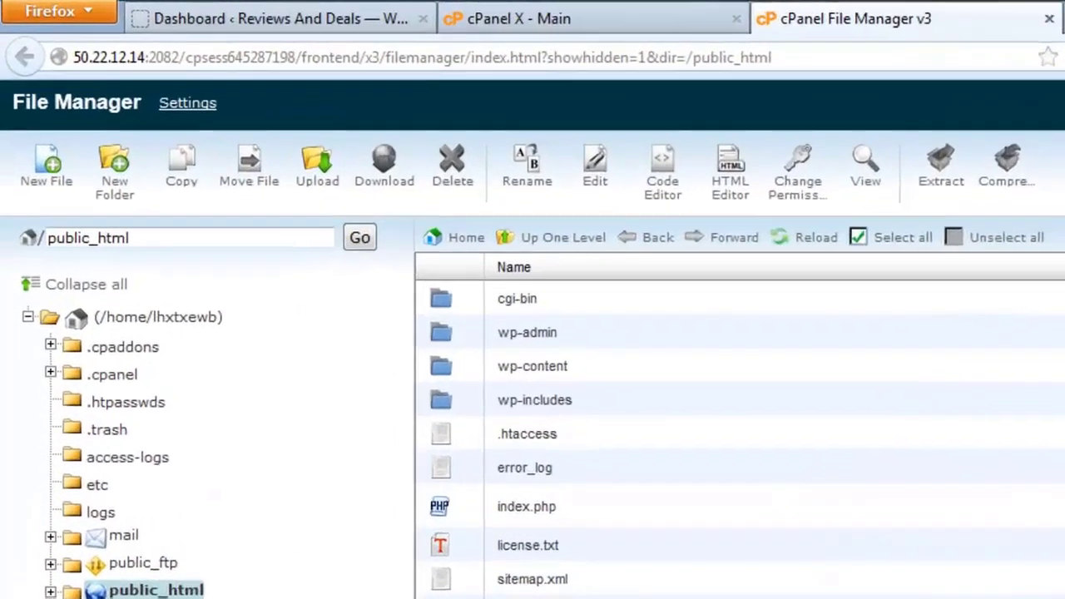
{"action": "key", "text": "ctrl+t"}
{"action": "type", "text": "reviewndeals.com/"}
{"action": "key", "text": "Return"}
{"action": "type", "text": "wp-"}
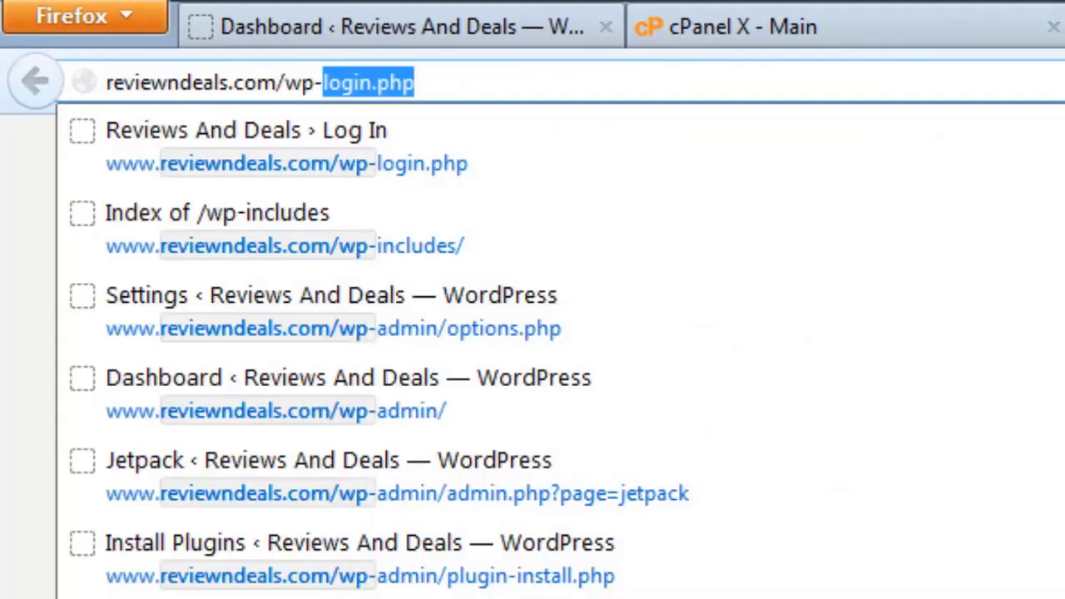
{"action": "type", "text": "content"}
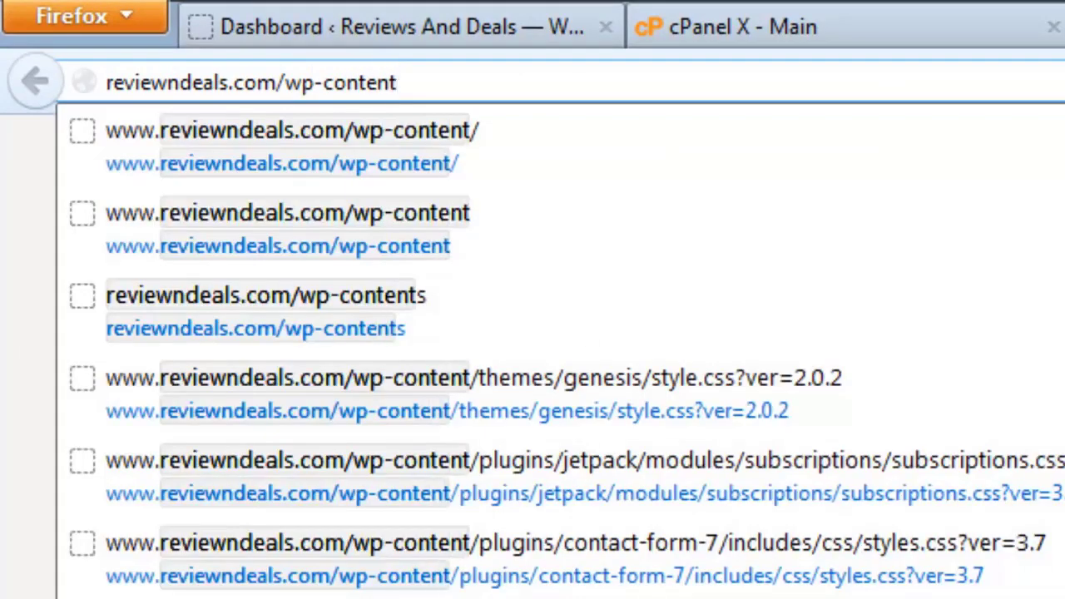
{"action": "type", "text": "/"}
{"action": "key", "text": "Return"}
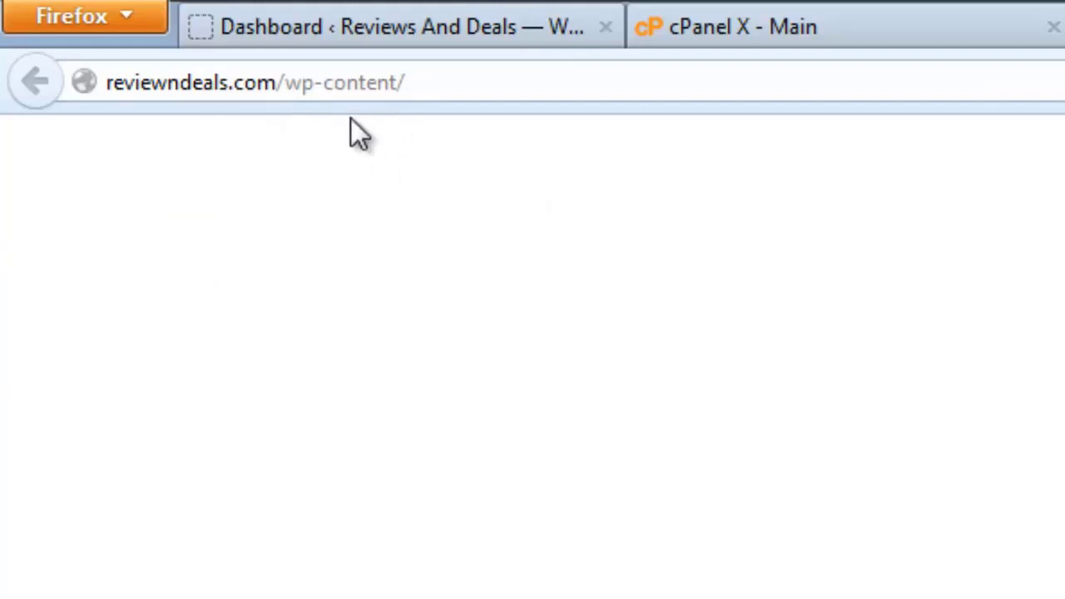
{"action": "left_click_drag", "start_coordinate": [325, 87], "coordinate": [378, 90]}
{"action": "left_click_drag", "start_coordinate": [592, 102], "coordinate": [705, 109]}
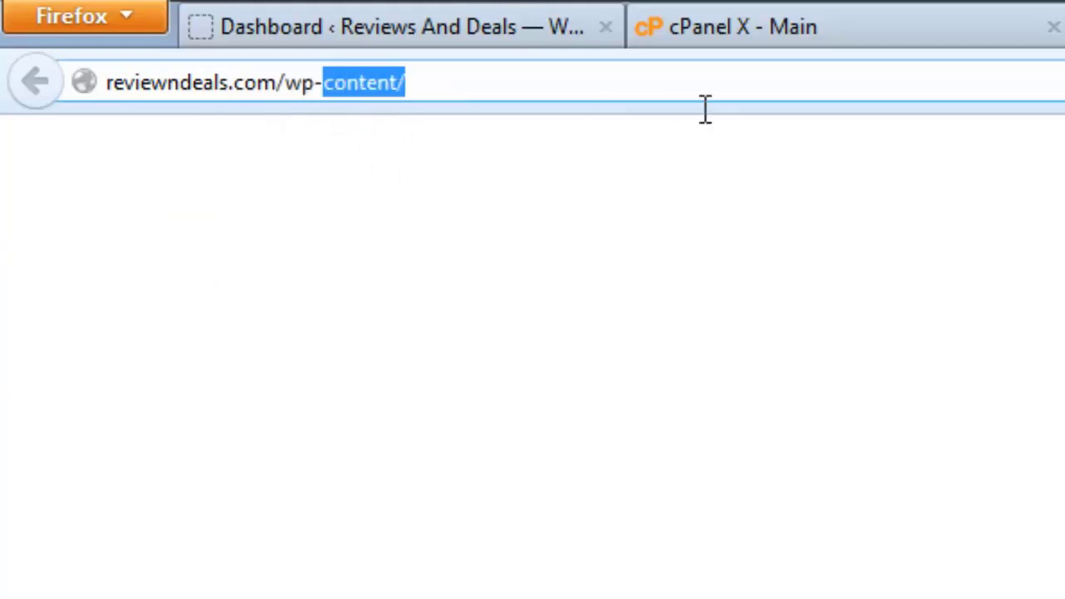
{"action": "type", "text": "incl"}
{"action": "key", "text": "Return"}
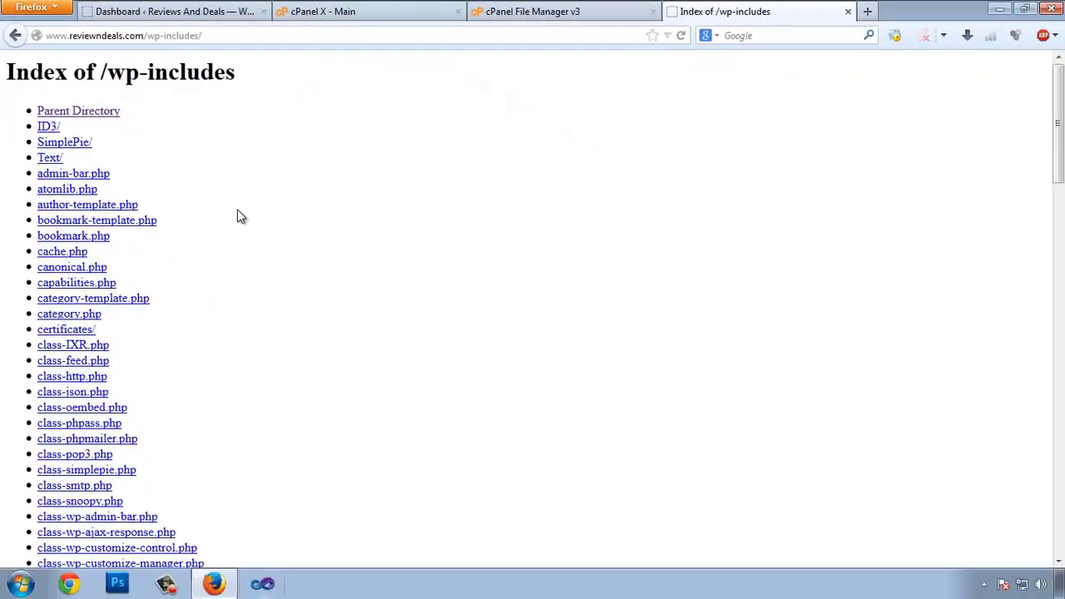
{"action": "left_click_drag", "start_coordinate": [183, 146], "coordinate": [402, 274]}
{"action": "left_click", "coordinate": [402, 274]}
{"action": "scroll", "coordinate": [351, 210], "scroll_direction": "down", "scroll_amount": 15}
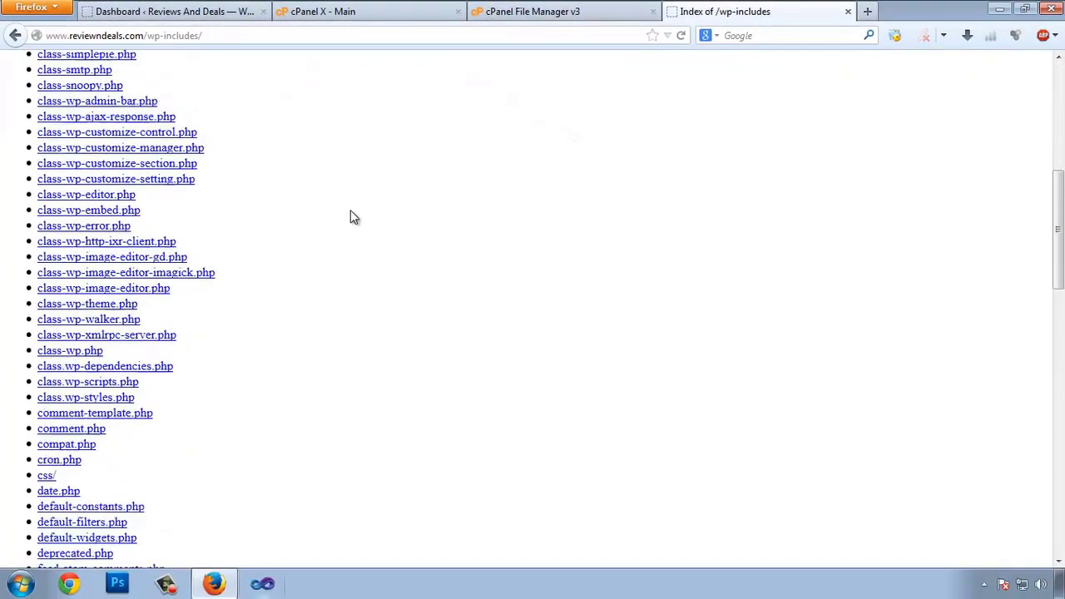
{"action": "left_click_drag", "start_coordinate": [294, 116], "coordinate": [327, 327]}
{"action": "scroll", "coordinate": [326, 327], "scroll_direction": "down", "scroll_amount": 9}
{"action": "left_click_drag", "start_coordinate": [283, 167], "coordinate": [242, 424]}
{"action": "scroll", "coordinate": [295, 228], "scroll_direction": "down", "scroll_amount": 2}
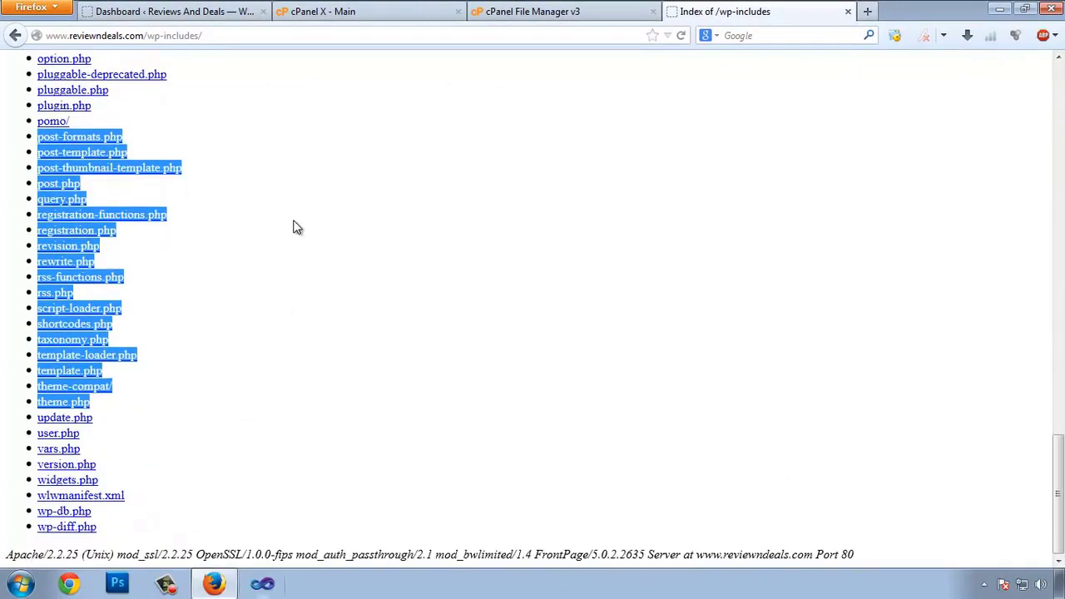
{"action": "left_click", "coordinate": [193, 515]}
{"action": "left_click_drag", "start_coordinate": [193, 515], "coordinate": [257, 172]}
{"action": "left_click", "coordinate": [319, 257]}
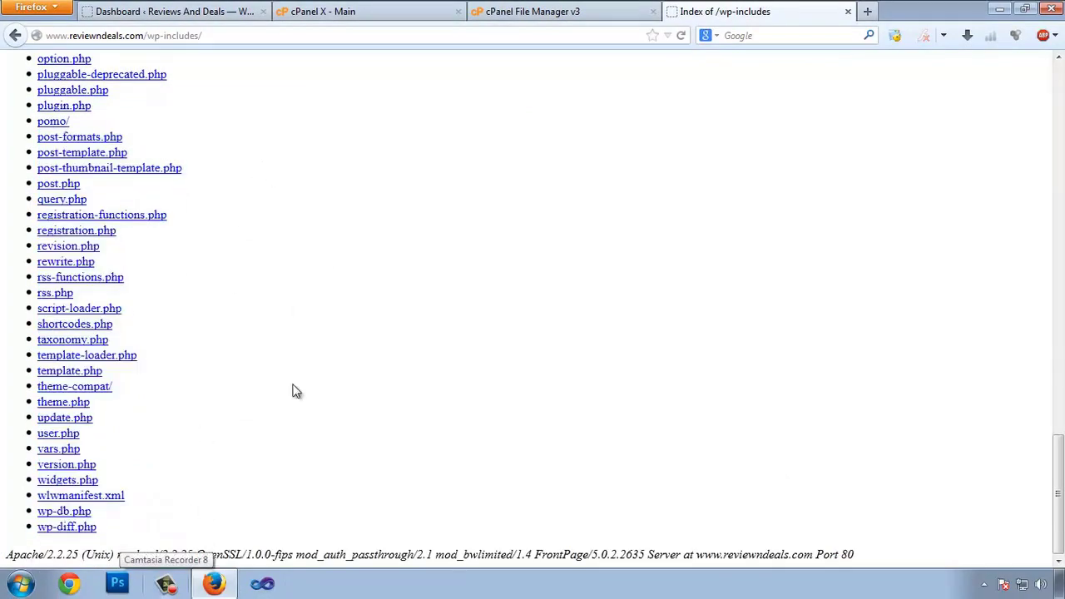
{"action": "scroll", "coordinate": [612, 330], "scroll_direction": "up", "scroll_amount": 20}
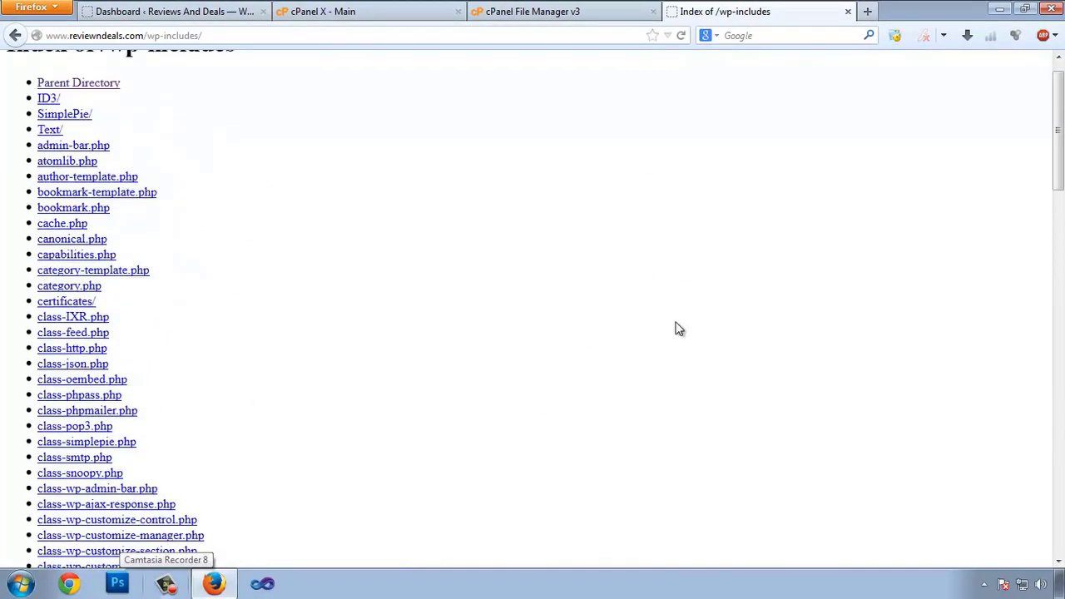
{"action": "left_click", "coordinate": [848, 12]}
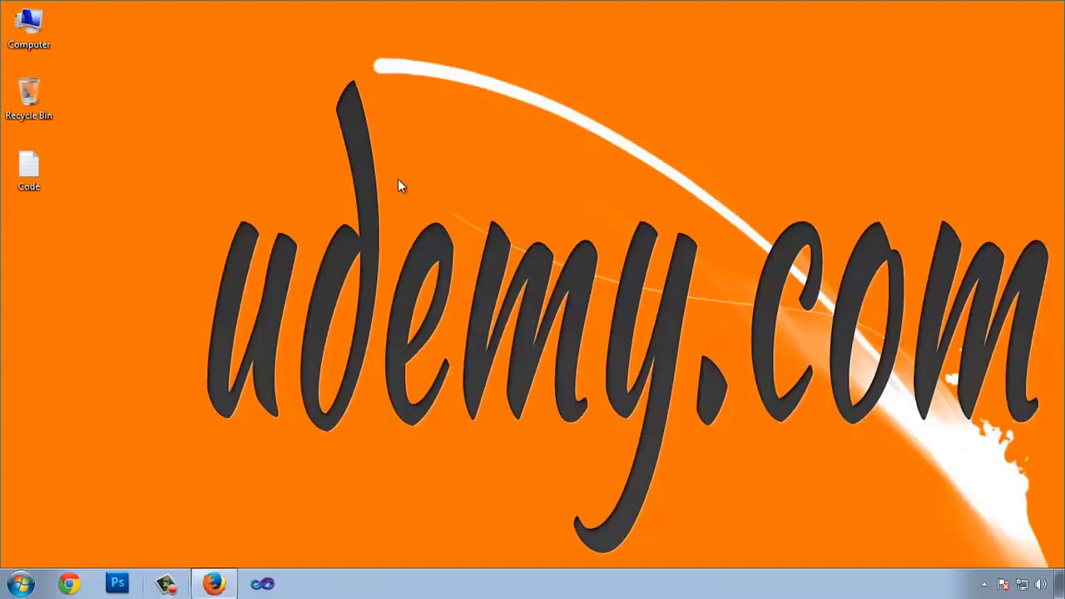
Step: Create a new text document on the desktop and open it in Notepad
{"action": "right_click", "coordinate": [398, 179]}
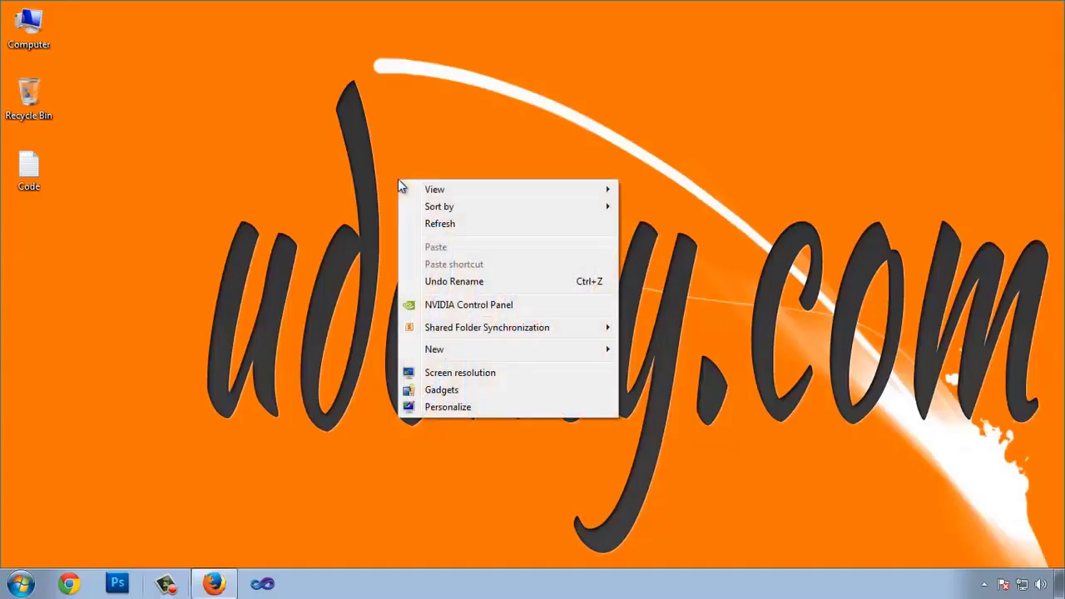
{"action": "mouse_move", "coordinate": [527, 350]}
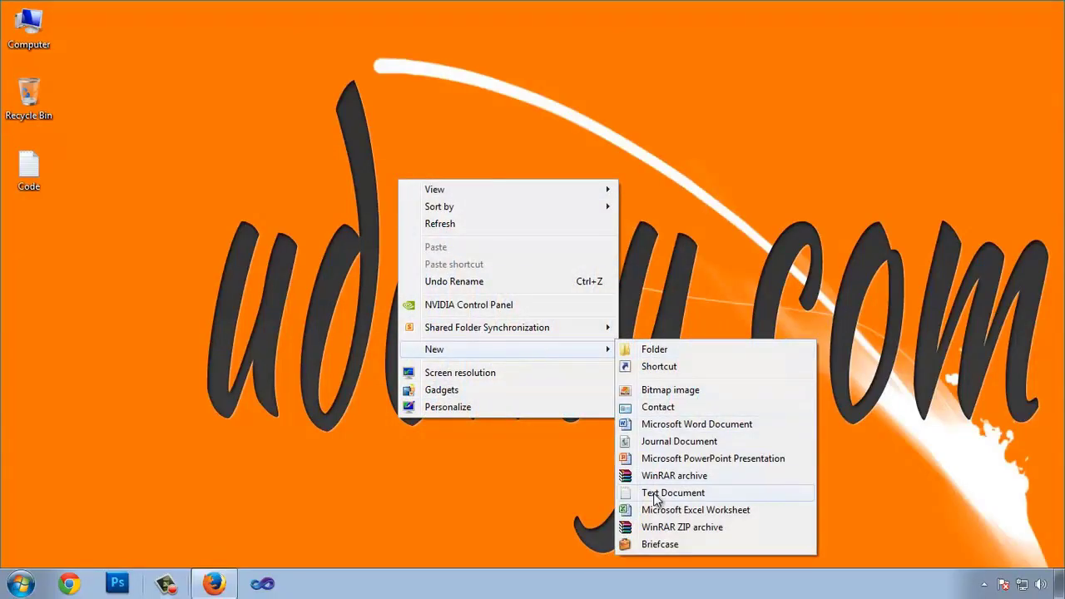
{"action": "left_click", "coordinate": [658, 494]}
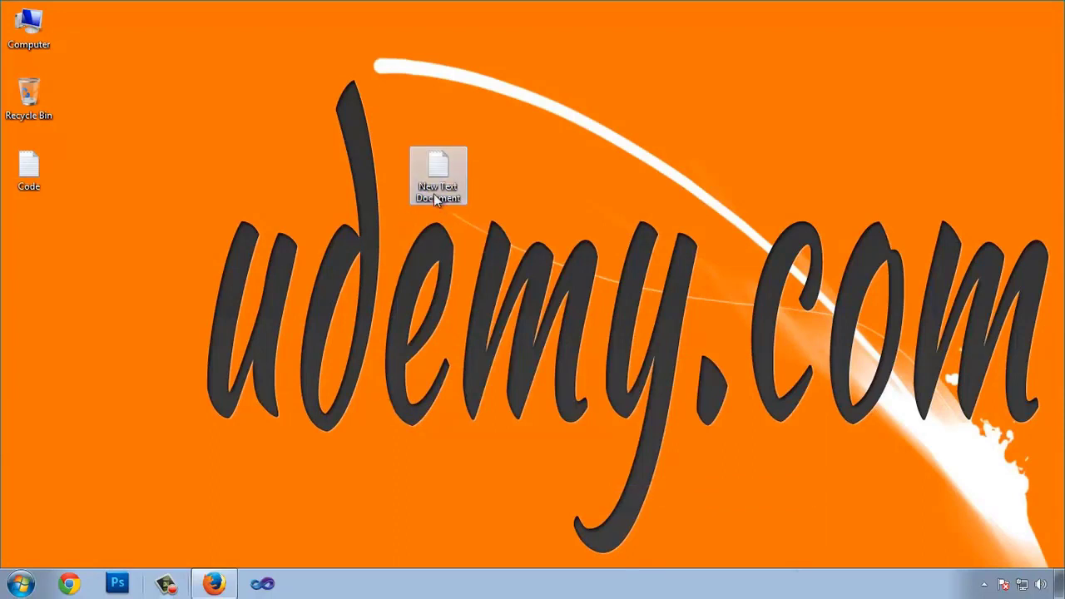
{"action": "double_click", "coordinate": [435, 195]}
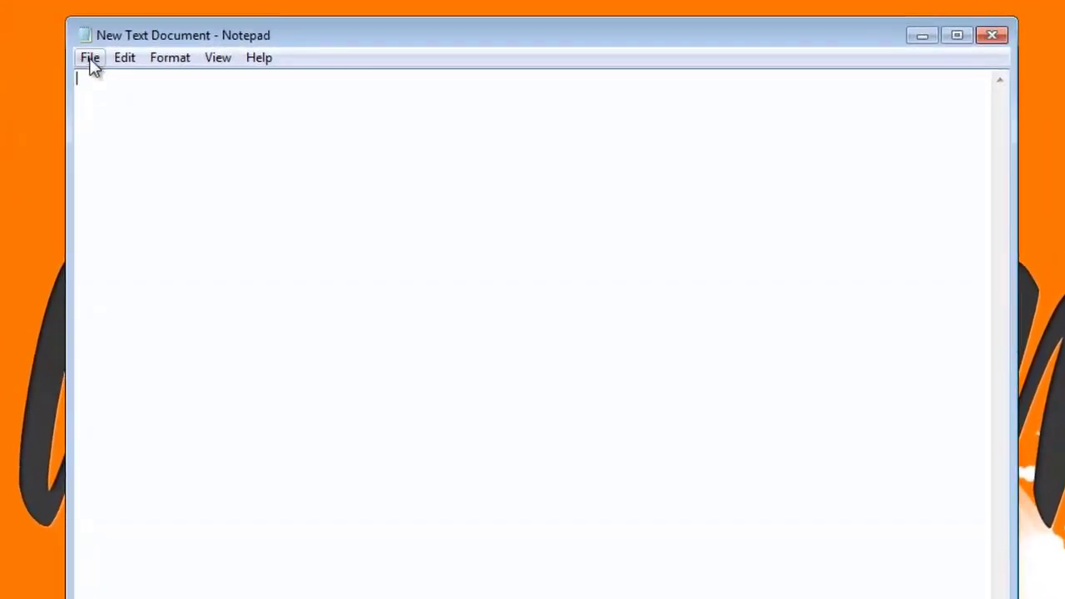
Step: Save the blank document to the desktop as index.html with All Files type, then close Notepad
{"action": "left_click", "coordinate": [89, 59]}
{"action": "left_click", "coordinate": [141, 152]}
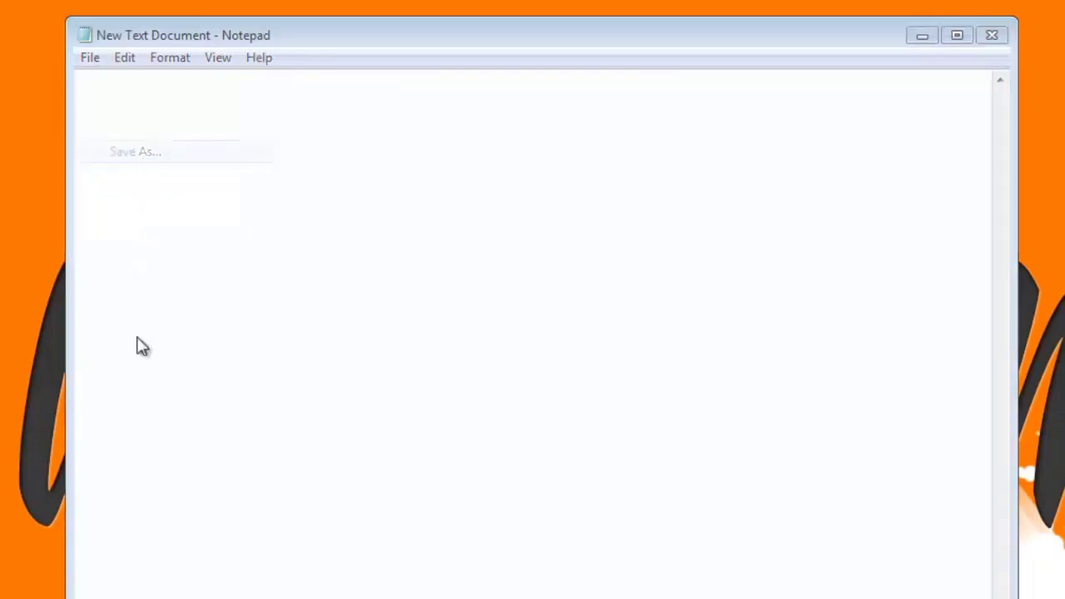
{"action": "scroll", "coordinate": [239, 309], "scroll_direction": "down", "scroll_amount": 2}
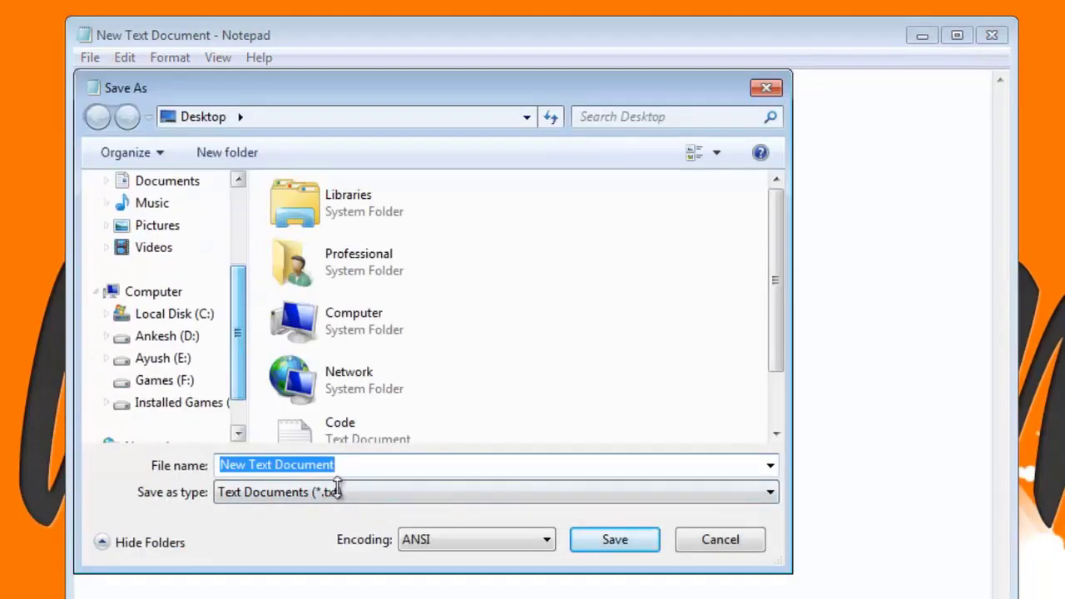
{"action": "left_click", "coordinate": [322, 495]}
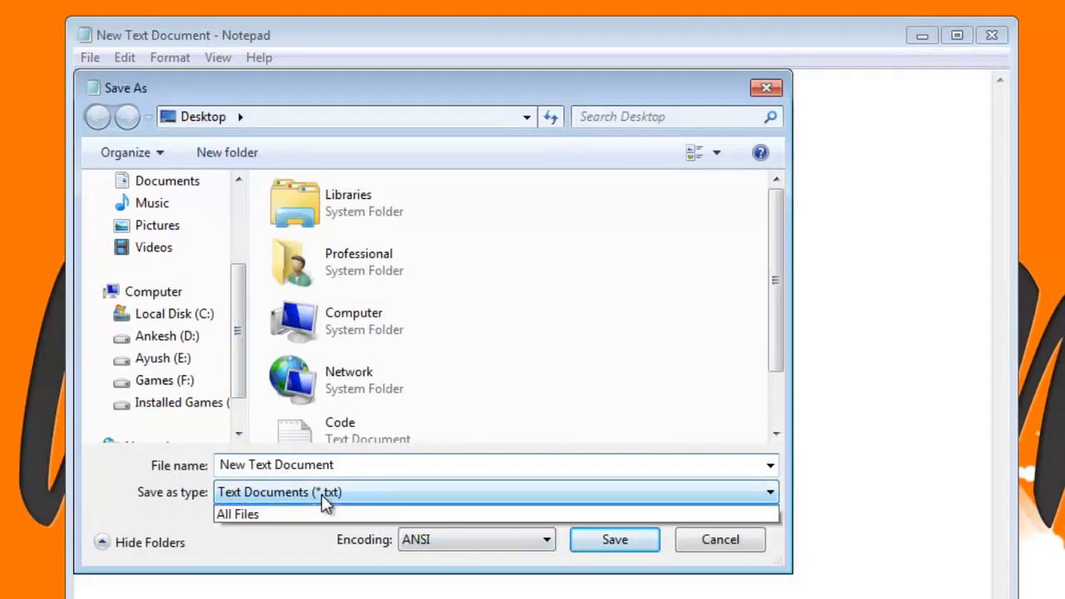
{"action": "left_click", "coordinate": [247, 528]}
{"action": "left_click", "coordinate": [353, 471]}
{"action": "key", "text": "BackSpace"}
{"action": "type", "text": "index.html"}
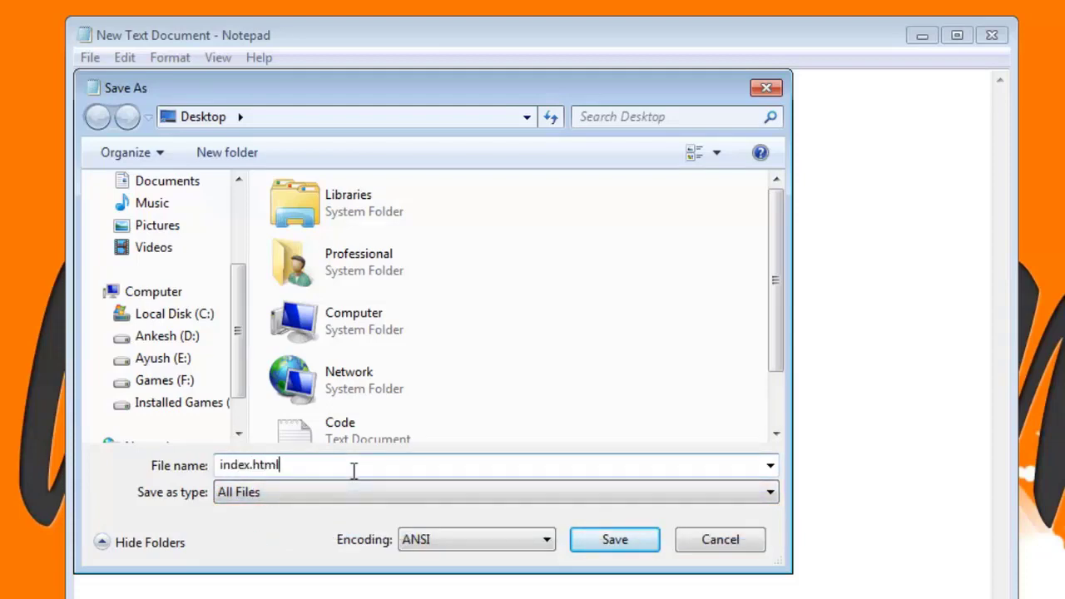
{"action": "left_click", "coordinate": [638, 532]}
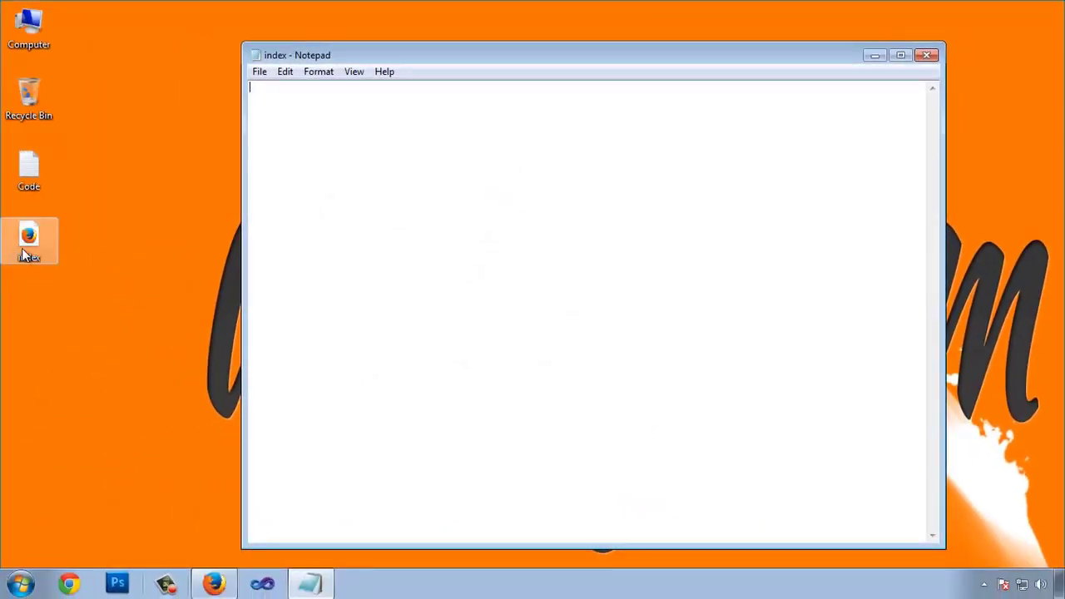
{"action": "left_click", "coordinate": [930, 55]}
Step: Upload the blank desktop index.html into public_html/wp-includes
{"action": "left_click", "coordinate": [214, 583]}
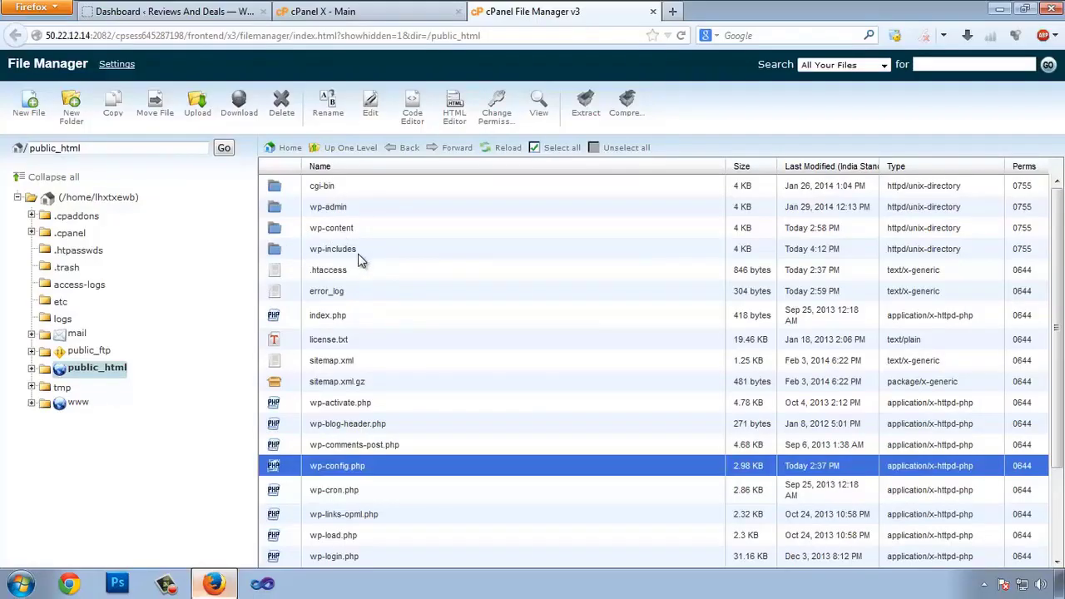
{"action": "double_click", "coordinate": [274, 250]}
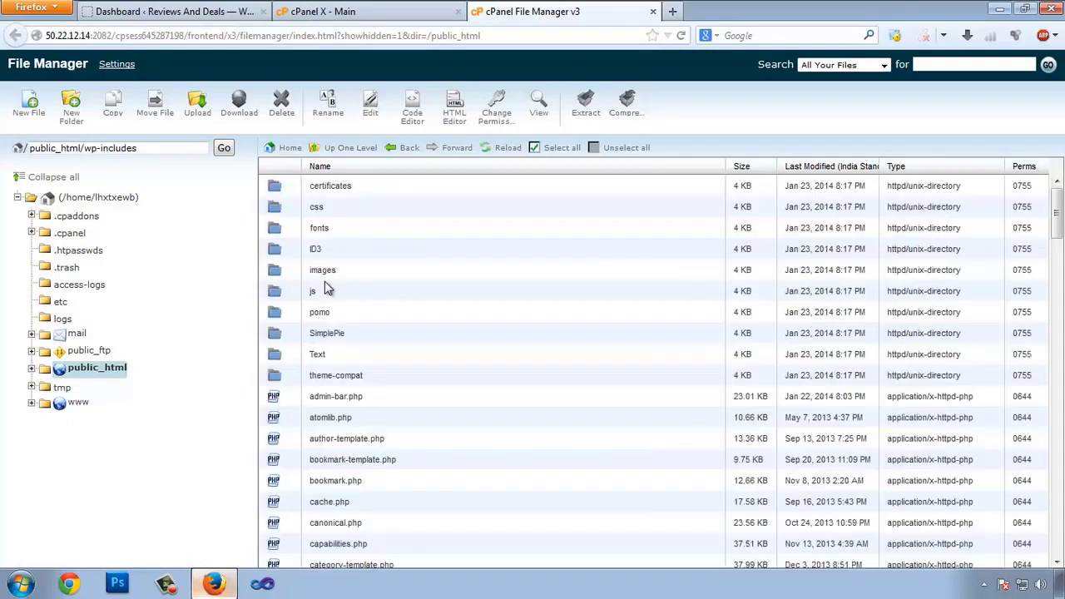
{"action": "left_click", "coordinate": [197, 108]}
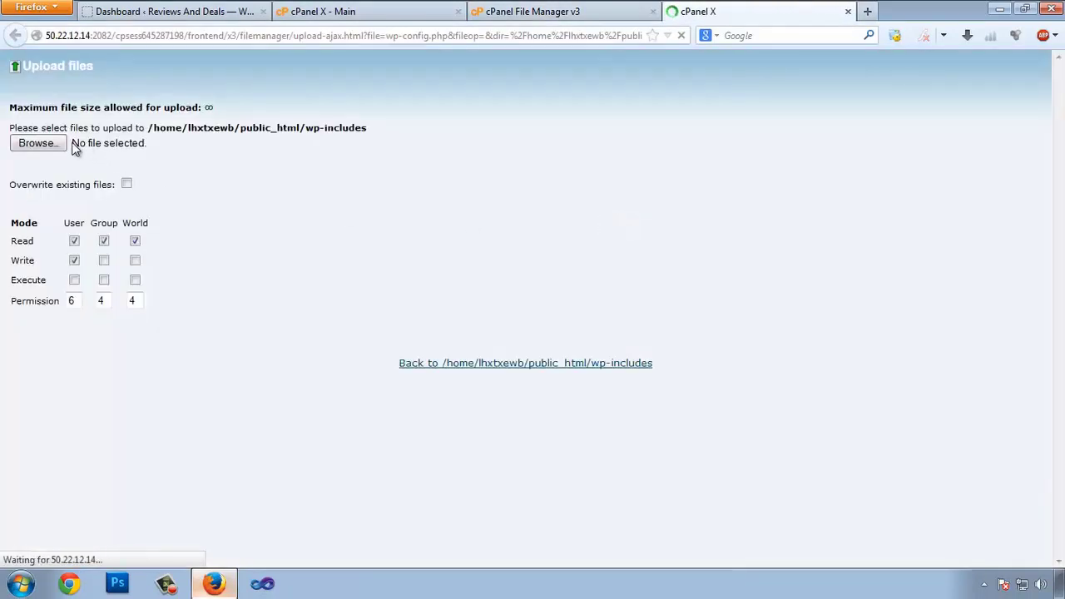
{"action": "left_click", "coordinate": [66, 147]}
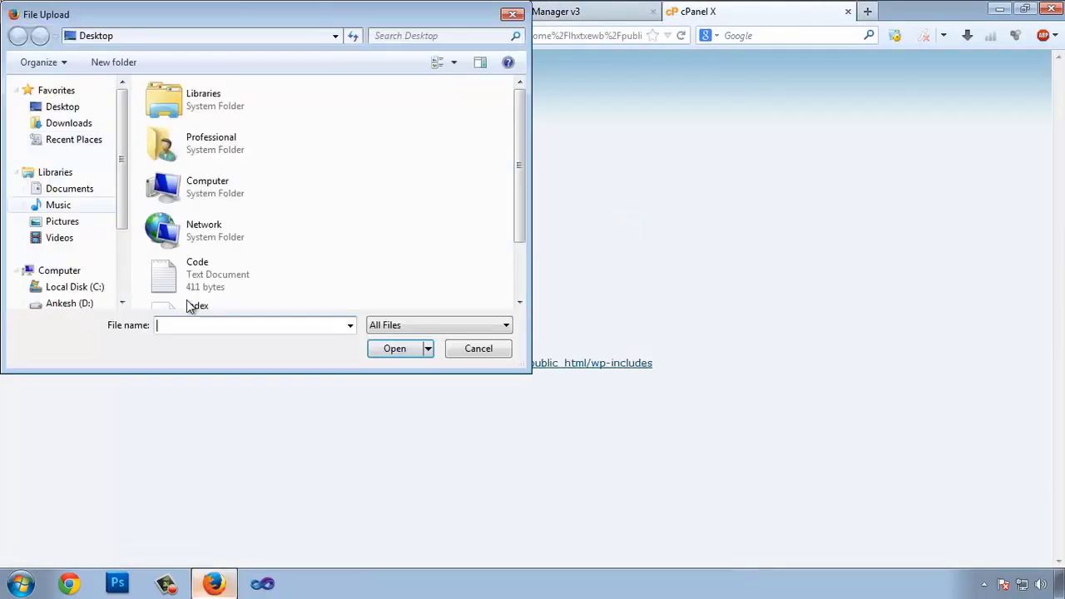
{"action": "scroll", "coordinate": [523, 222], "scroll_direction": "down", "scroll_amount": 2}
{"action": "left_click", "coordinate": [241, 246]}
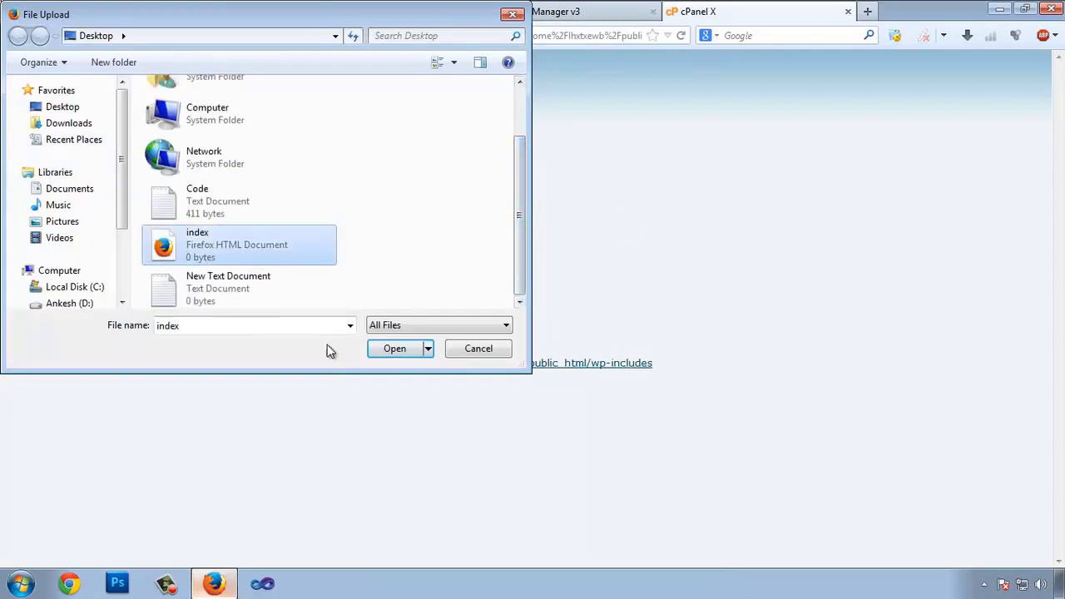
{"action": "left_click", "coordinate": [395, 349]}
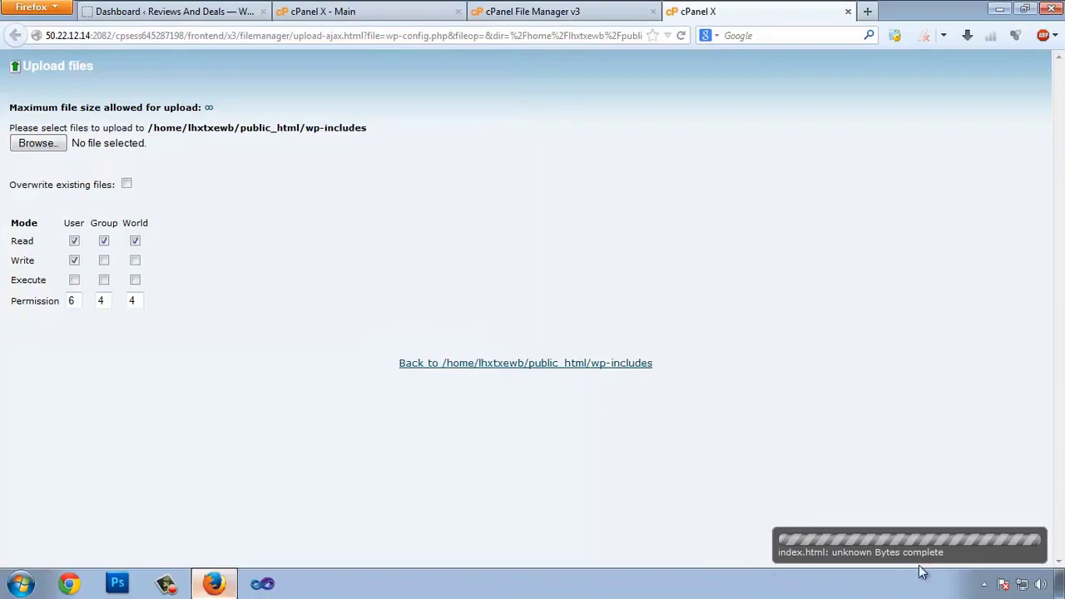
{"action": "left_click", "coordinate": [597, 363]}
{"action": "left_click", "coordinate": [866, 12]}
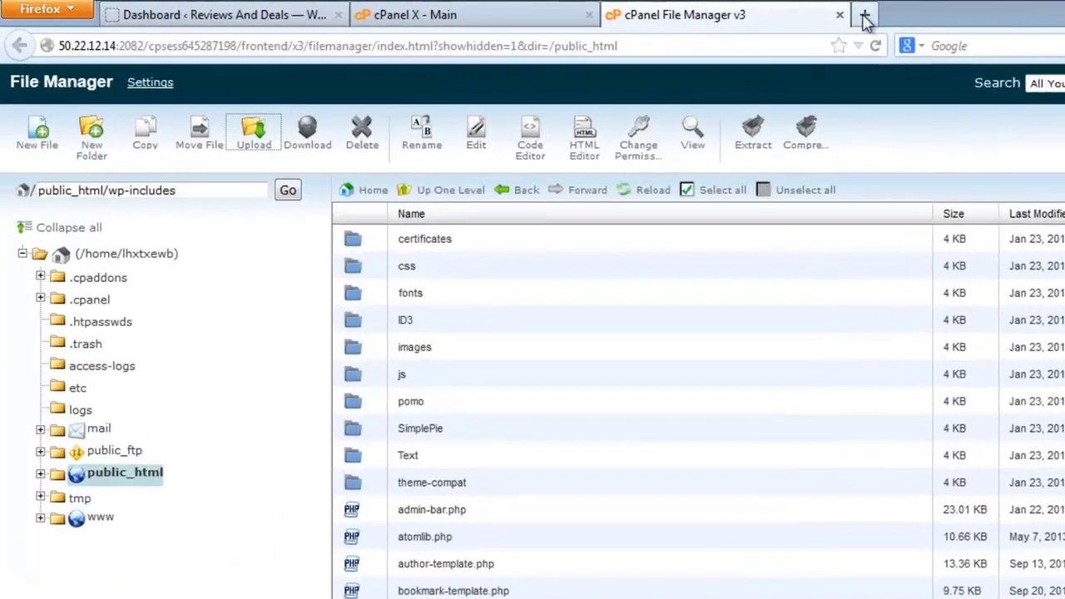
Step: Load reviewndeals.com/wp-includes/ to confirm it shows a blank page, then close that tab
{"action": "type", "text": "re"}
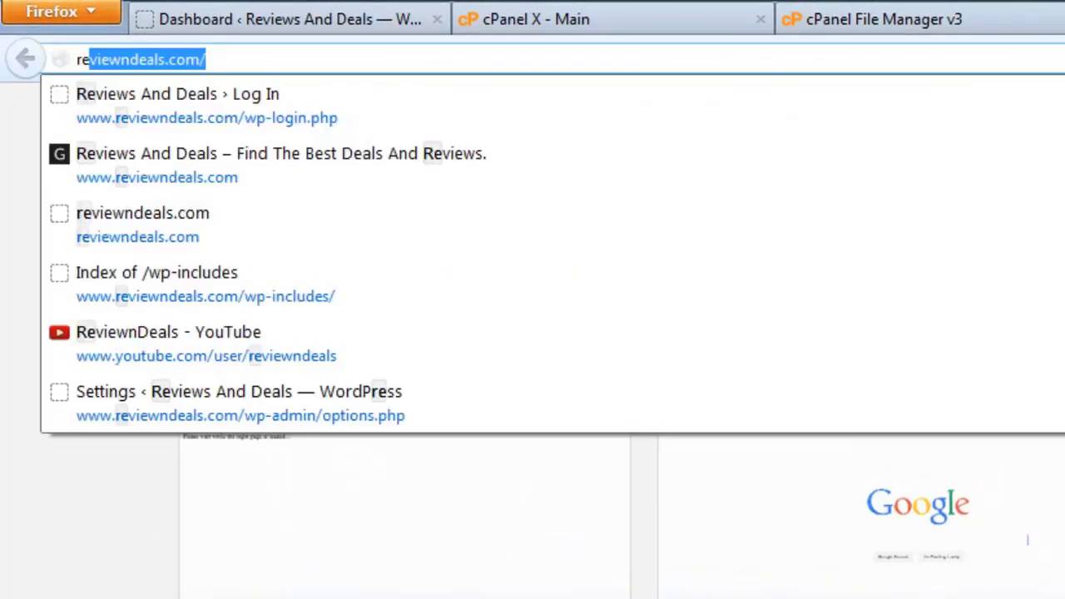
{"action": "key", "text": "Return"}
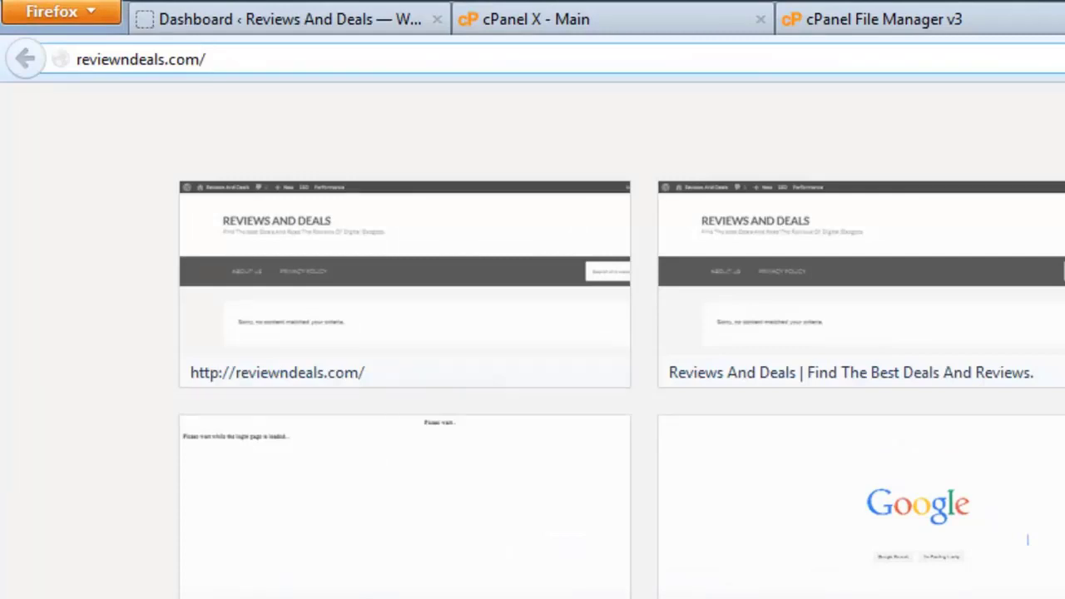
{"action": "type", "text": "wp-includes/"}
{"action": "key", "text": "Return"}
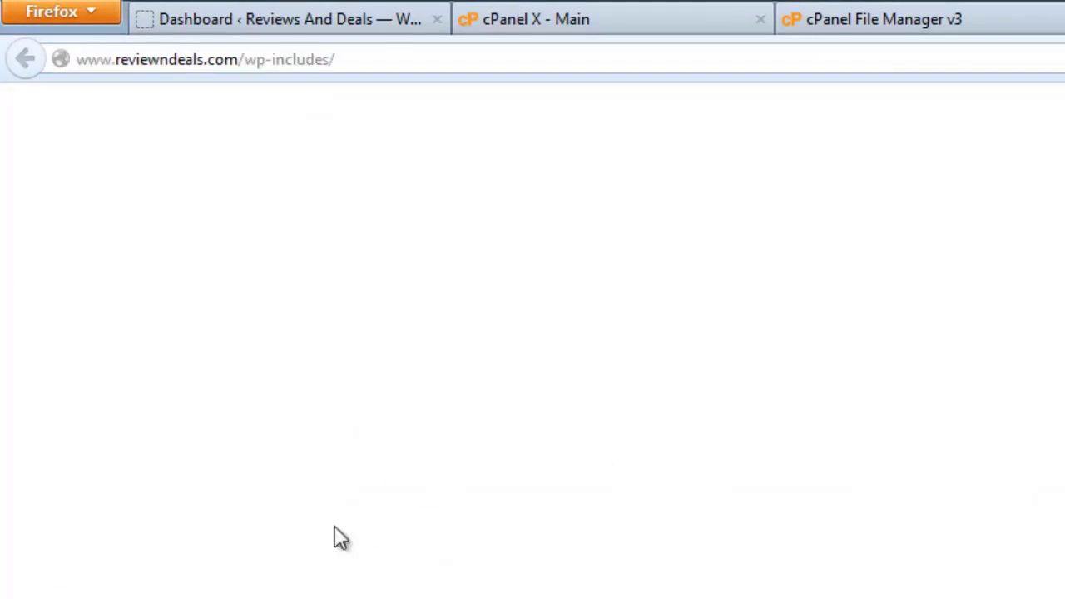
{"action": "left_click_drag", "start_coordinate": [169, 62], "coordinate": [323, 65]}
{"action": "left_click", "coordinate": [363, 328]}
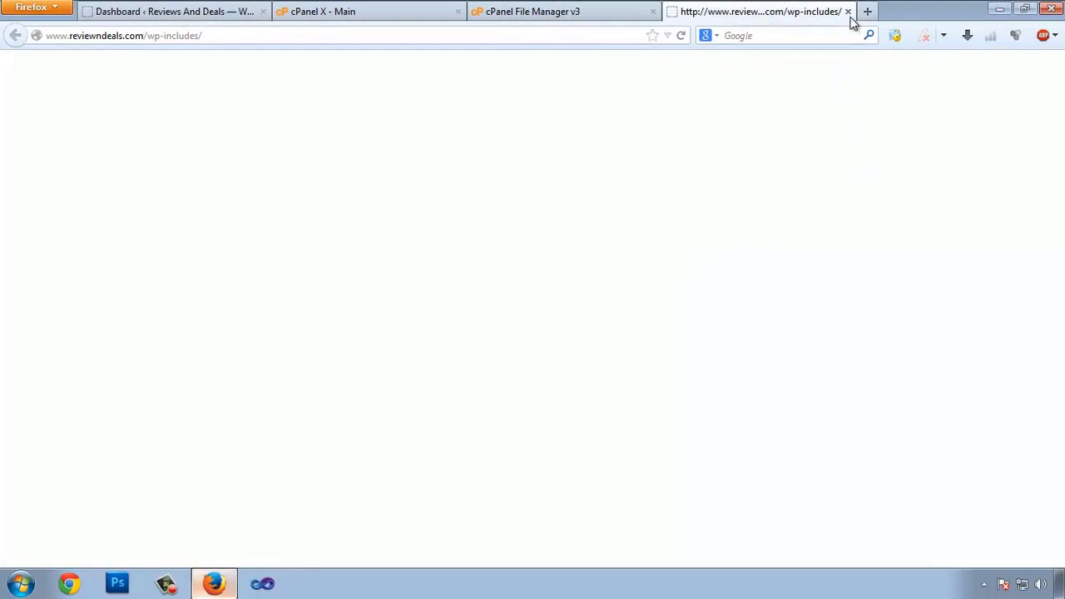
{"action": "left_click", "coordinate": [848, 12]}
{"action": "scroll", "coordinate": [434, 229], "scroll_direction": "down", "scroll_amount": 6}
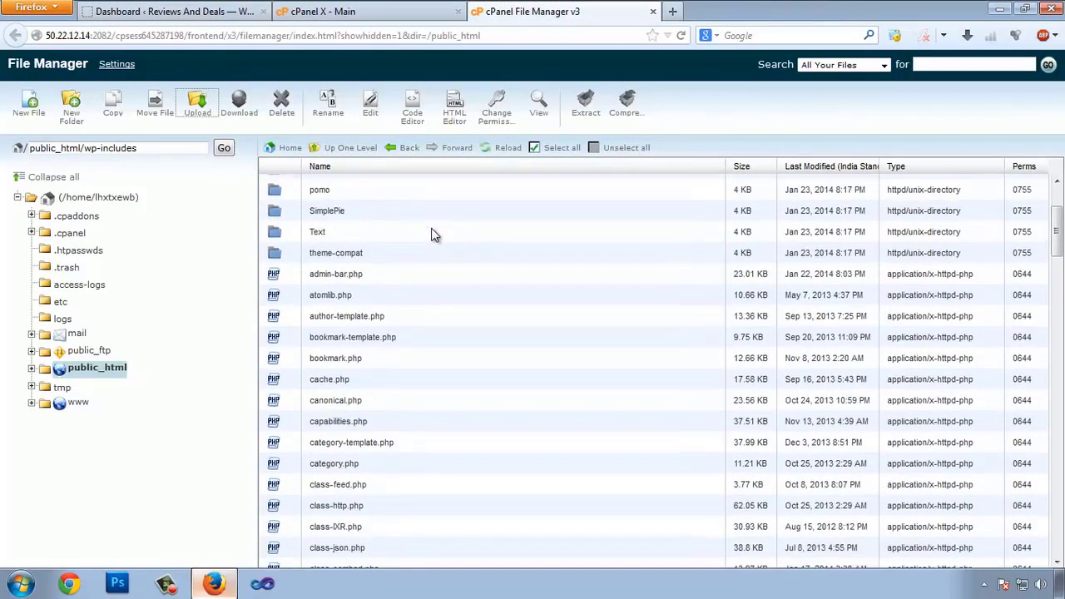
{"action": "scroll", "coordinate": [440, 245], "scroll_direction": "up", "scroll_amount": 6}
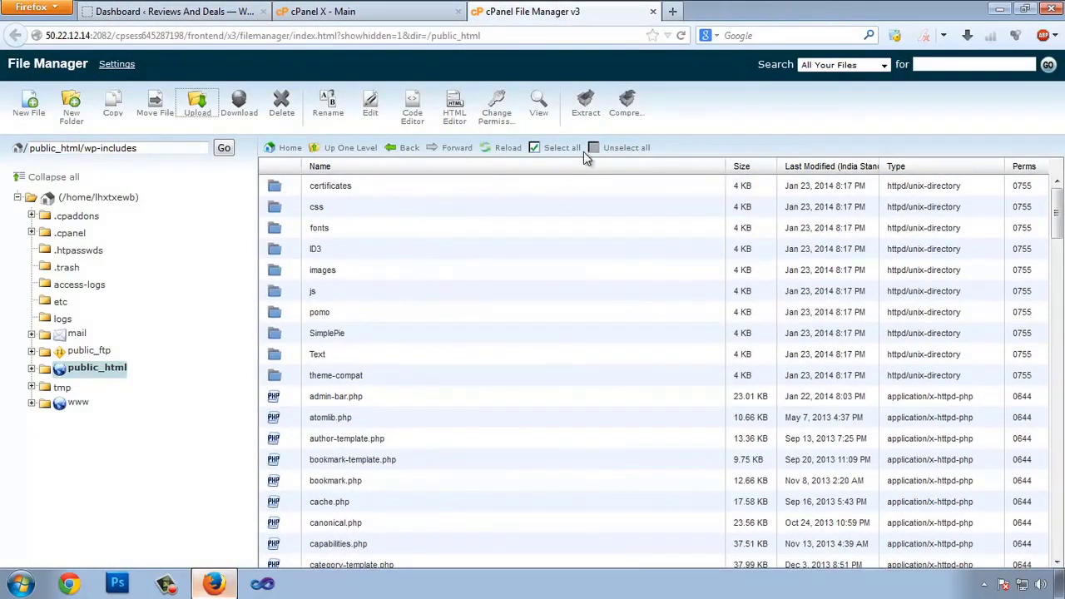
Step: Return to public_html, then switch to the WordPress Dashboard and dismiss the session-expired login box
{"action": "left_click", "coordinate": [366, 149]}
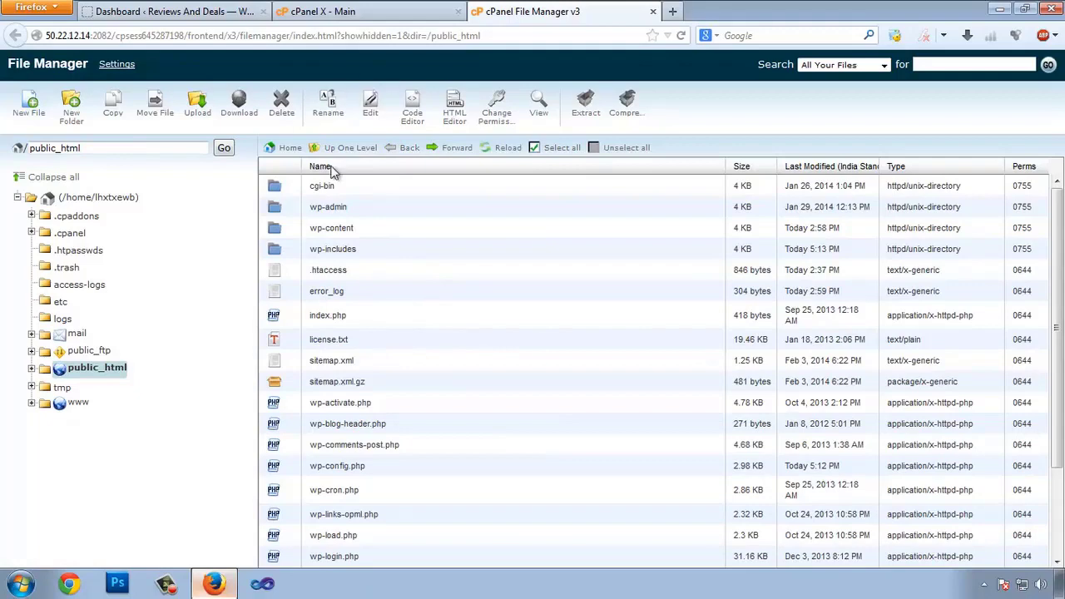
{"action": "left_click", "coordinate": [323, 11]}
{"action": "left_click", "coordinate": [175, 11]}
{"action": "left_click", "coordinate": [462, 307]}
{"action": "left_click", "coordinate": [659, 99]}
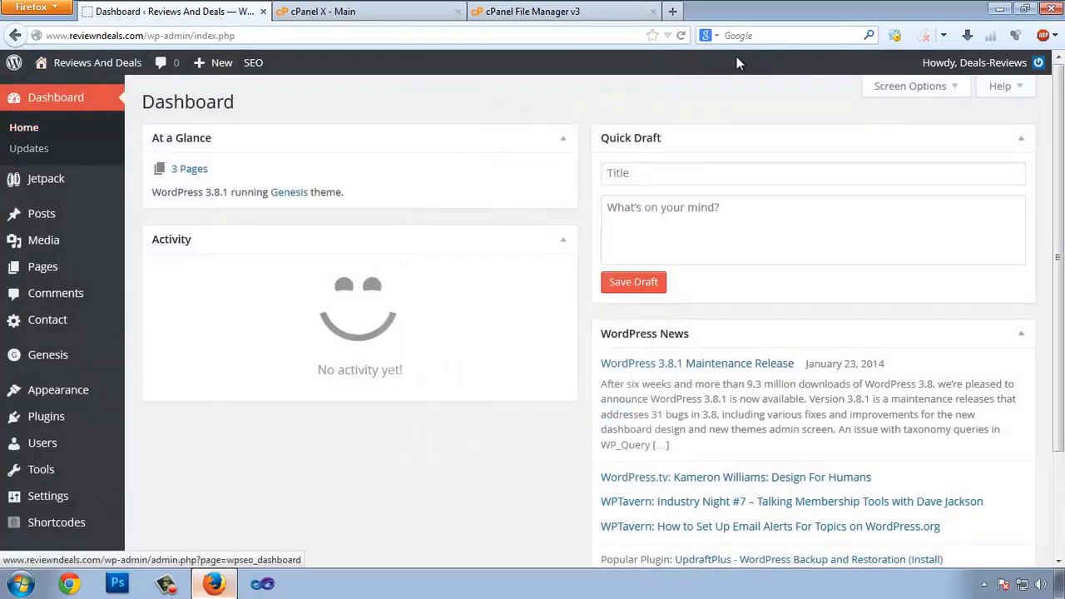
Step: Reload the WordPress dashboard and open the Code snippets file from the desktop in Notepad
{"action": "left_click", "coordinate": [681, 38]}
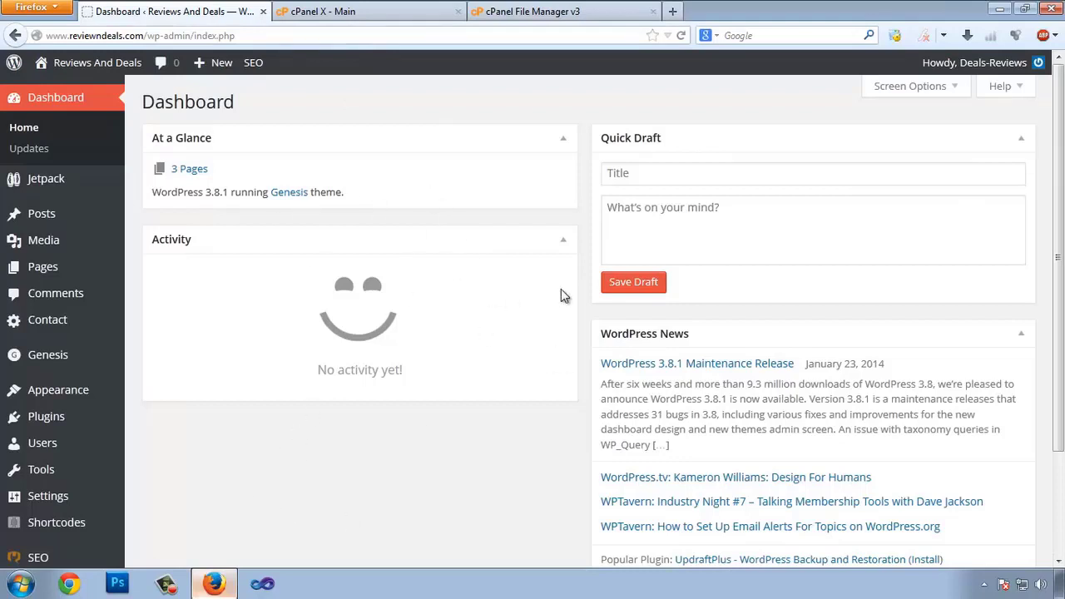
{"action": "scroll", "coordinate": [340, 328], "scroll_direction": "down", "scroll_amount": 2}
{"action": "scroll", "coordinate": [341, 309], "scroll_direction": "up", "scroll_amount": 2}
{"action": "scroll", "coordinate": [185, 309], "scroll_direction": "down", "scroll_amount": 2}
{"action": "scroll", "coordinate": [186, 309], "scroll_direction": "down", "scroll_amount": 2}
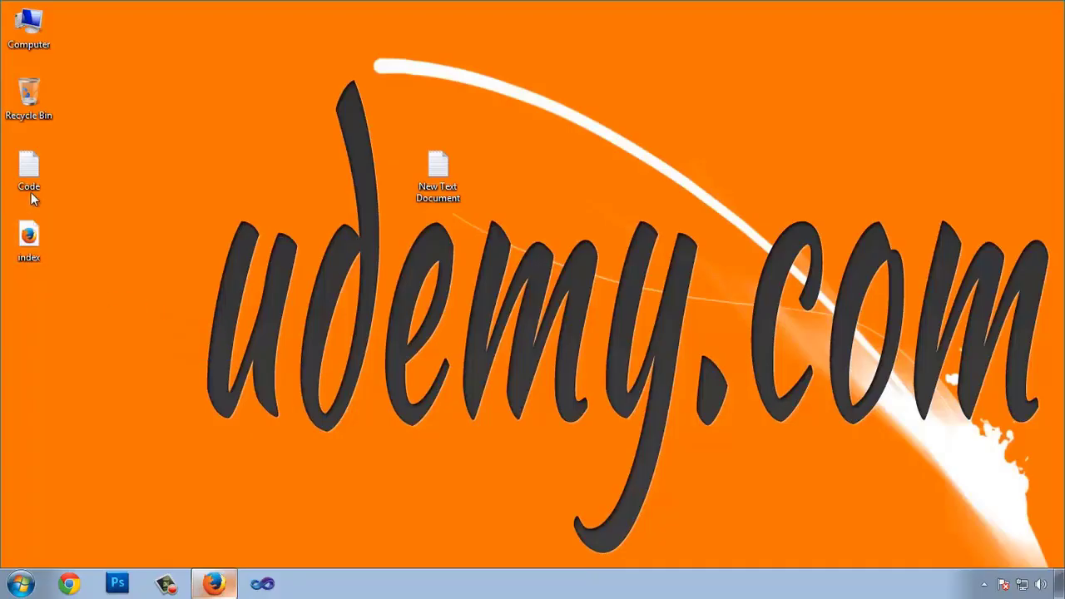
{"action": "double_click", "coordinate": [31, 192]}
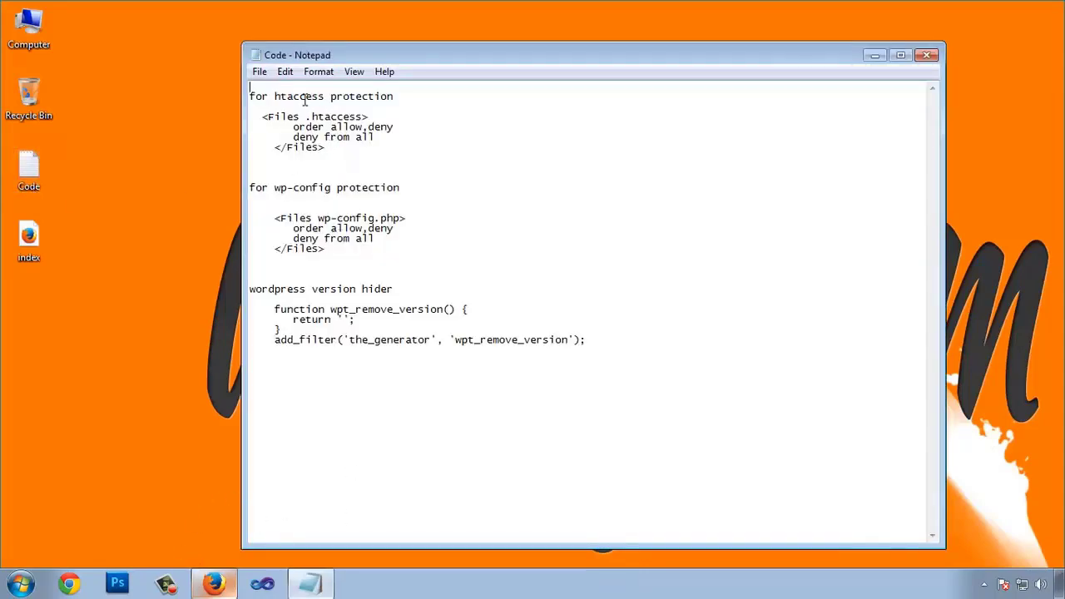
Step: Mark the htaccess and wp-config protection headings in Notepad, then open Yoast SEO's Edit Files page
{"action": "left_click_drag", "start_coordinate": [293, 100], "coordinate": [382, 98]}
{"action": "left_click_drag", "start_coordinate": [267, 190], "coordinate": [352, 190]}
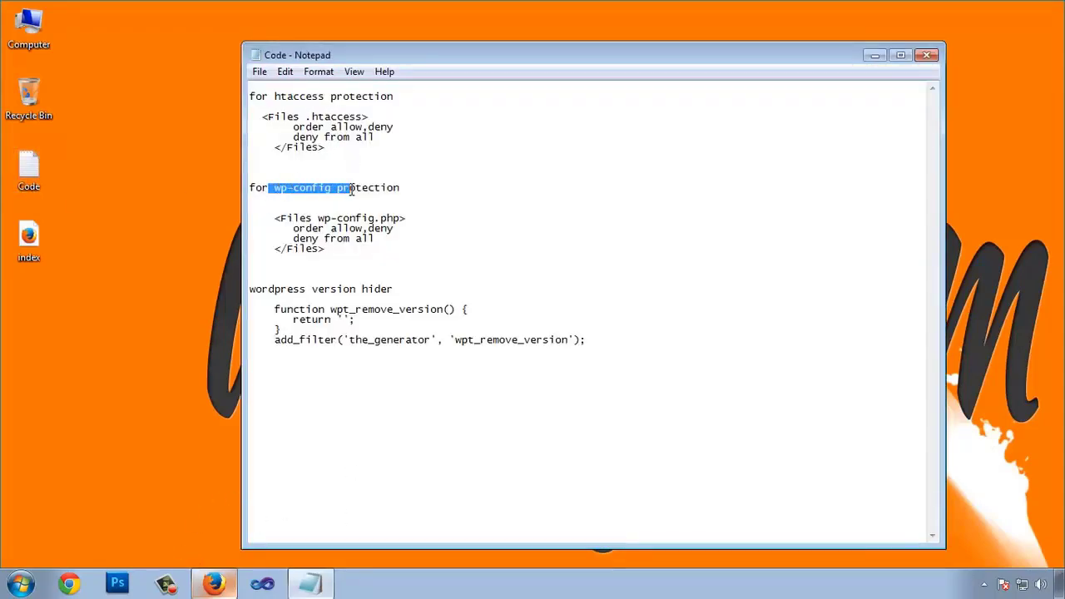
{"action": "left_click", "coordinate": [214, 584]}
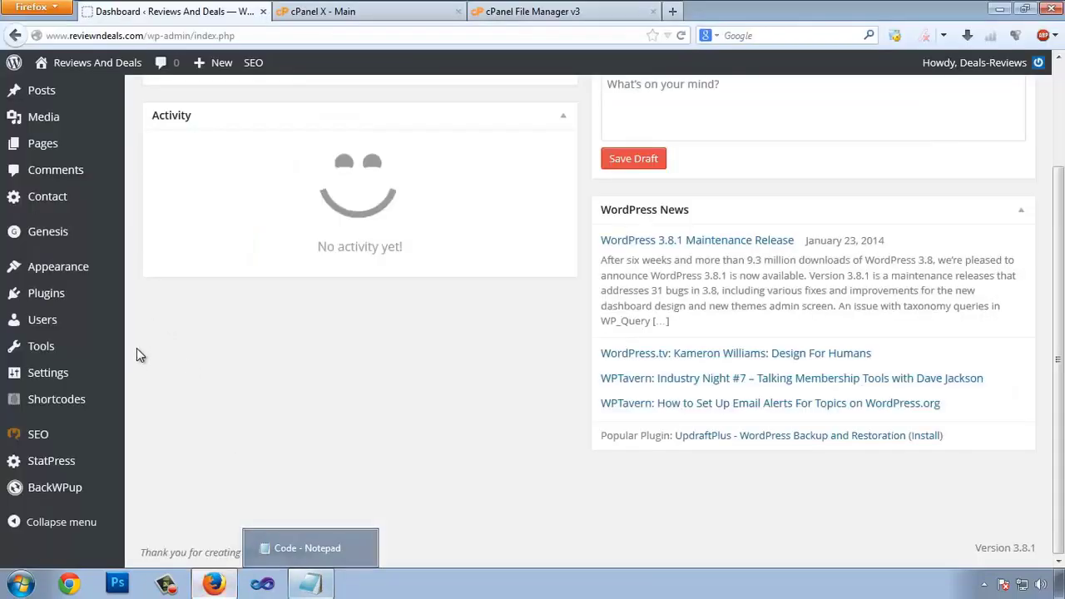
{"action": "mouse_move", "coordinate": [90, 441]}
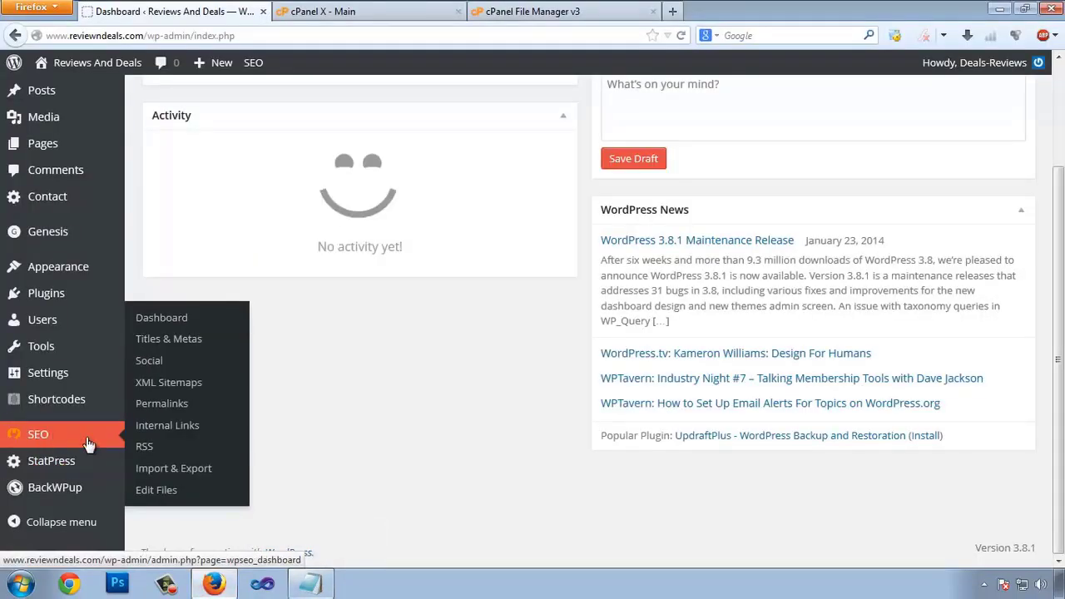
{"action": "left_click", "coordinate": [163, 497]}
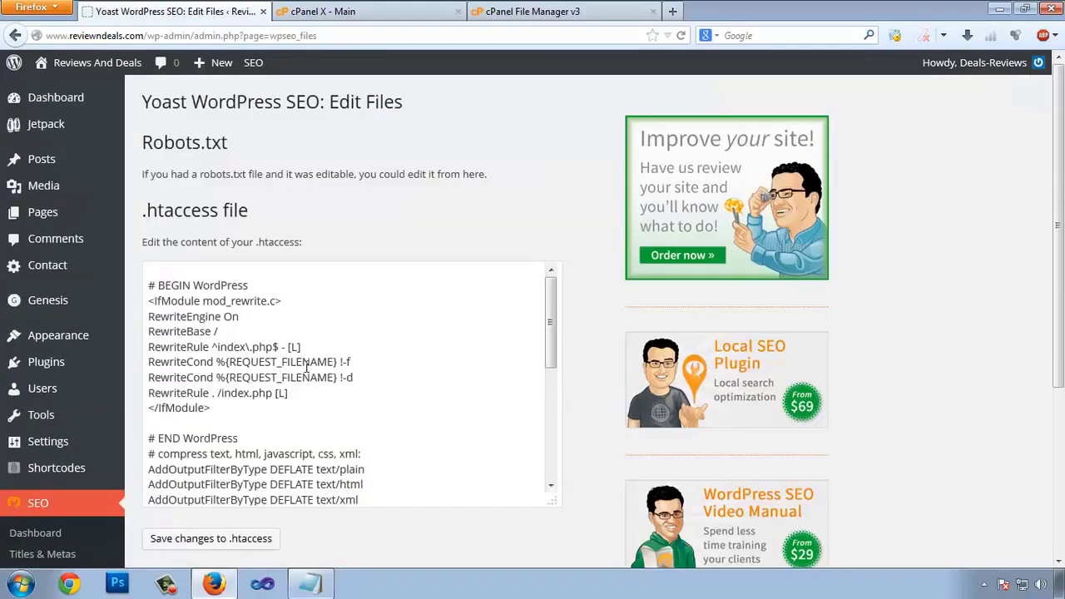
Step: Paste the wp-config.php deny-from-all block at the end of the .htaccess editor
{"action": "left_click_drag", "start_coordinate": [548, 342], "coordinate": [548, 449]}
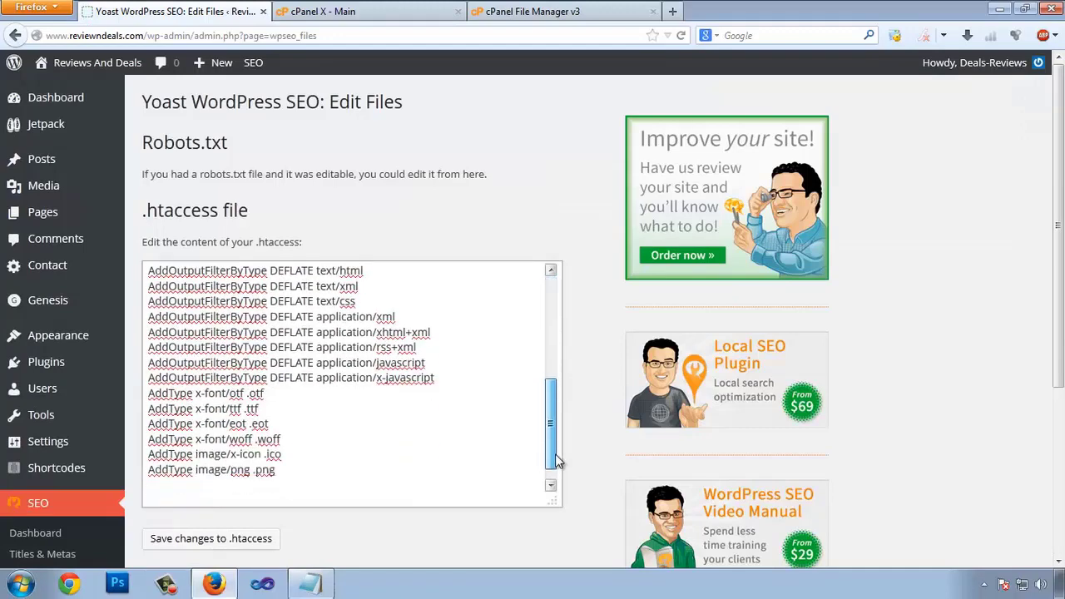
{"action": "left_click", "coordinate": [310, 585]}
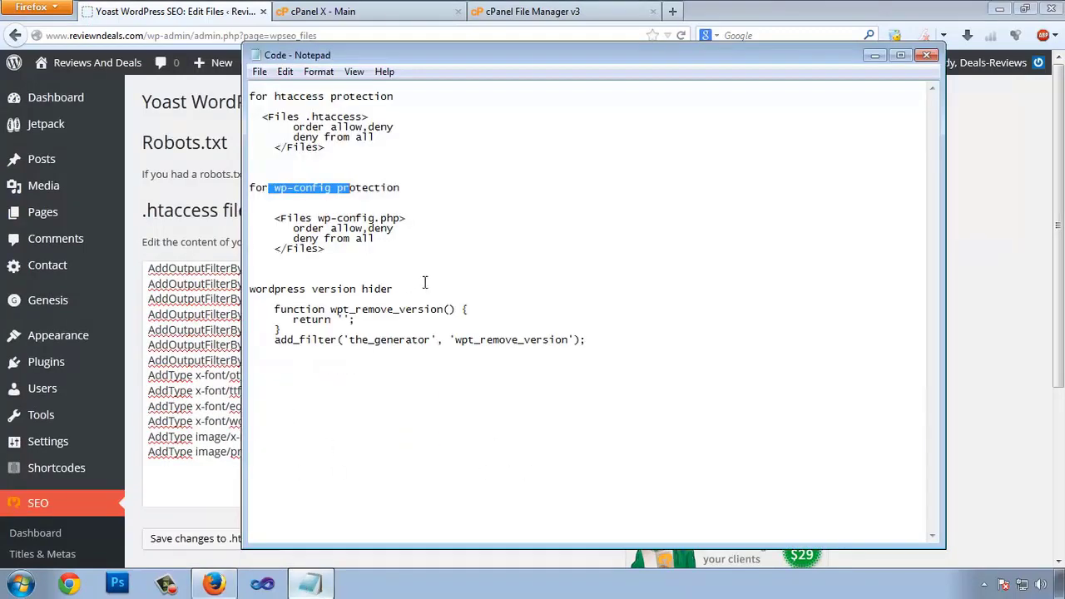
{"action": "left_click_drag", "start_coordinate": [334, 251], "coordinate": [269, 214]}
{"action": "key", "text": "ctrl+c"}
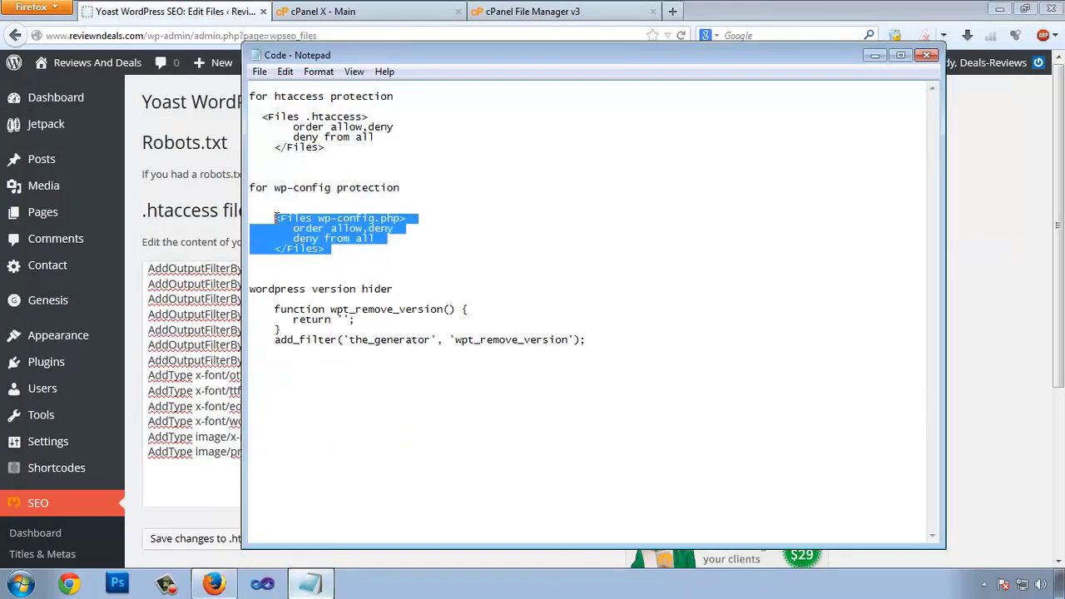
{"action": "left_click", "coordinate": [173, 484]}
{"action": "key", "text": "ctrl+v"}
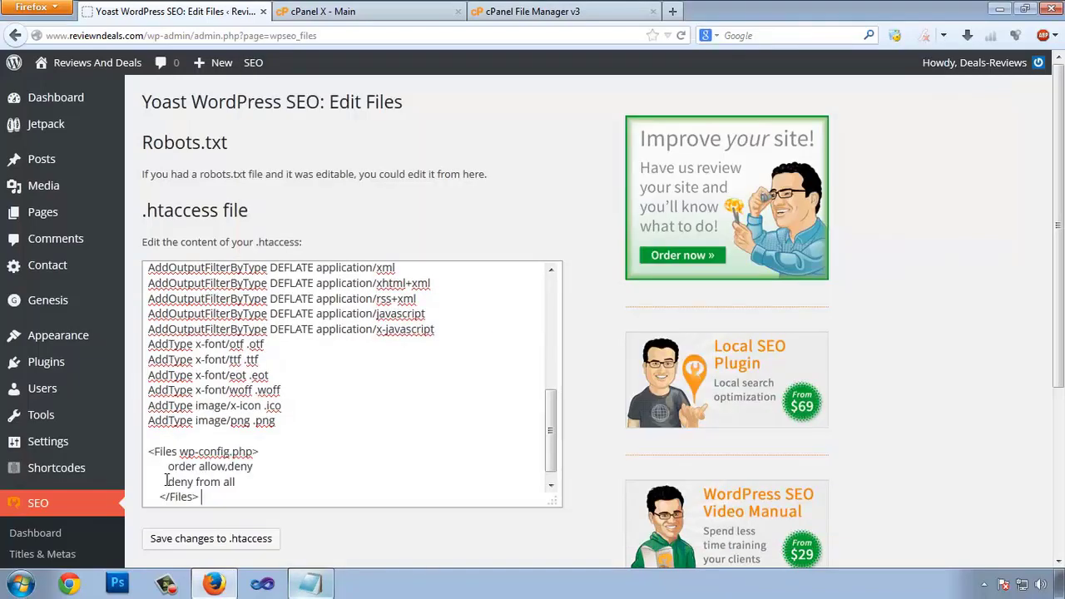
{"action": "key", "text": "Return"}
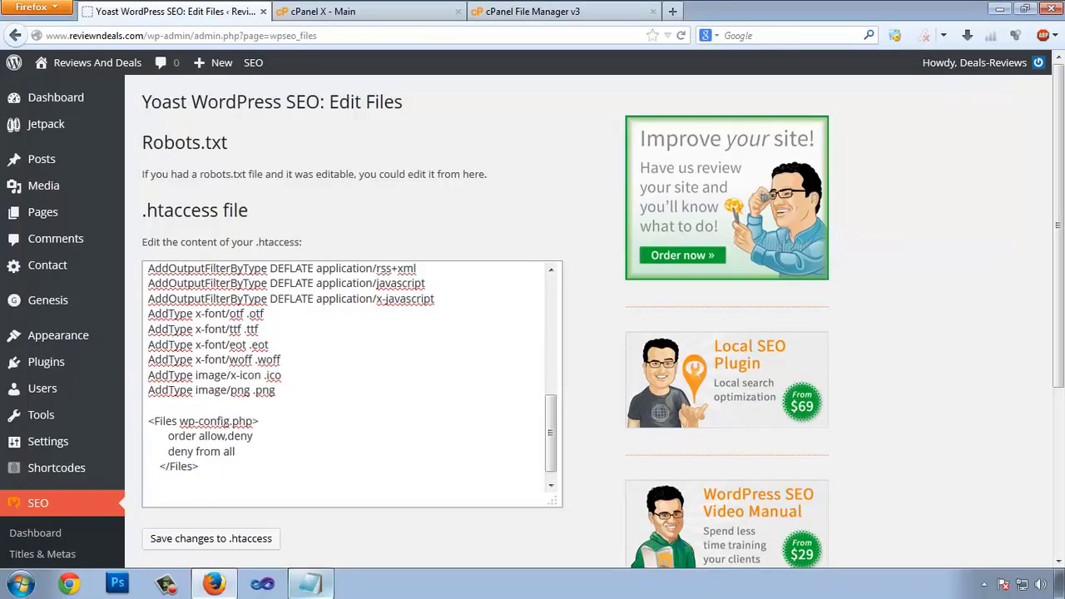
Step: Paste the .htaccess deny-from-all block below it, separated by a blank line
{"action": "left_click", "coordinate": [310, 584]}
{"action": "left_click_drag", "start_coordinate": [330, 150], "coordinate": [265, 117]}
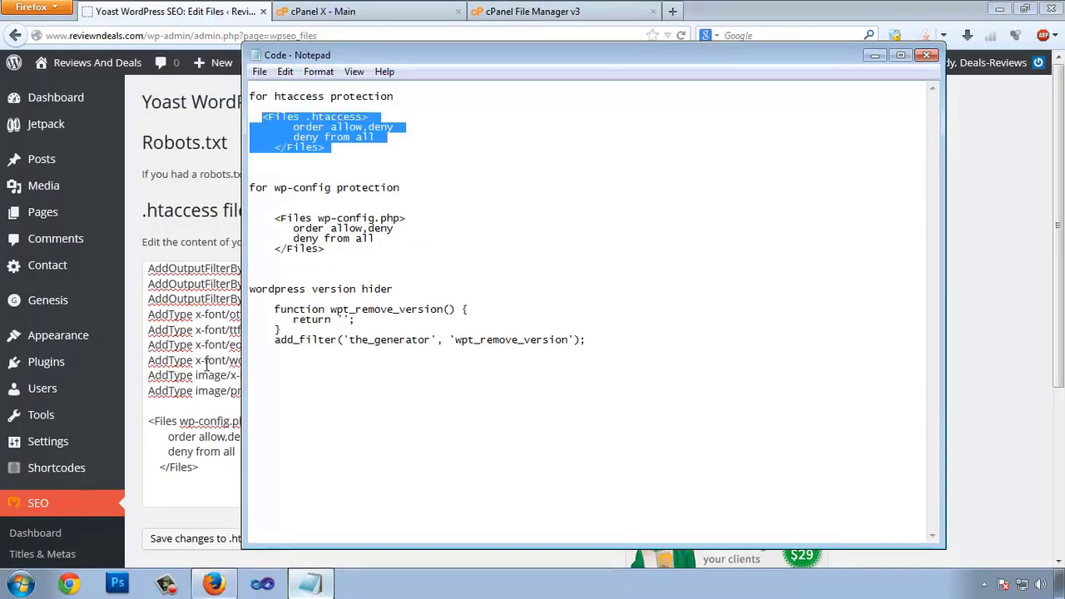
{"action": "left_click", "coordinate": [204, 490]}
{"action": "type", "text": "<Files .htaccess>     order allow,deny     deny from all   </Files>"}
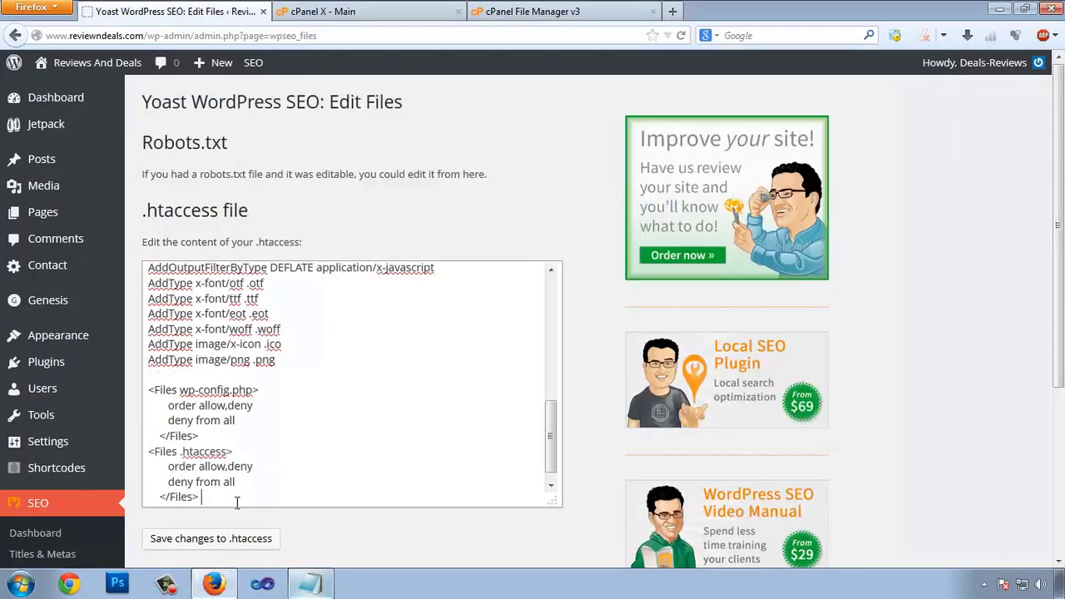
{"action": "key", "text": "Return"}
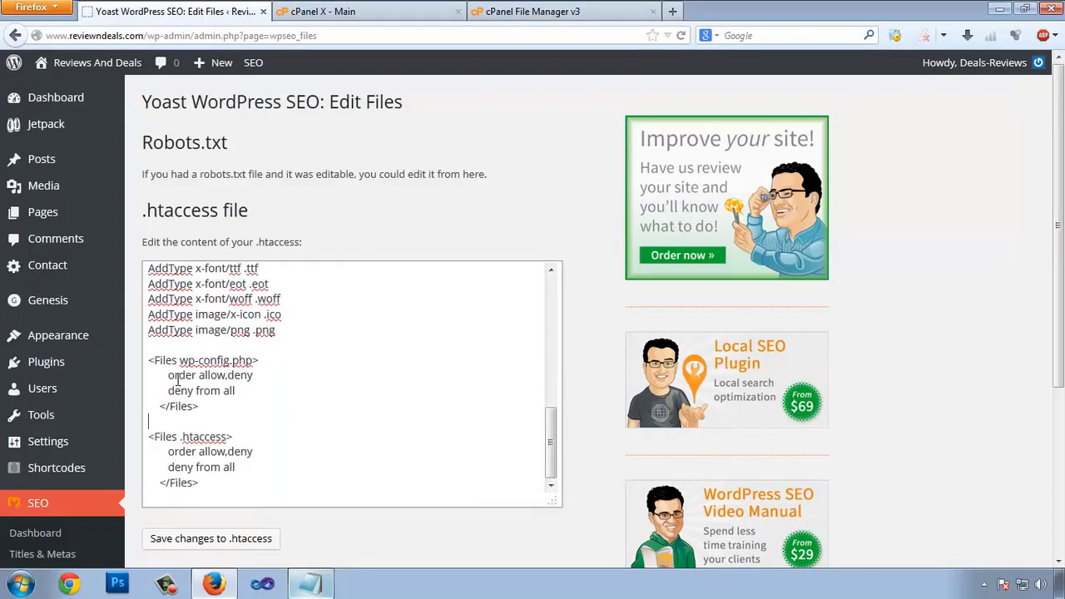
Step: Highlight the wp-config.php and .htaccess file names in the new rules to explain them
{"action": "left_click_drag", "start_coordinate": [168, 360], "coordinate": [219, 359]}
{"action": "left_click", "coordinate": [223, 361]}
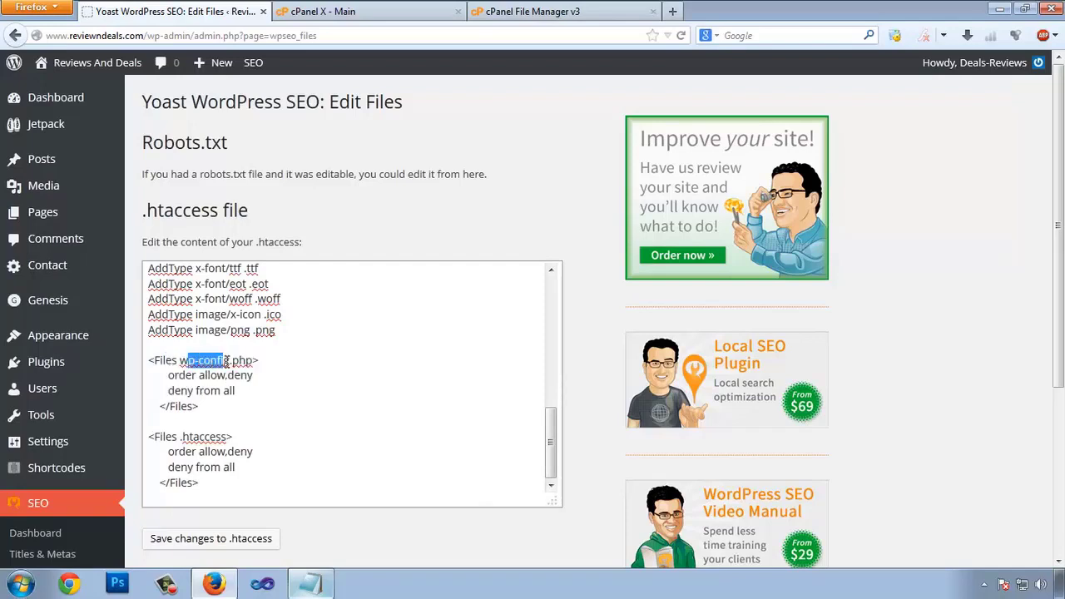
{"action": "left_click_drag", "start_coordinate": [191, 436], "coordinate": [226, 436]}
{"action": "left_click", "coordinate": [212, 454]}
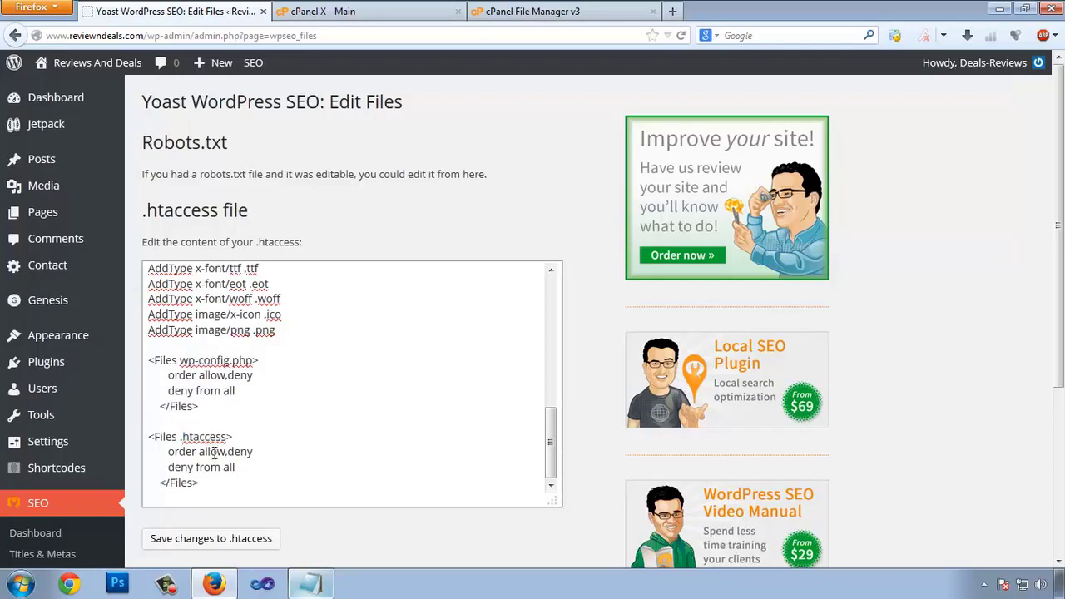
{"action": "left_click_drag", "start_coordinate": [171, 362], "coordinate": [220, 364]}
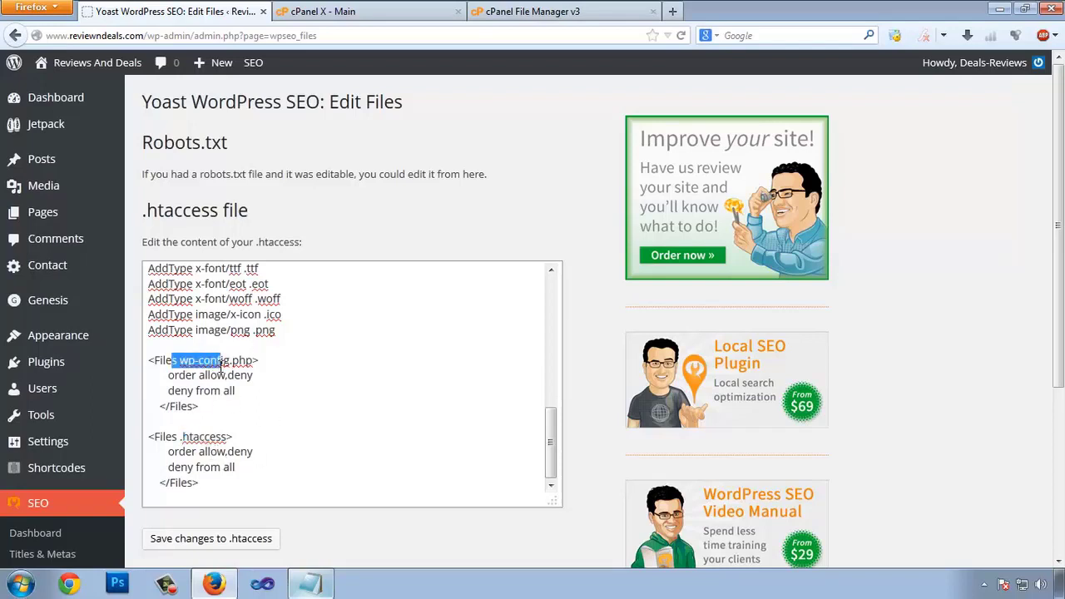
{"action": "left_click_drag", "start_coordinate": [159, 436], "coordinate": [199, 452]}
{"action": "left_click", "coordinate": [201, 454]}
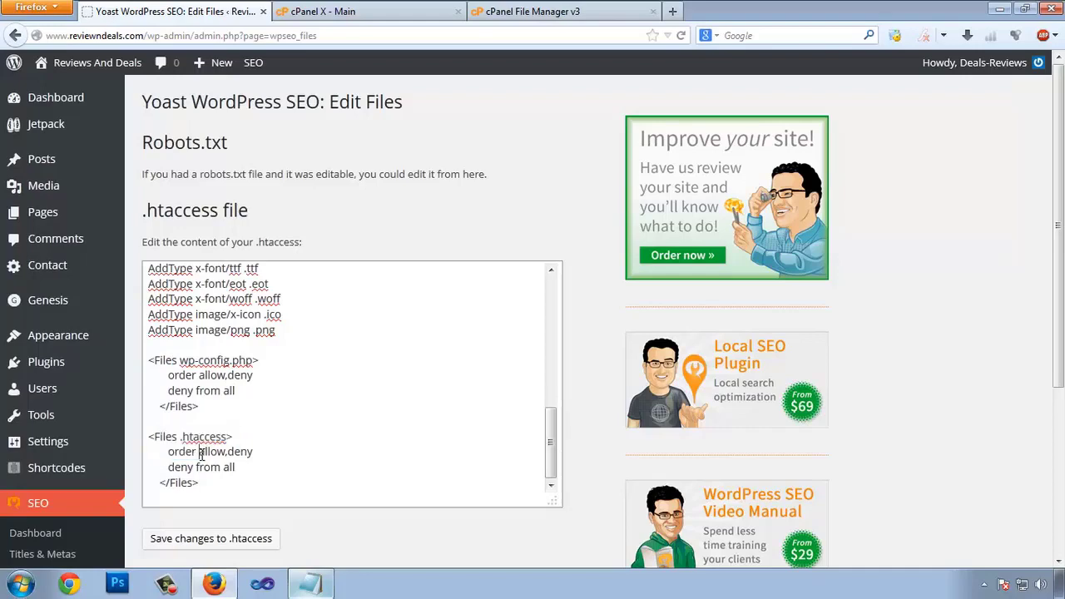
Step: Save the updated .htaccess file in Yoast's editor
{"action": "scroll", "coordinate": [233, 488], "scroll_direction": "down", "scroll_amount": 4}
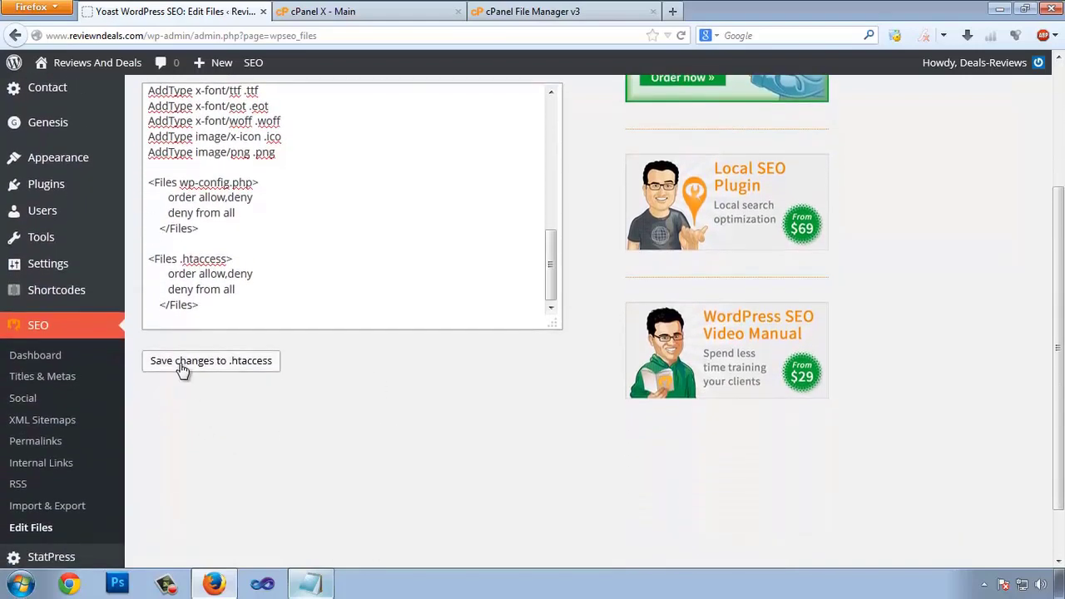
{"action": "left_click", "coordinate": [182, 364]}
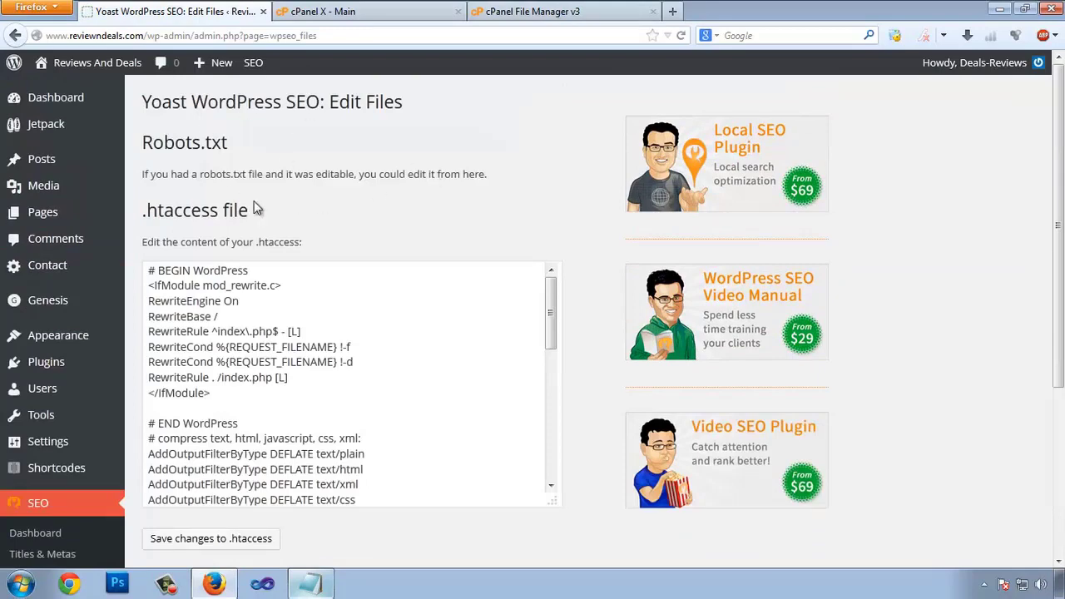
{"action": "scroll", "coordinate": [372, 202], "scroll_direction": "down", "scroll_amount": 3}
{"action": "scroll", "coordinate": [372, 202], "scroll_direction": "up", "scroll_amount": 3}
{"action": "left_click", "coordinate": [549, 11]}
Step: Search Google for 'better wp security', open its wordpress.org plugin page and copy the plugin name
{"action": "left_click", "coordinate": [780, 36]}
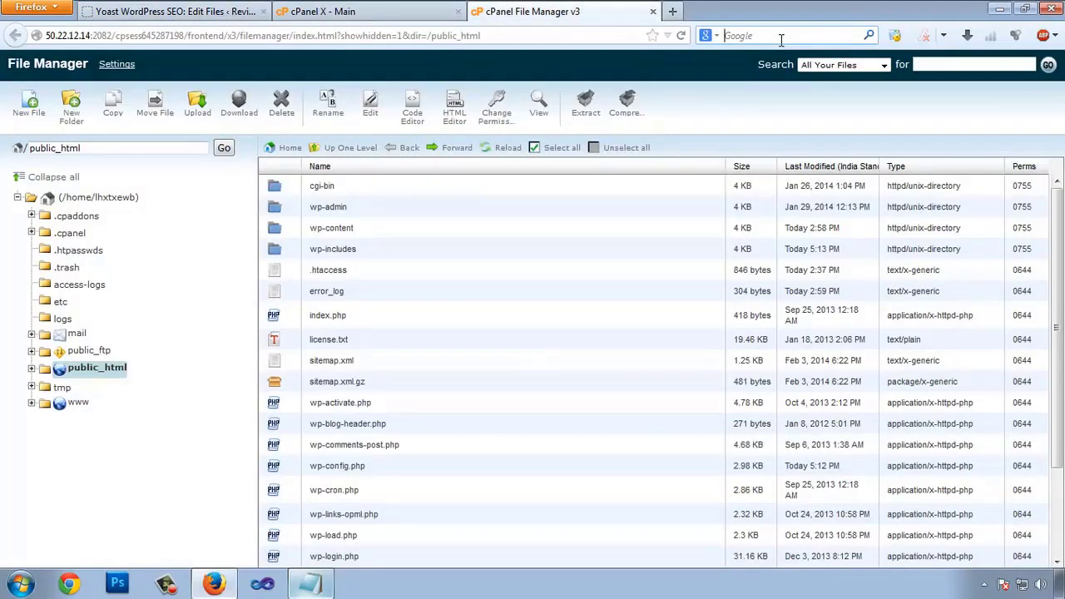
{"action": "type", "text": "better wp security"}
{"action": "key", "text": "Return"}
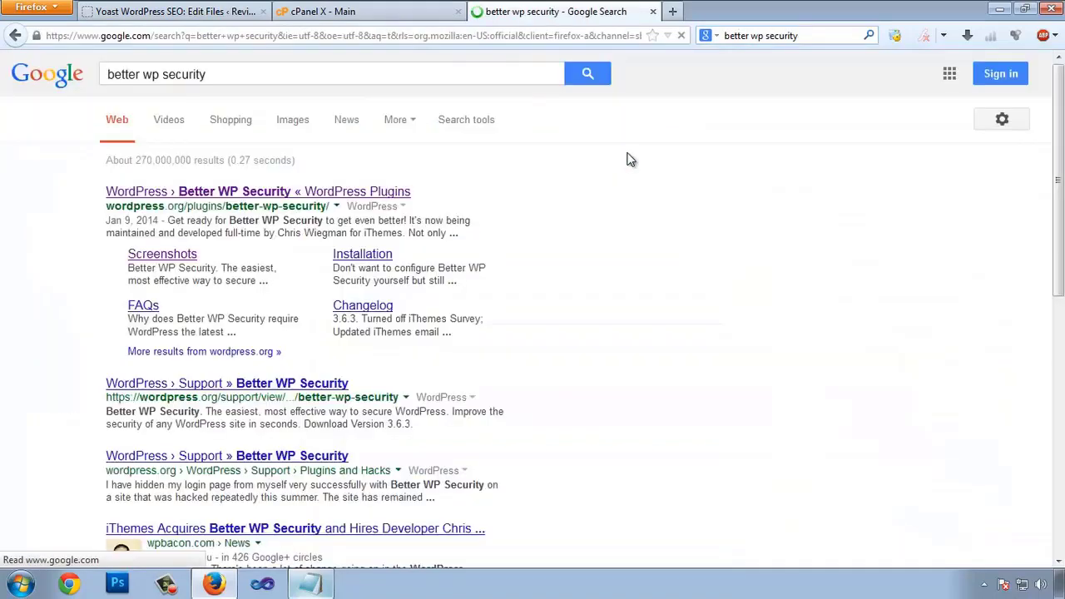
{"action": "left_click", "coordinate": [278, 193]}
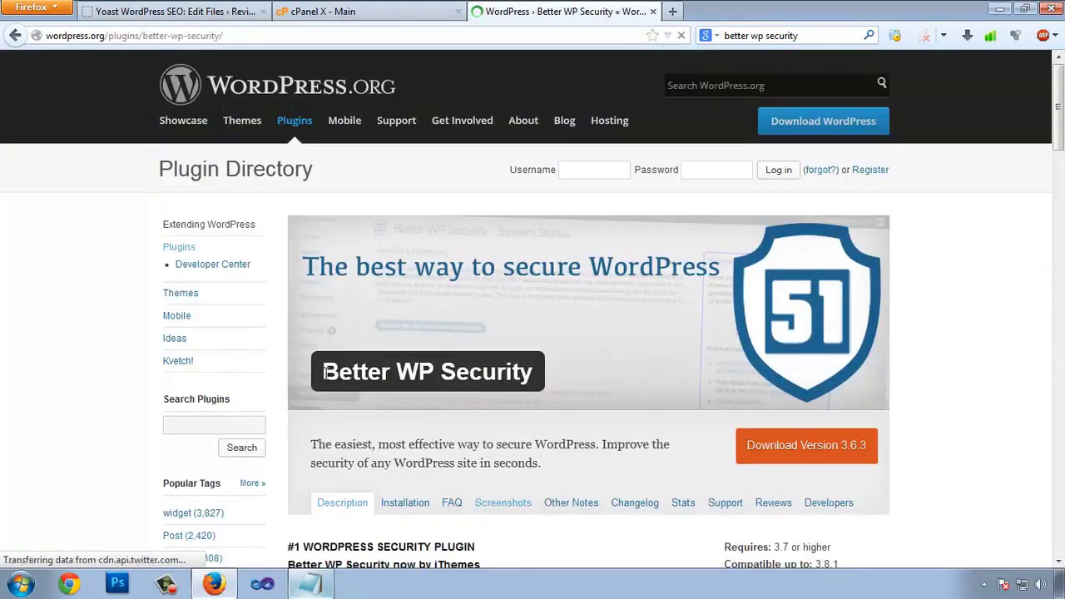
{"action": "scroll", "coordinate": [408, 378], "scroll_direction": "down", "scroll_amount": 8}
{"action": "scroll", "coordinate": [549, 366], "scroll_direction": "up", "scroll_amount": 6}
{"action": "left_click_drag", "start_coordinate": [330, 287], "coordinate": [532, 290]}
{"action": "key", "text": "ctrl+c"}
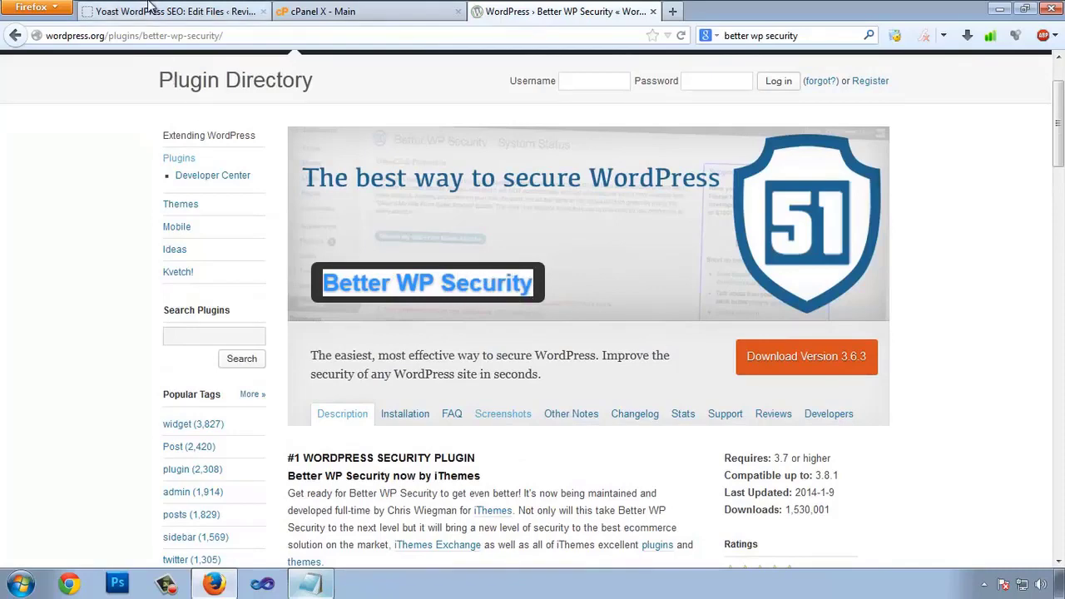
{"action": "left_click", "coordinate": [171, 11]}
Step: Search Add New plugins for 'Better WP Security' and install version 3.6.3, confirming the prompt
{"action": "mouse_move", "coordinate": [49, 365]}
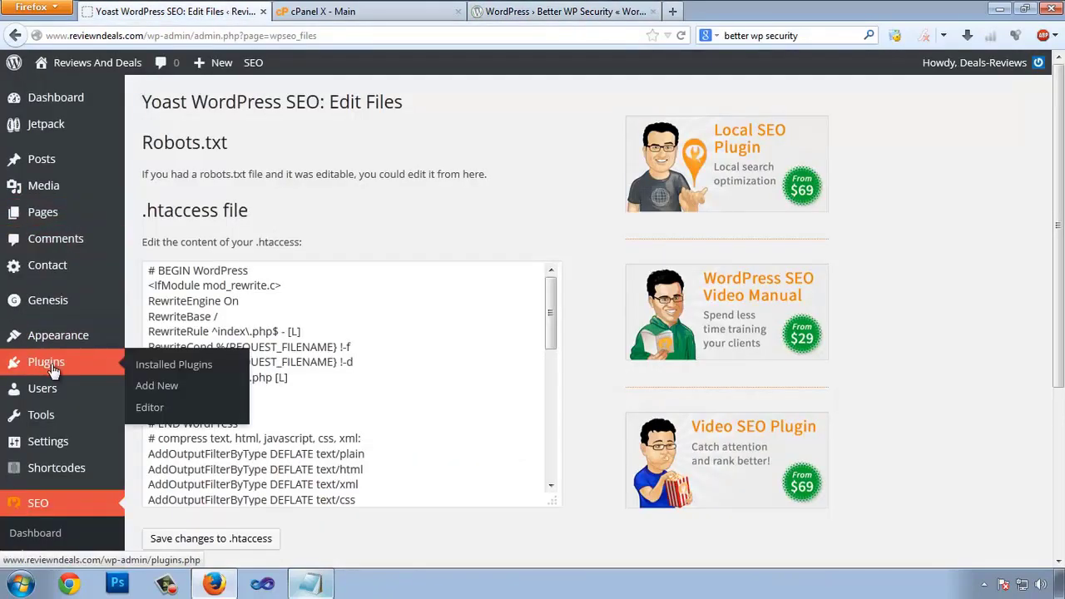
{"action": "left_click", "coordinate": [166, 388]}
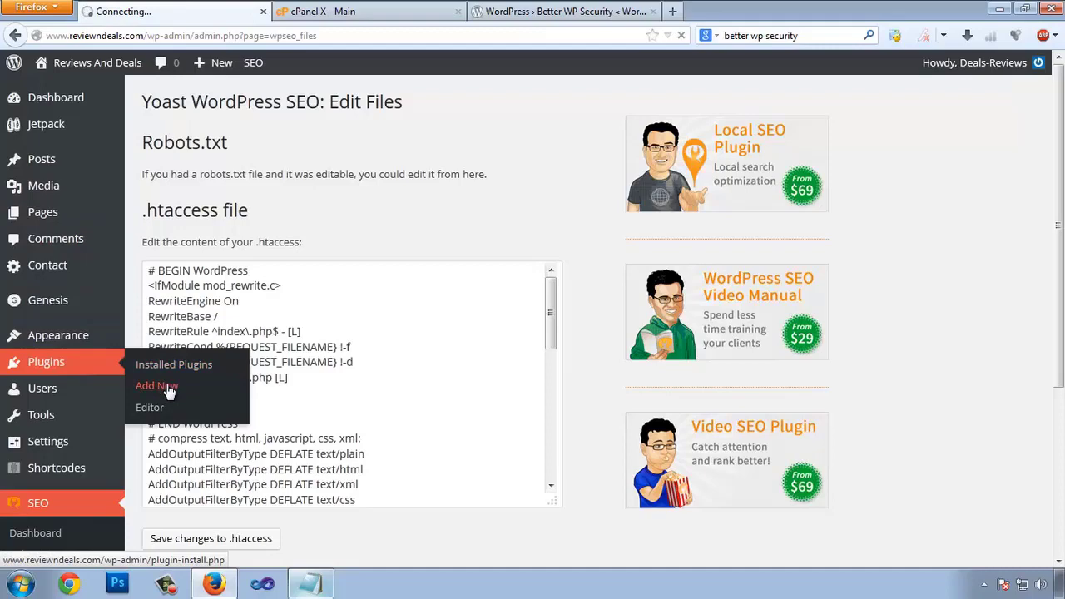
{"action": "left_click", "coordinate": [166, 247]}
{"action": "key", "text": "ctrl+v"}
{"action": "left_click", "coordinate": [325, 225]}
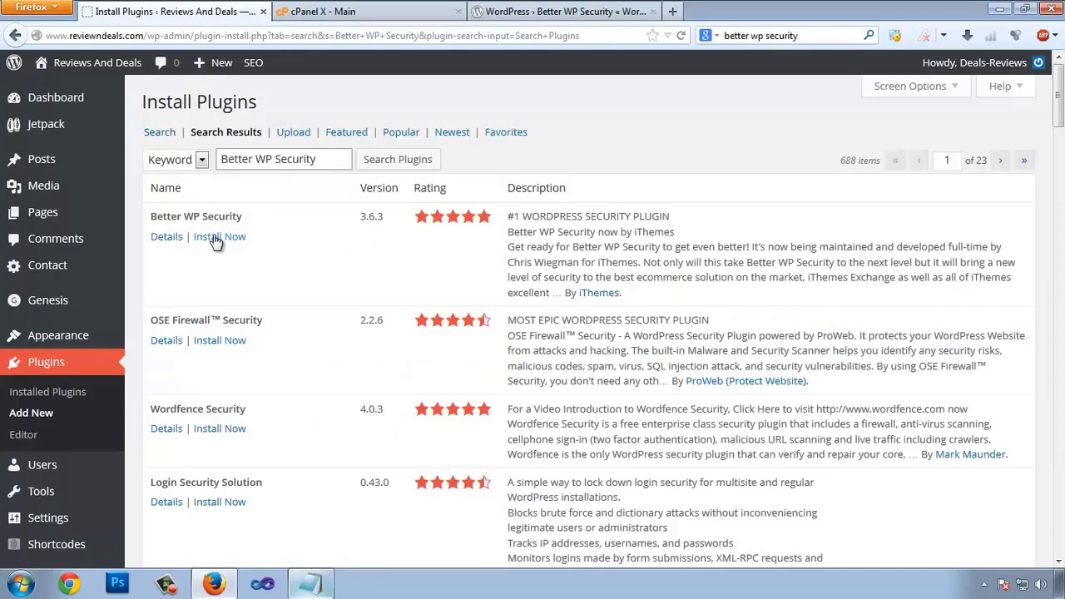
{"action": "left_click", "coordinate": [217, 239]}
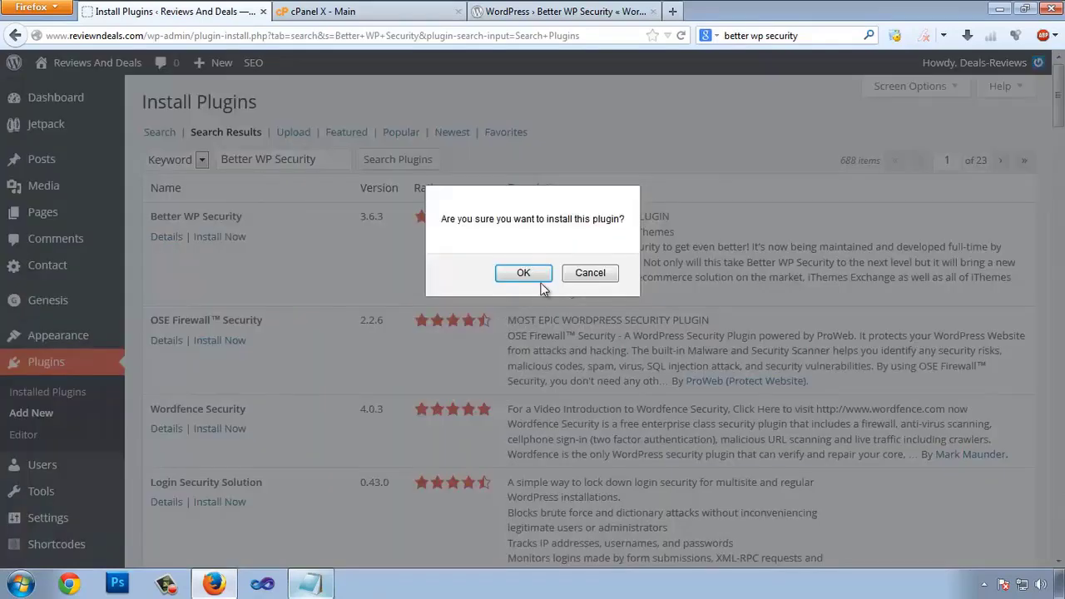
{"action": "left_click", "coordinate": [533, 278]}
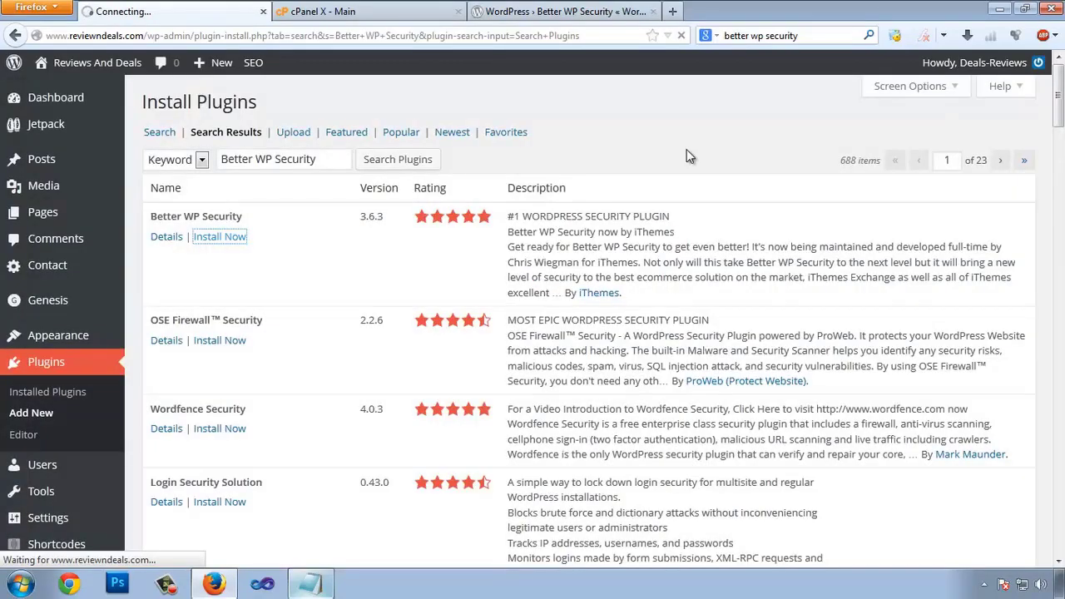
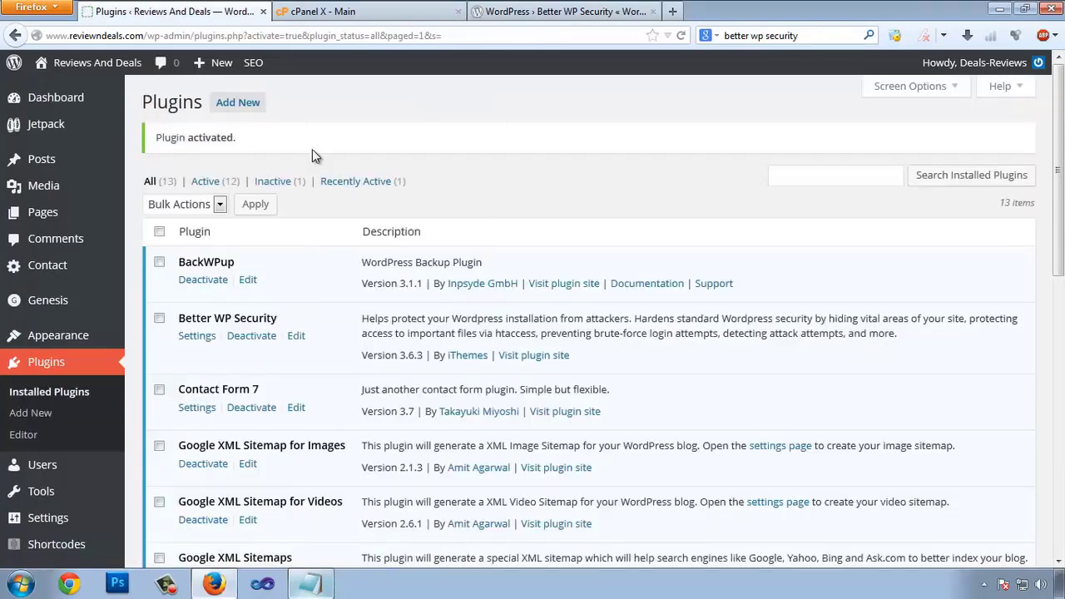
Step: Close the extra Better WP Security tab and clear the old search text
{"action": "left_click", "coordinate": [653, 11]}
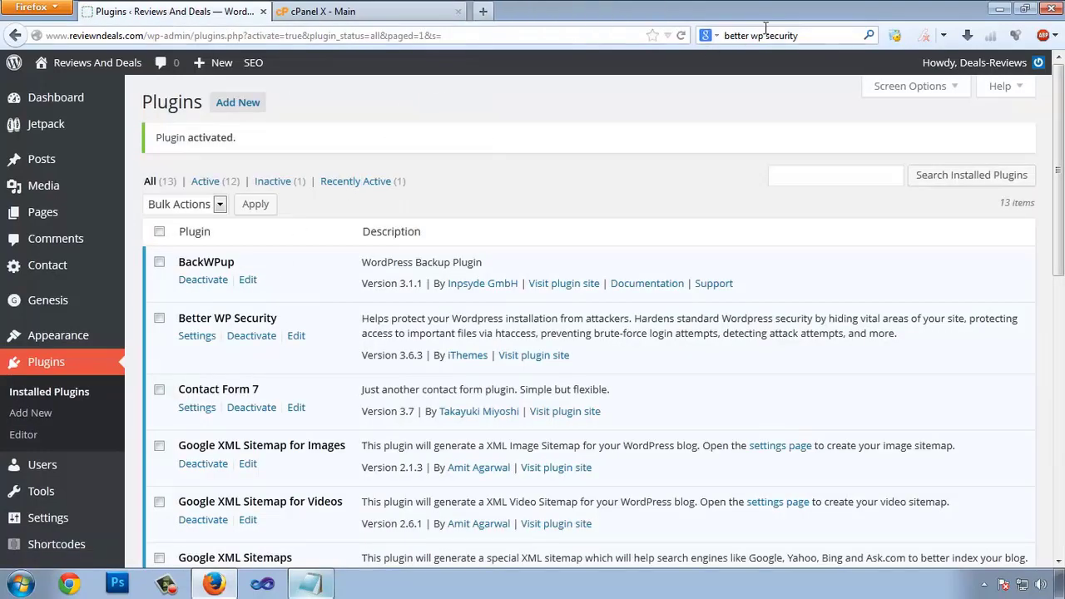
{"action": "left_click", "coordinate": [812, 34]}
{"action": "key", "text": "BackSpace"}
Step: Log out of cPanel and close its tab
{"action": "left_click", "coordinate": [385, 20]}
{"action": "scroll", "coordinate": [852, 101], "scroll_direction": "up", "scroll_amount": 5}
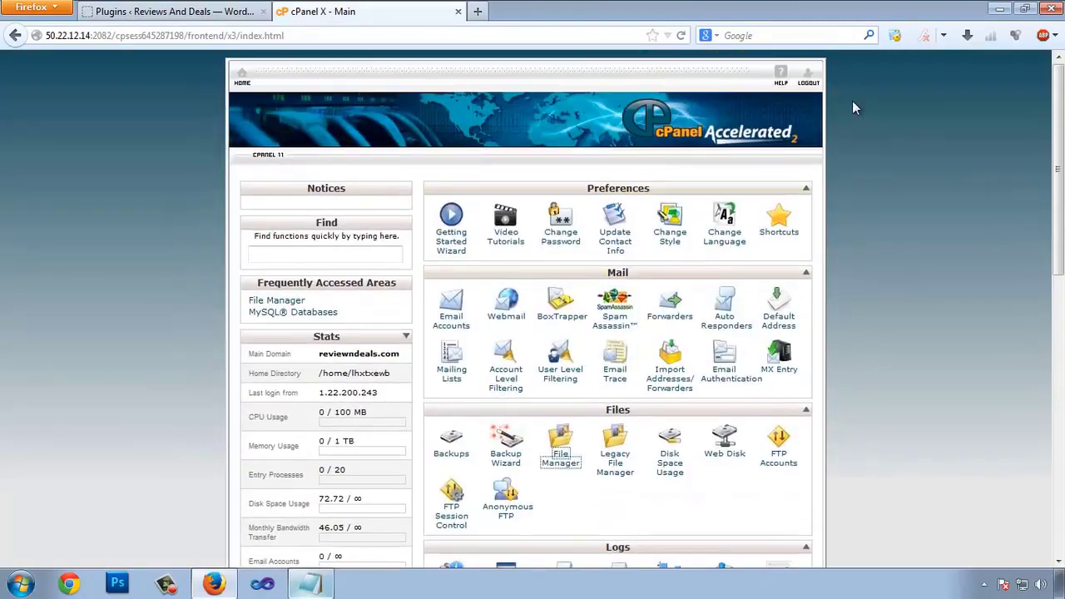
{"action": "left_click", "coordinate": [812, 86]}
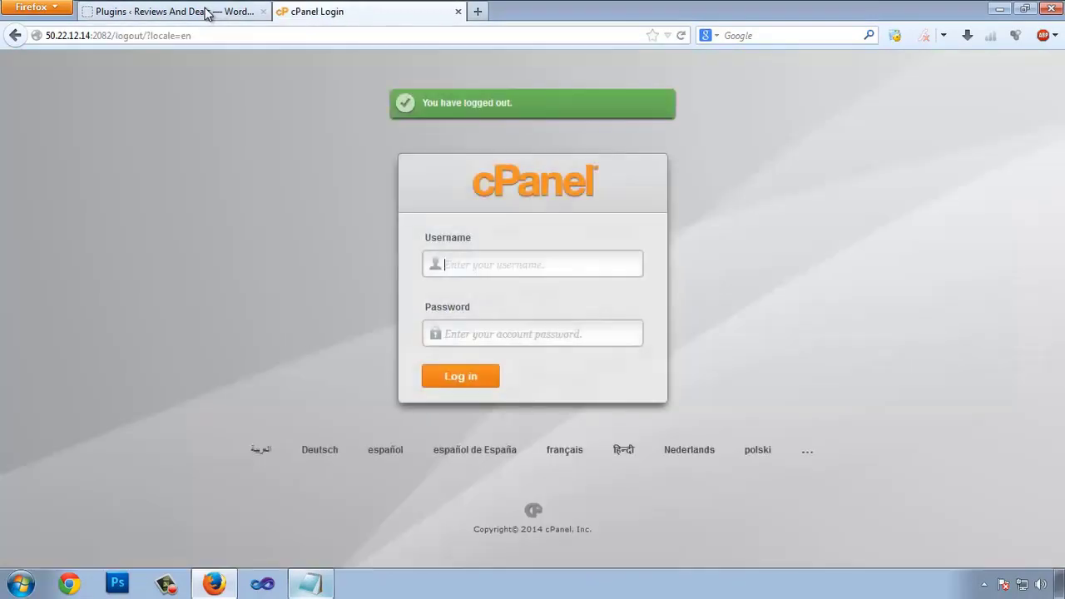
{"action": "left_click", "coordinate": [457, 11]}
Step: Open the Better WP Security dashboard from the WordPress sidebar
{"action": "scroll", "coordinate": [795, 301], "scroll_direction": "down", "scroll_amount": 7}
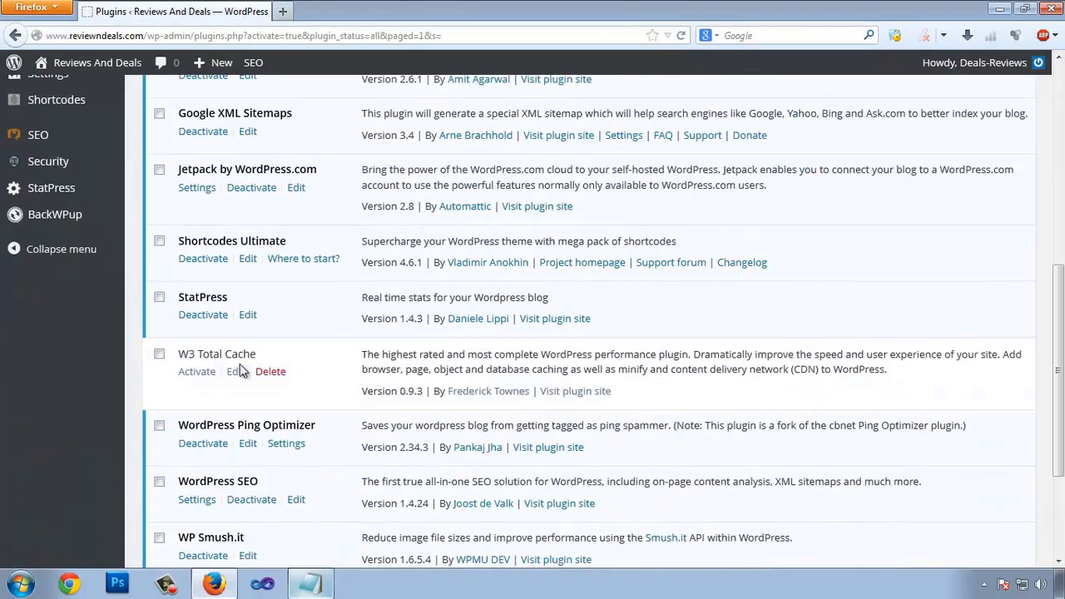
{"action": "scroll", "coordinate": [185, 363], "scroll_direction": "up", "scroll_amount": 1}
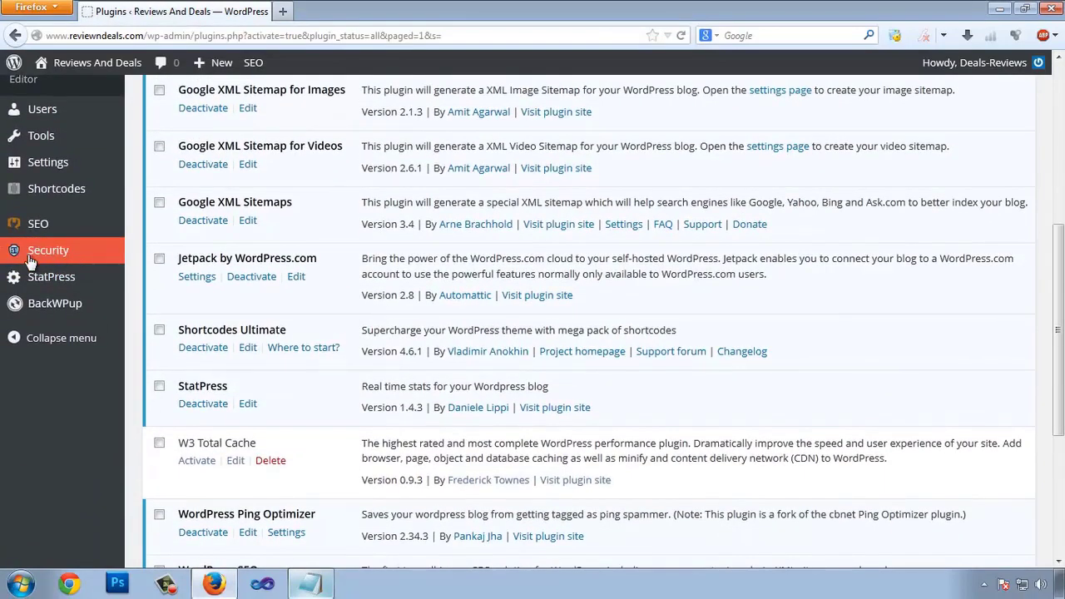
{"action": "left_click", "coordinate": [61, 261]}
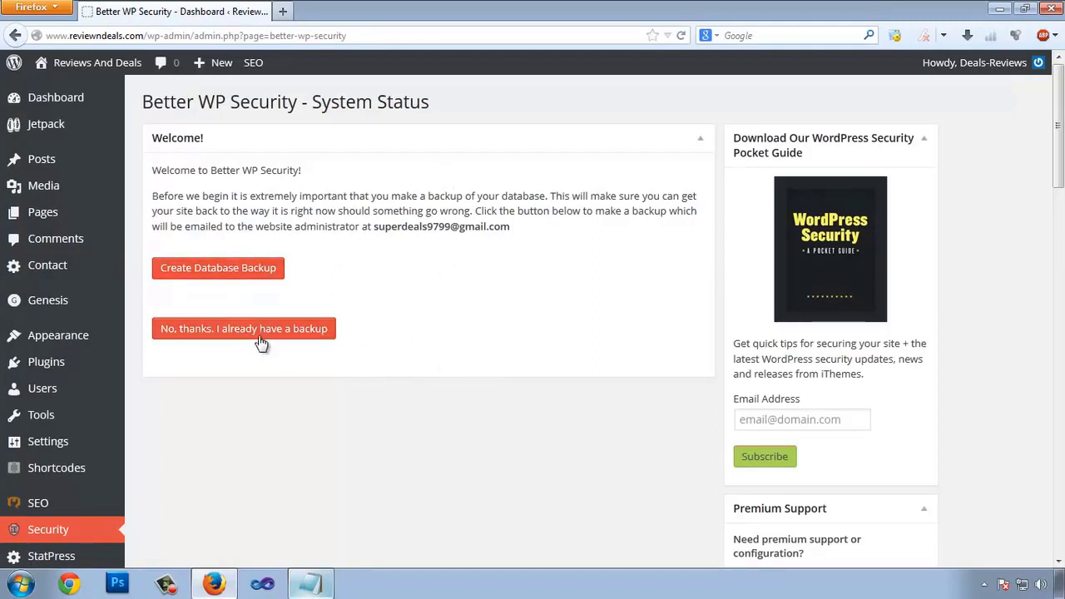
Step: Choose 'No, thanks. I already have a backup', then apply 'Secure My Site From Basic Attacks'
{"action": "left_click", "coordinate": [229, 334]}
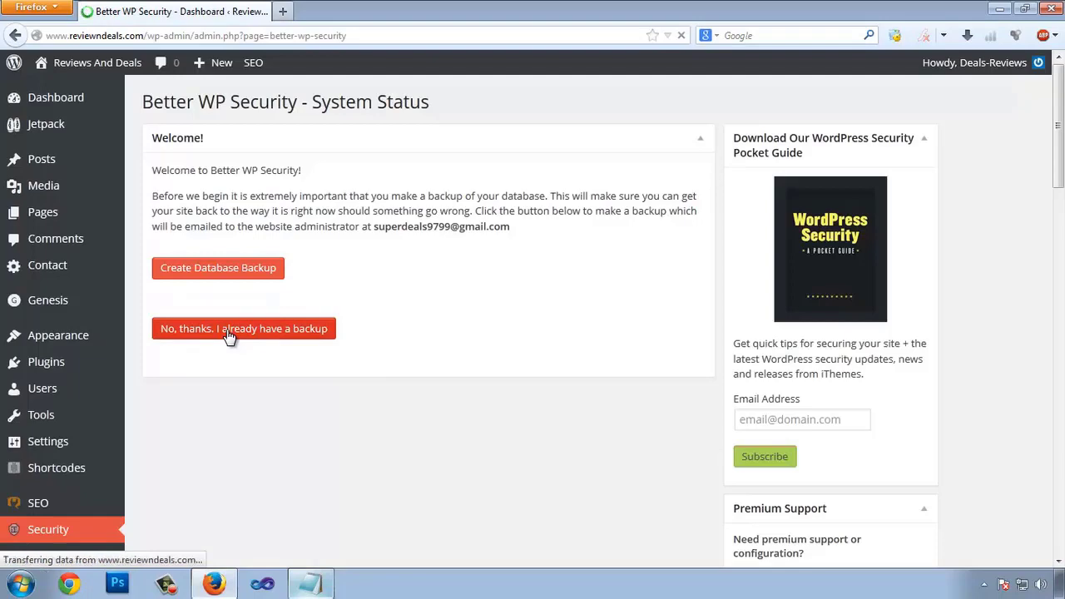
{"action": "scroll", "coordinate": [400, 280], "scroll_direction": "down", "scroll_amount": 1}
{"action": "scroll", "coordinate": [399, 275], "scroll_direction": "down", "scroll_amount": 1}
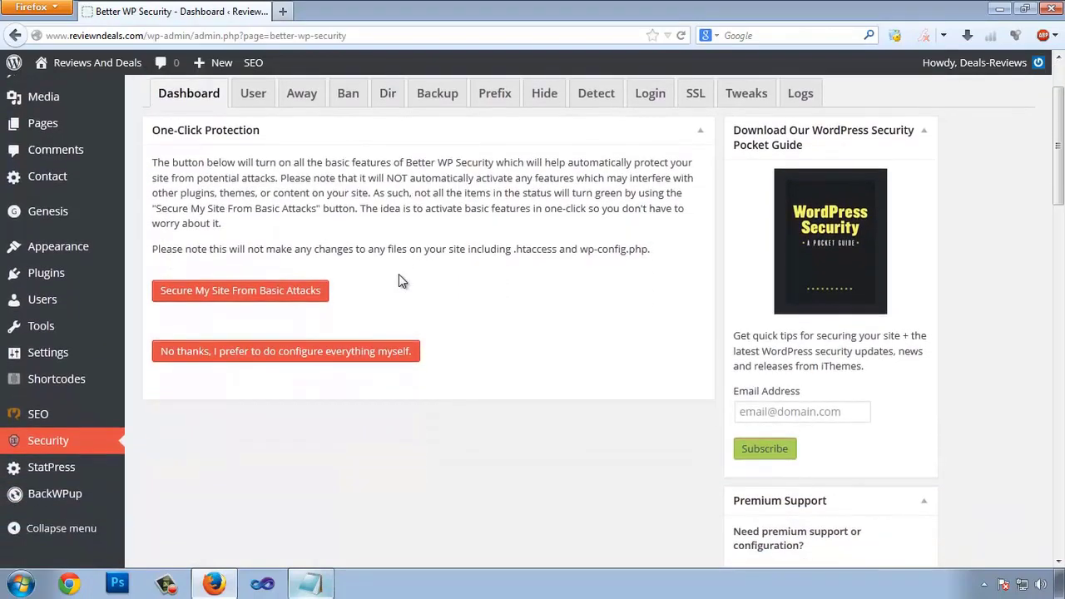
{"action": "left_click", "coordinate": [202, 296]}
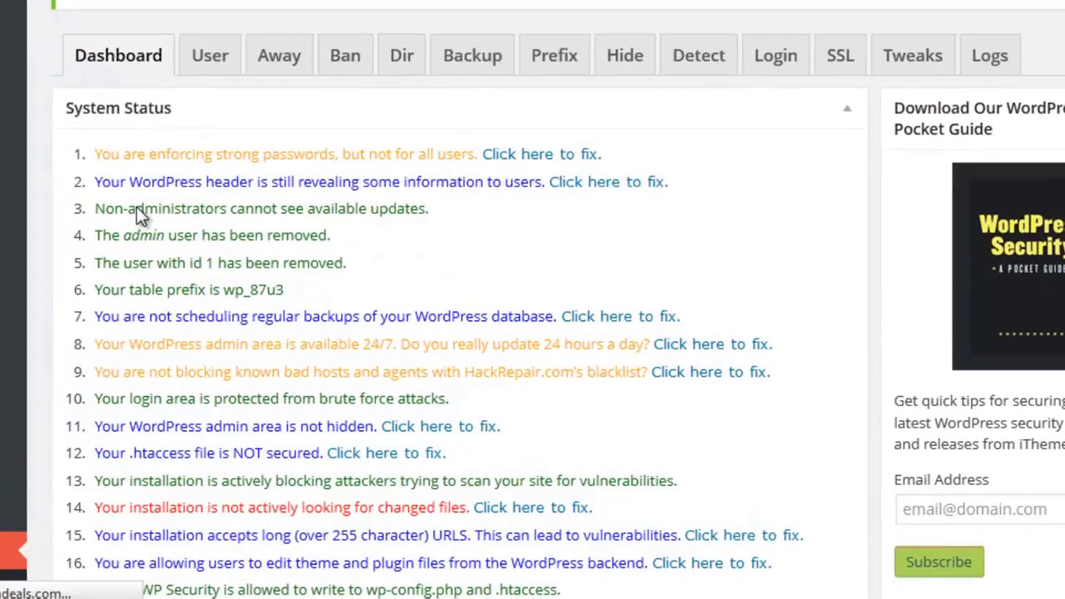
{"action": "scroll", "coordinate": [269, 254], "scroll_direction": "down", "scroll_amount": 8}
{"action": "scroll", "coordinate": [419, 200], "scroll_direction": "down", "scroll_amount": 1}
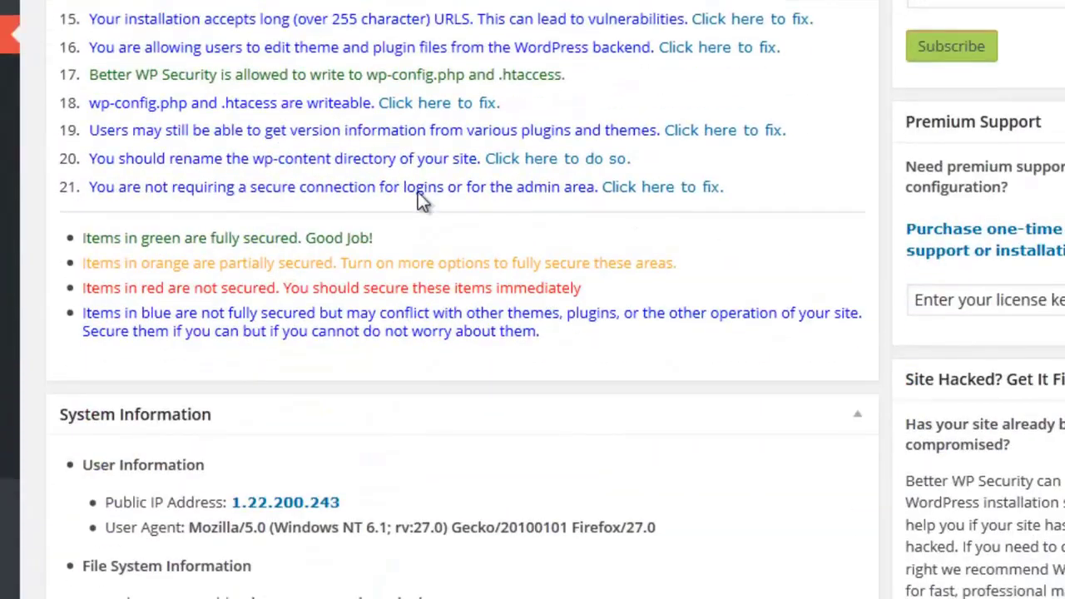
{"action": "scroll", "coordinate": [331, 161], "scroll_direction": "up", "scroll_amount": 7}
{"action": "scroll", "coordinate": [356, 288], "scroll_direction": "down", "scroll_amount": 5}
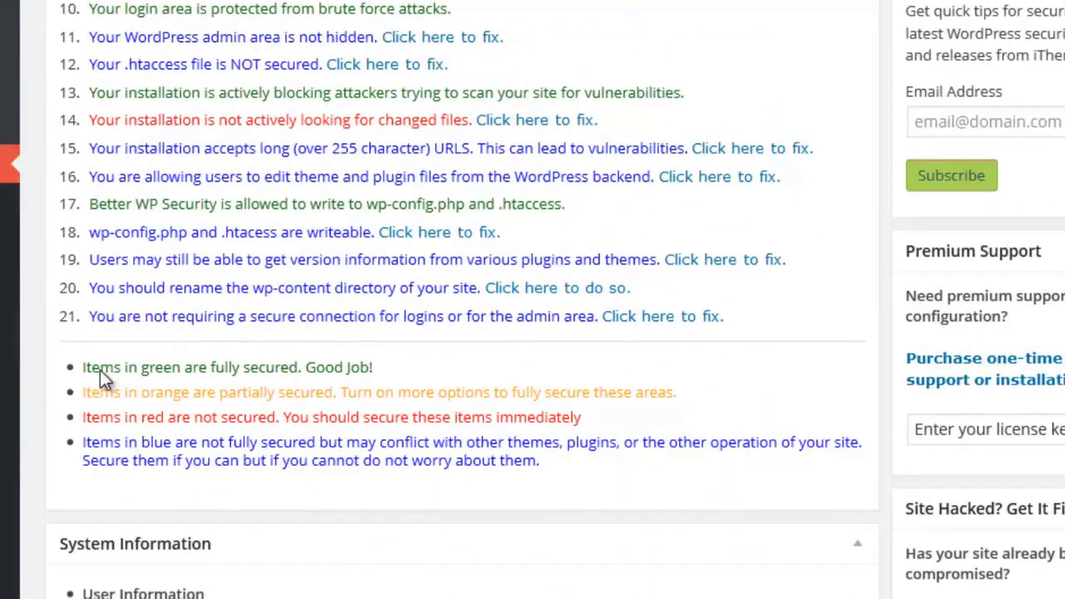
{"action": "left_click_drag", "start_coordinate": [100, 369], "coordinate": [201, 373]}
{"action": "left_click_drag", "start_coordinate": [300, 375], "coordinate": [338, 376]}
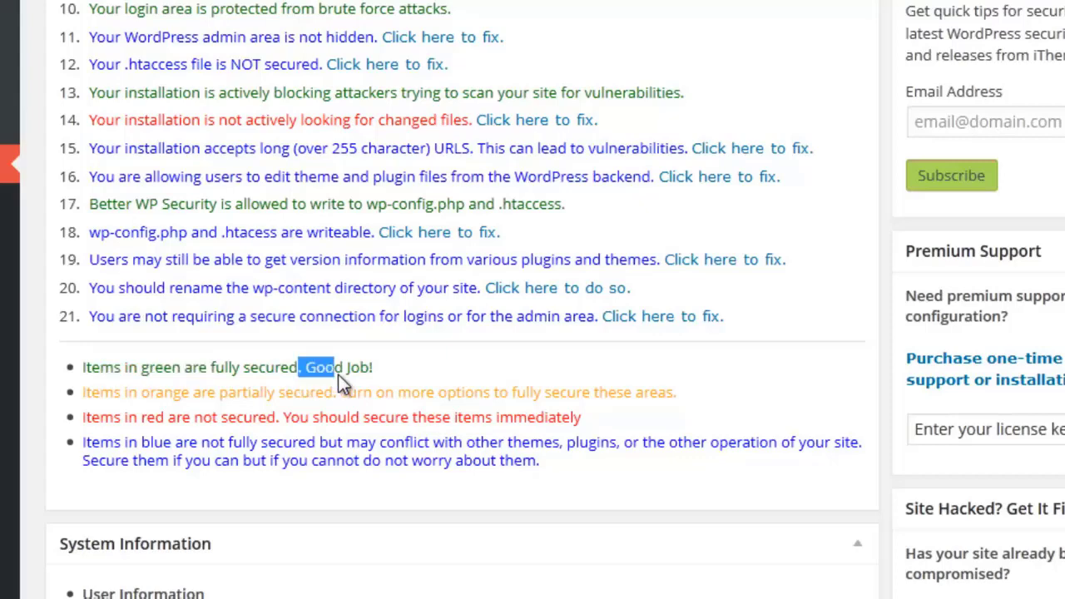
{"action": "left_click", "coordinate": [113, 374]}
{"action": "scroll", "coordinate": [208, 254], "scroll_direction": "up", "scroll_amount": 3}
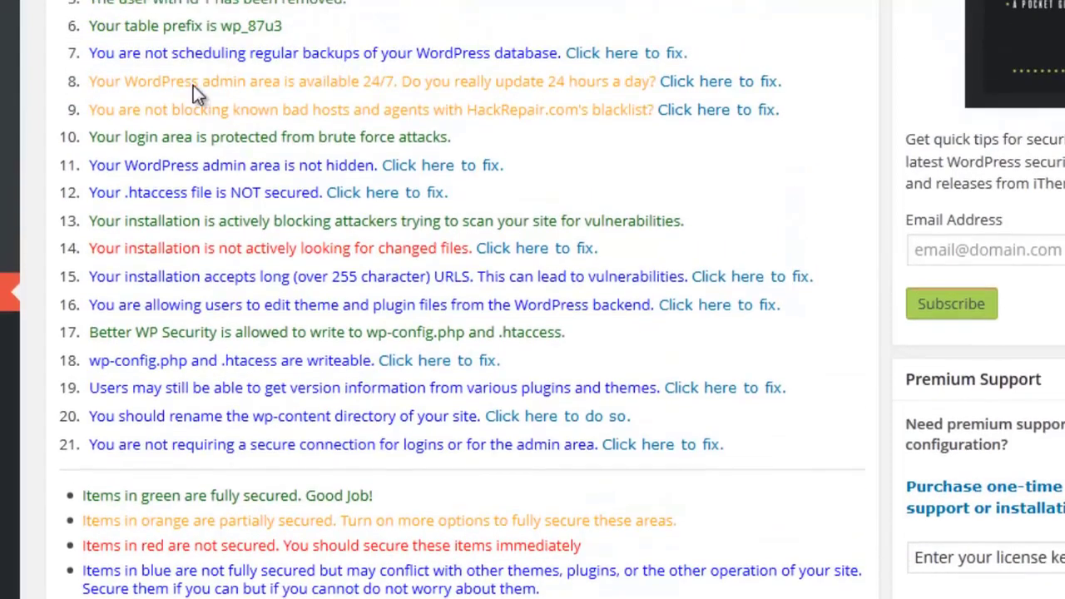
{"action": "left_click_drag", "start_coordinate": [83, 453], "coordinate": [268, 454]}
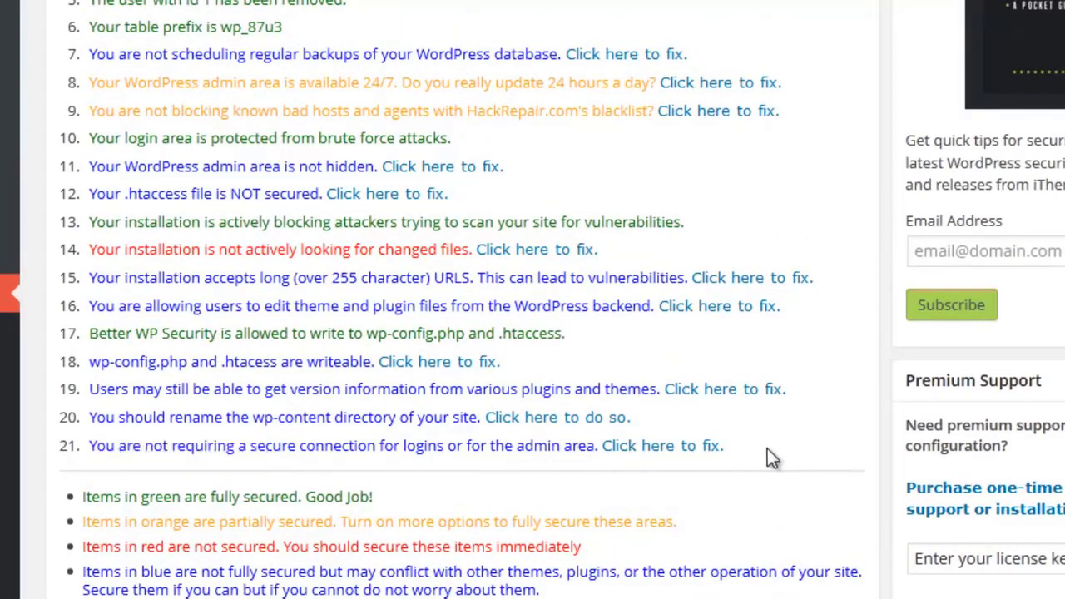
{"action": "left_click_drag", "start_coordinate": [768, 449], "coordinate": [541, 115]}
{"action": "left_click", "coordinate": [369, 123]}
{"action": "scroll", "coordinate": [154, 265], "scroll_direction": "down", "scroll_amount": 5}
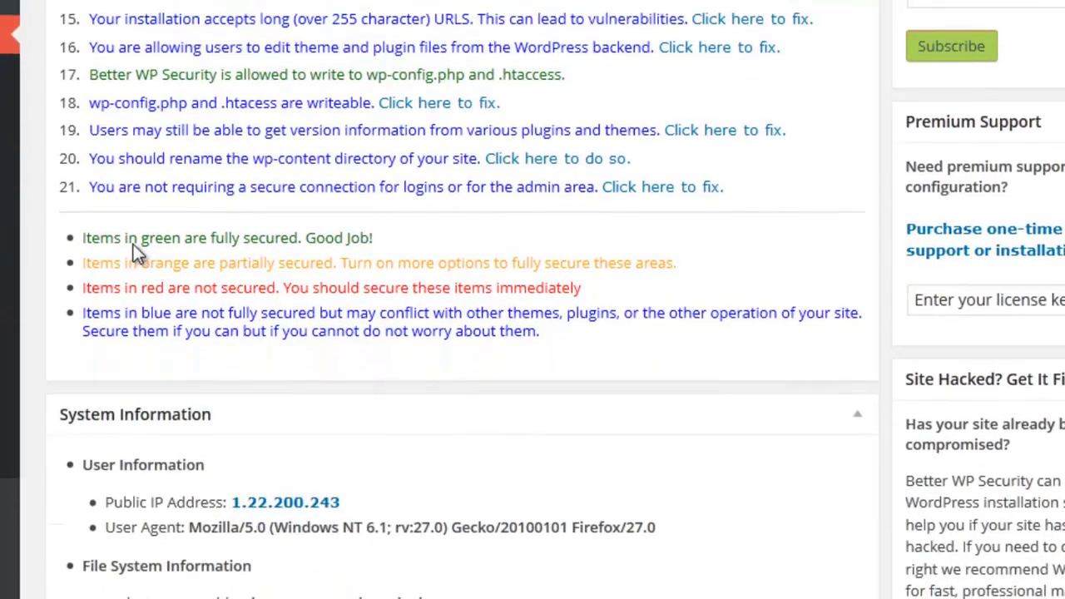
{"action": "left_click_drag", "start_coordinate": [84, 239], "coordinate": [209, 250]}
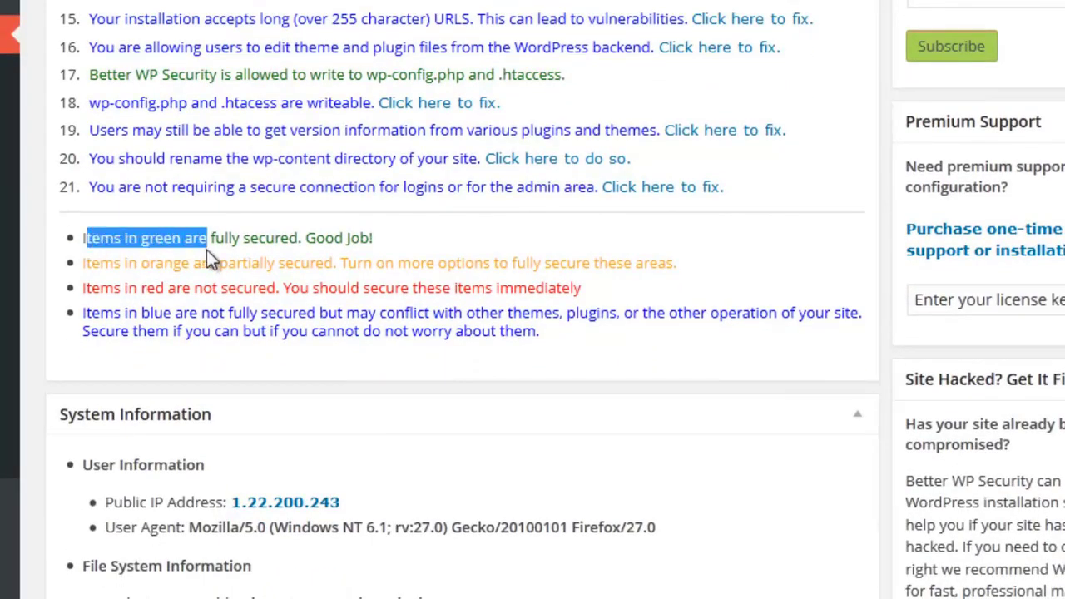
{"action": "left_click_drag", "start_coordinate": [315, 239], "coordinate": [325, 239]}
{"action": "left_click_drag", "start_coordinate": [92, 265], "coordinate": [196, 268]}
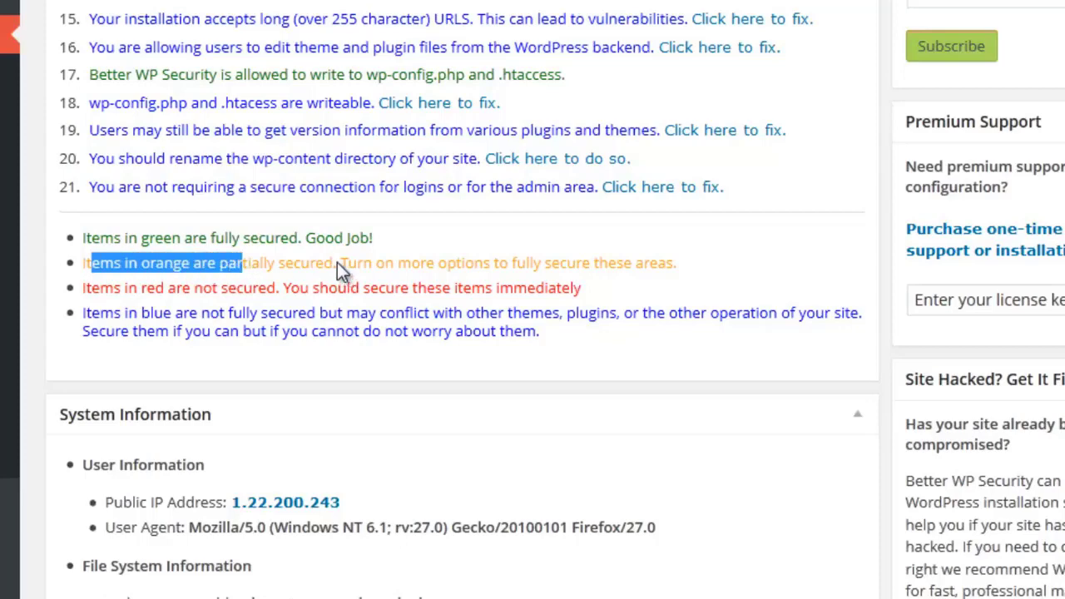
{"action": "left_click_drag", "start_coordinate": [339, 263], "coordinate": [421, 264]}
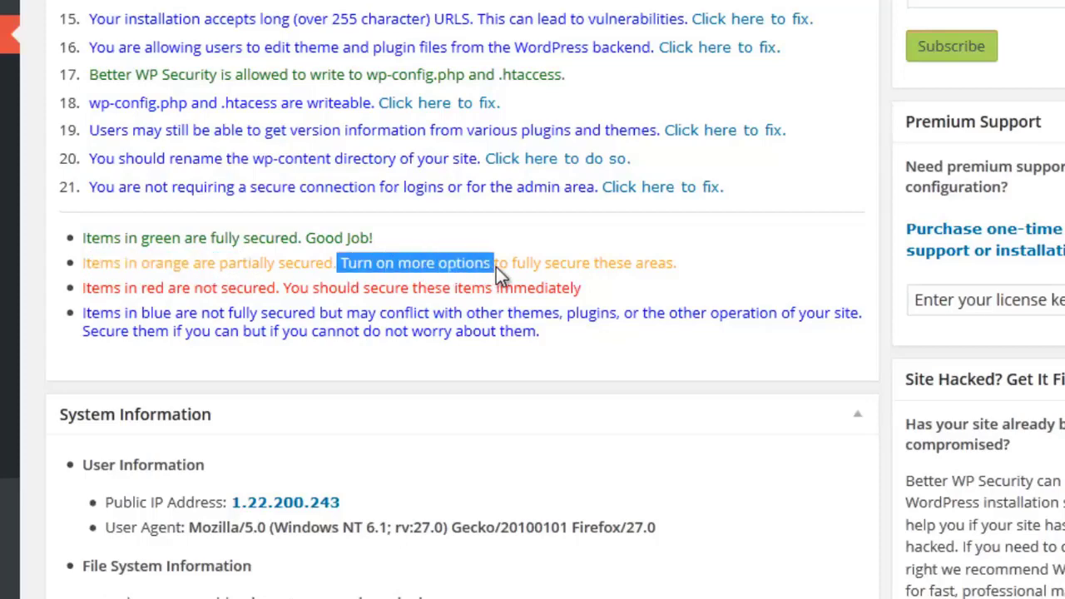
{"action": "left_click_drag", "start_coordinate": [529, 266], "coordinate": [341, 261]}
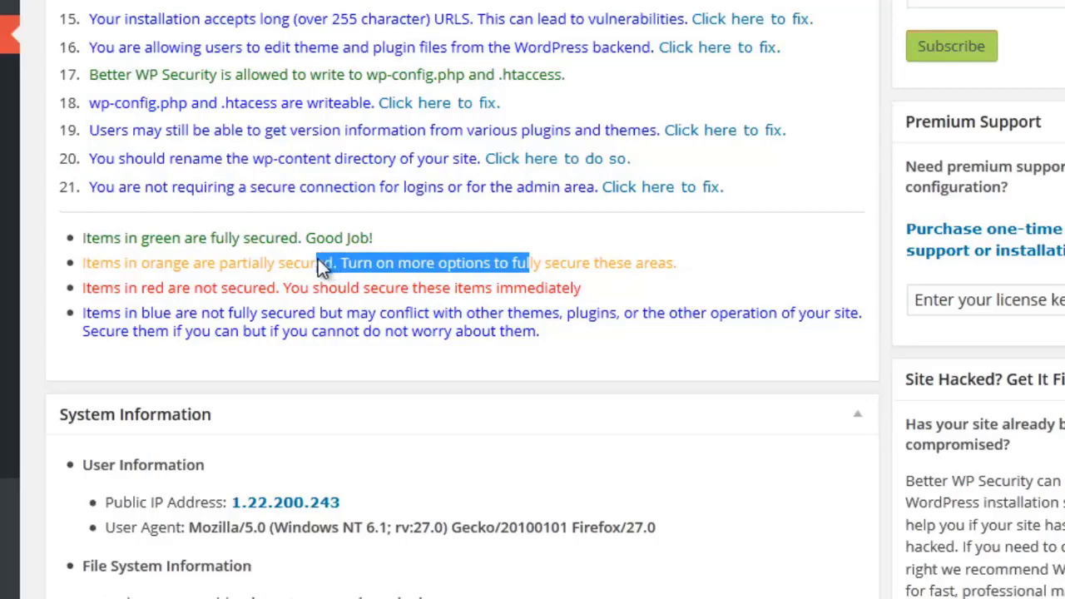
{"action": "left_click_drag", "start_coordinate": [260, 264], "coordinate": [431, 270]}
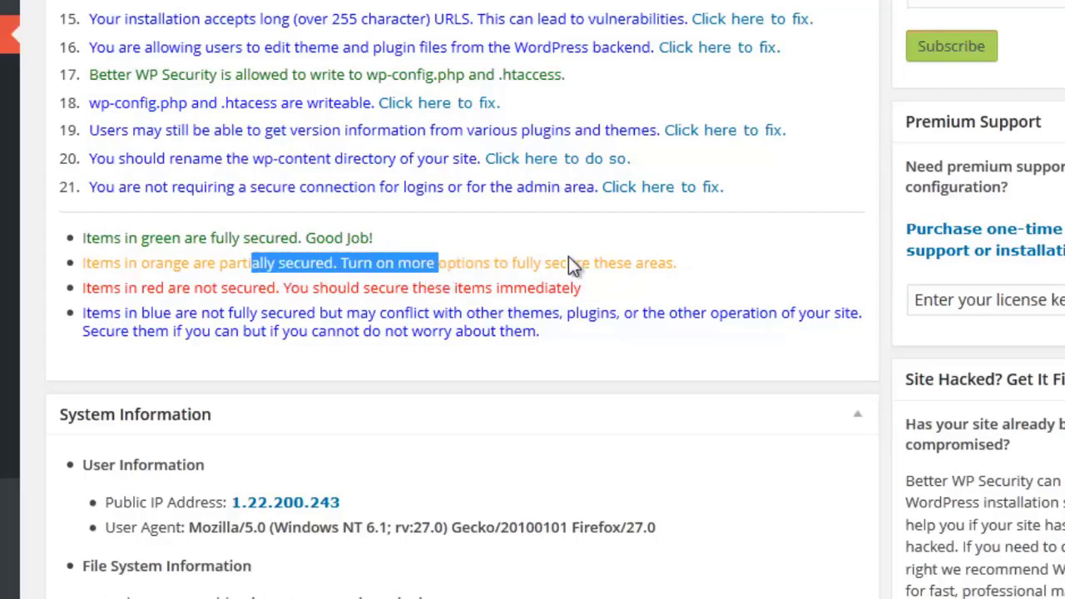
{"action": "left_click_drag", "start_coordinate": [723, 281], "coordinate": [546, 264]}
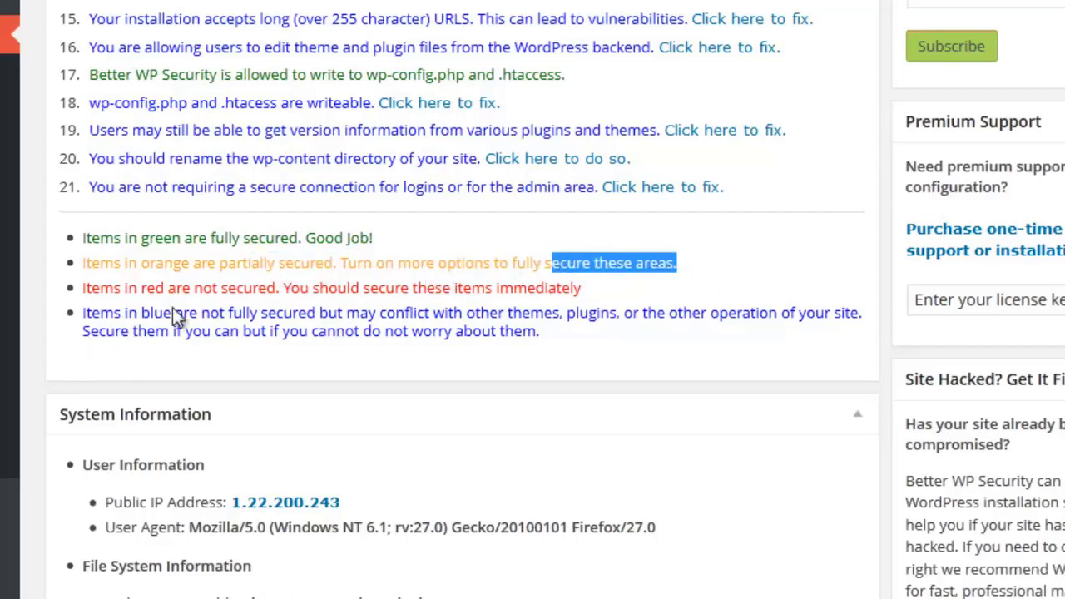
{"action": "left_click_drag", "start_coordinate": [93, 288], "coordinate": [221, 291]}
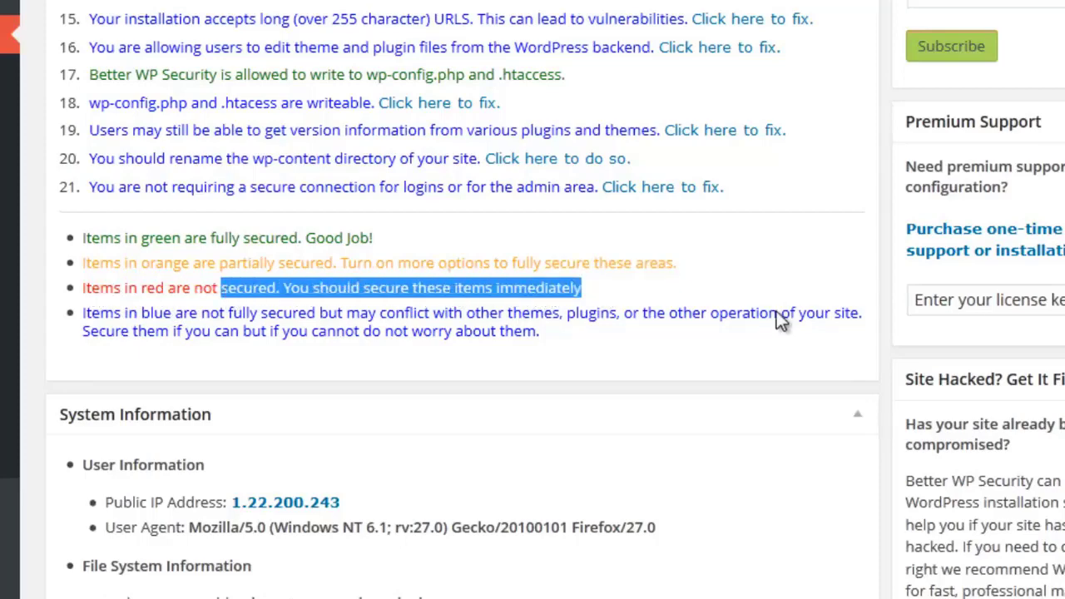
{"action": "scroll", "coordinate": [775, 313], "scroll_direction": "up", "scroll_amount": 5}
{"action": "scroll", "coordinate": [737, 279], "scroll_direction": "down", "scroll_amount": 3}
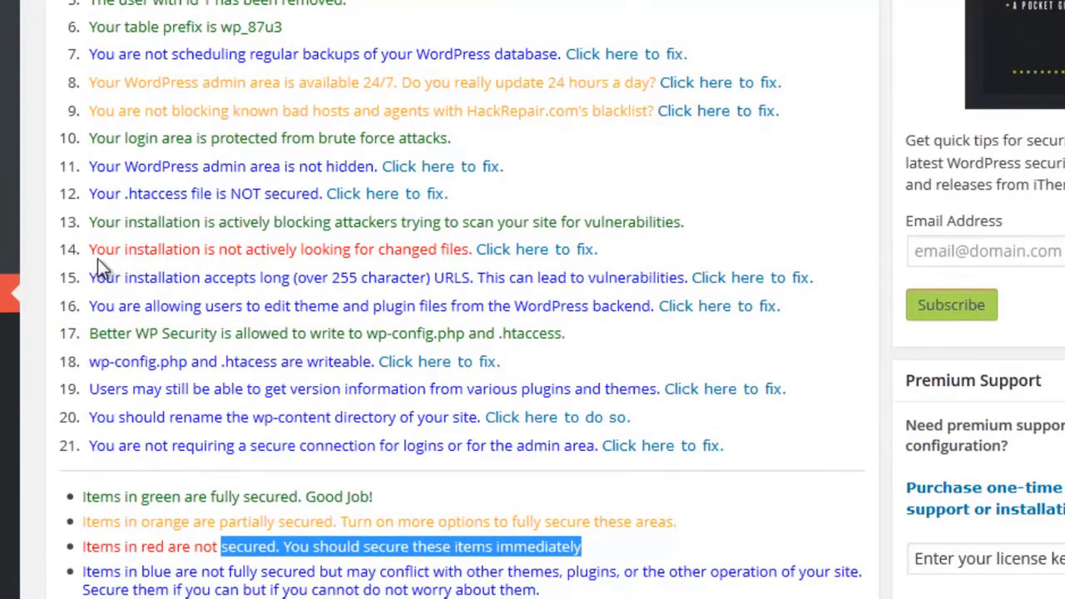
{"action": "left_click_drag", "start_coordinate": [97, 258], "coordinate": [432, 254]}
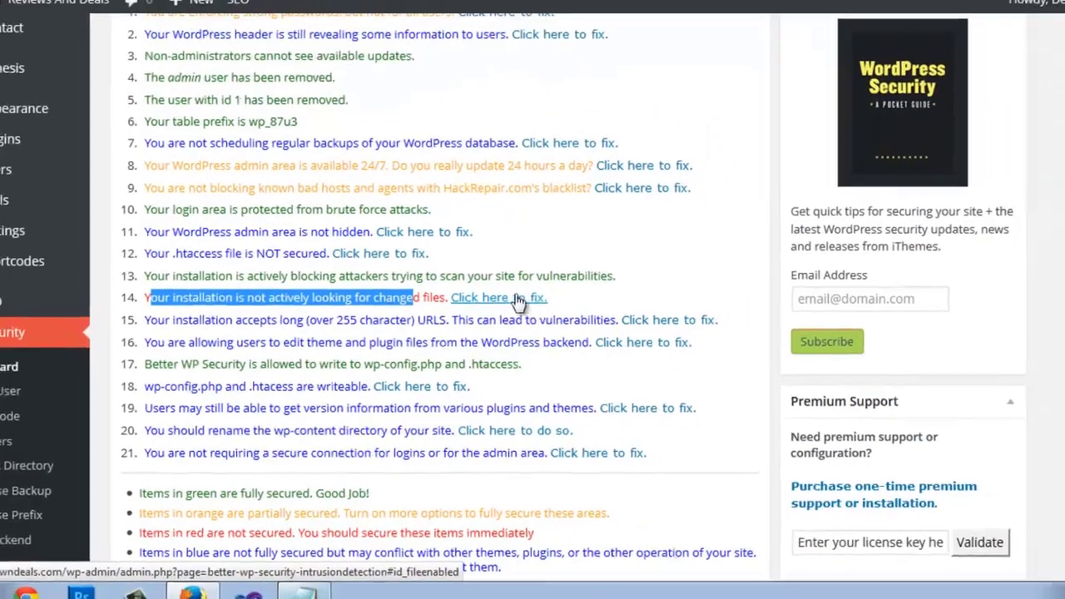
{"action": "left_click", "coordinate": [518, 302]}
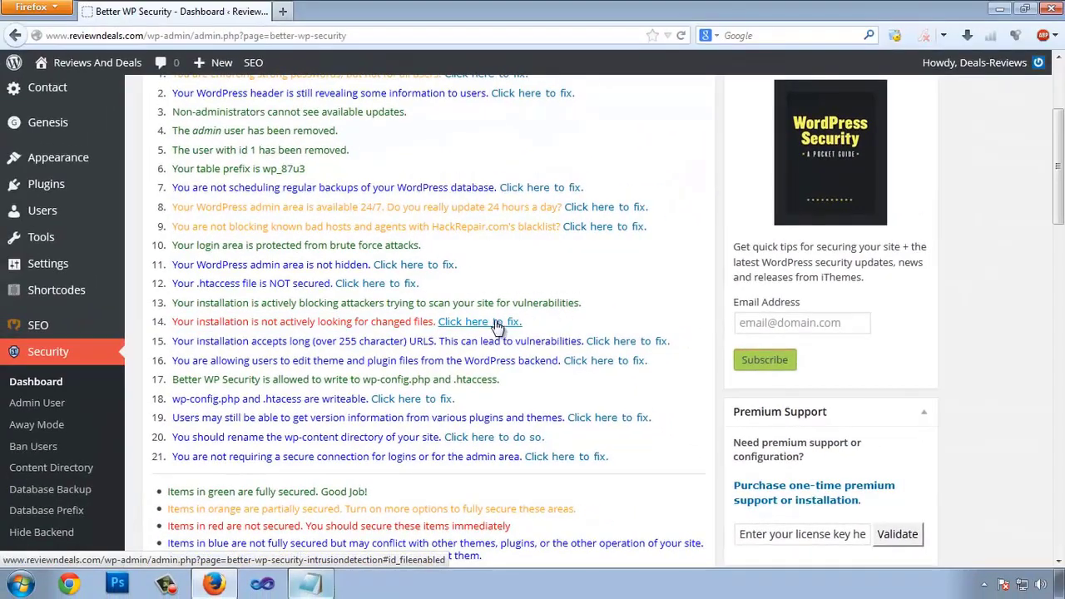
Step: Open the fix for the changed-file detection item in System Status
{"action": "left_click", "coordinate": [478, 327]}
{"action": "left_click", "coordinate": [491, 328]}
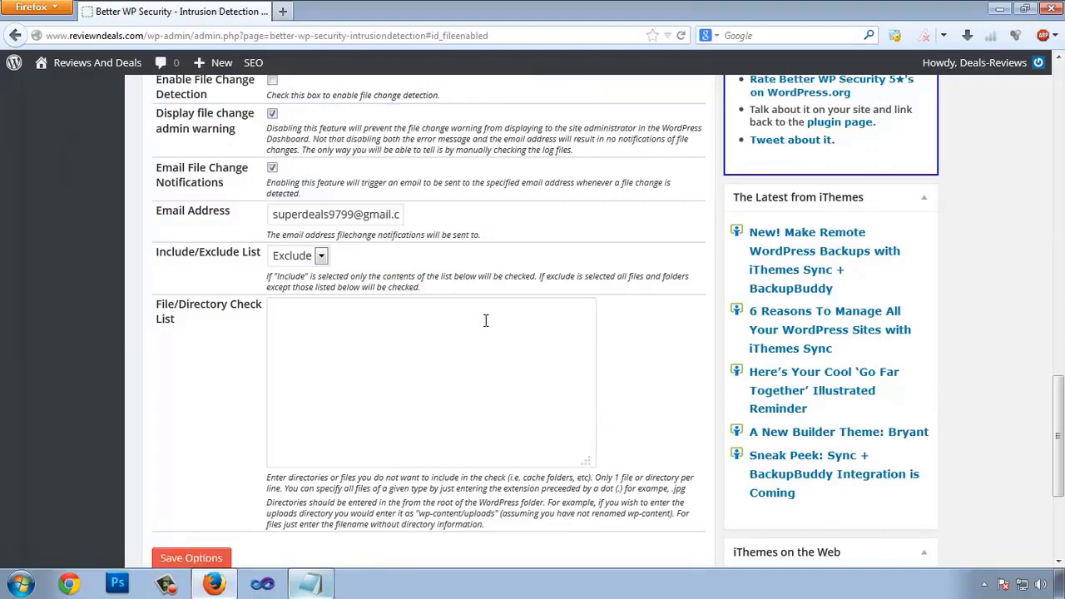
{"action": "scroll", "coordinate": [481, 320], "scroll_direction": "up", "scroll_amount": 2}
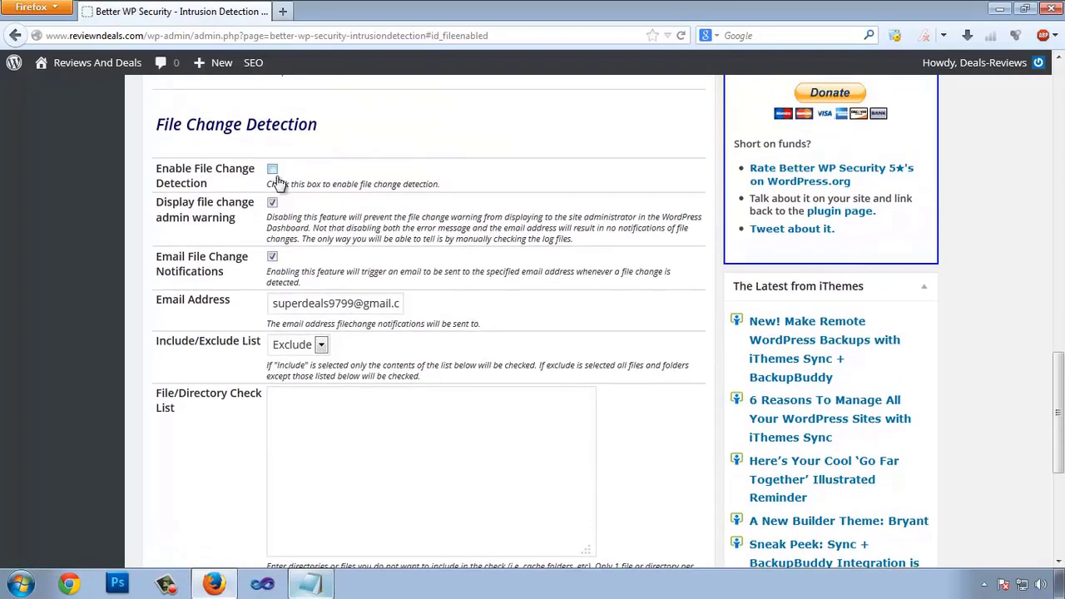
{"action": "scroll", "coordinate": [275, 179], "scroll_direction": "down", "scroll_amount": 4}
{"action": "scroll", "coordinate": [291, 199], "scroll_direction": "up", "scroll_amount": 4}
{"action": "left_click_drag", "start_coordinate": [275, 187], "coordinate": [337, 187]}
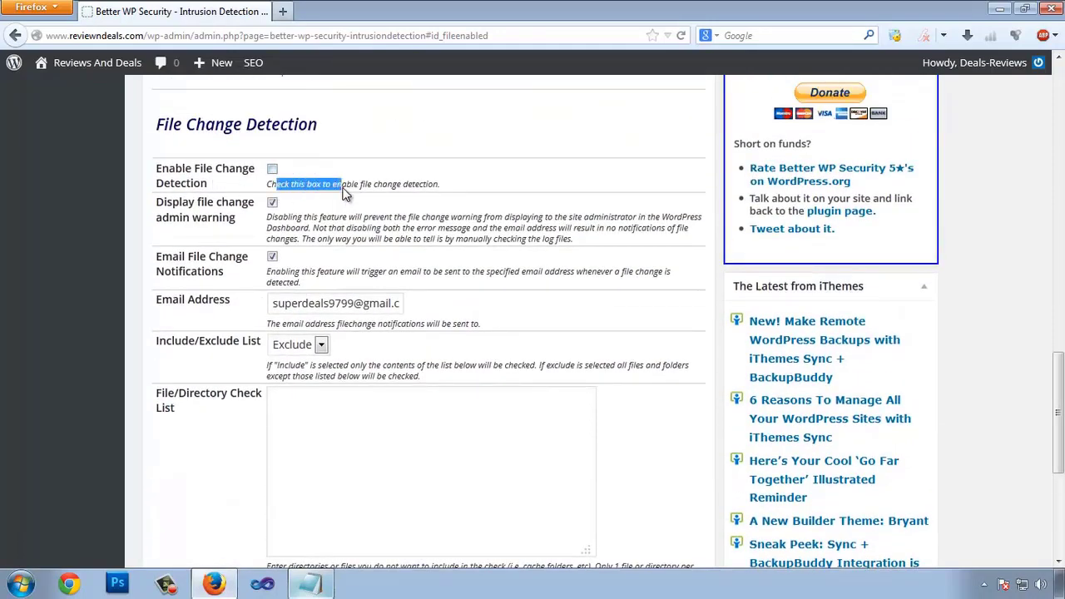
{"action": "left_click", "coordinate": [337, 188]}
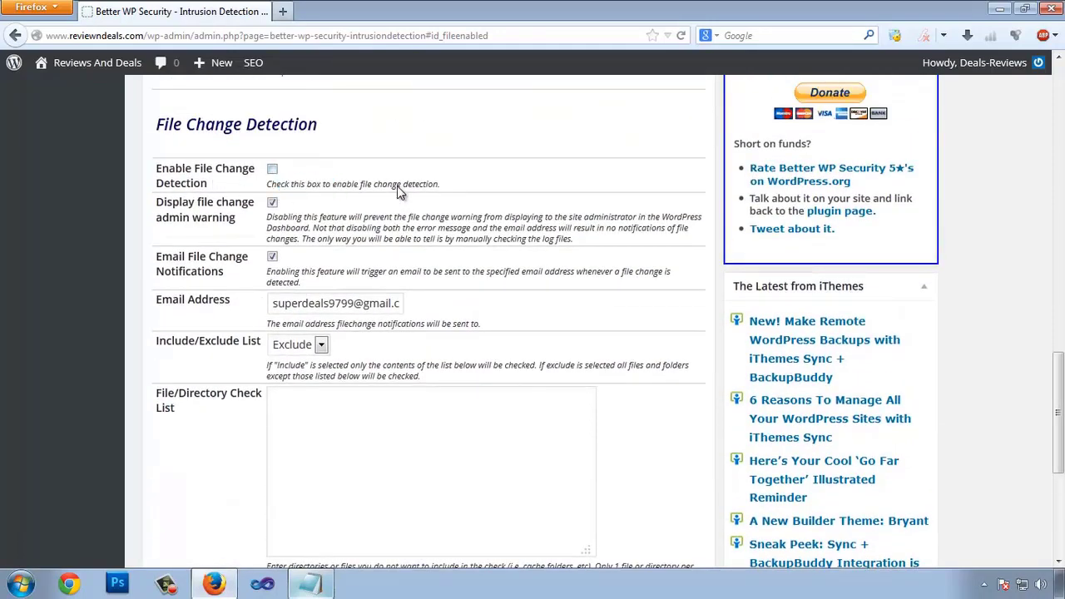
Step: Enable File Change Detection, save the options, and return to the security dashboard
{"action": "left_click", "coordinate": [272, 172]}
{"action": "scroll", "coordinate": [211, 361], "scroll_direction": "down", "scroll_amount": 5}
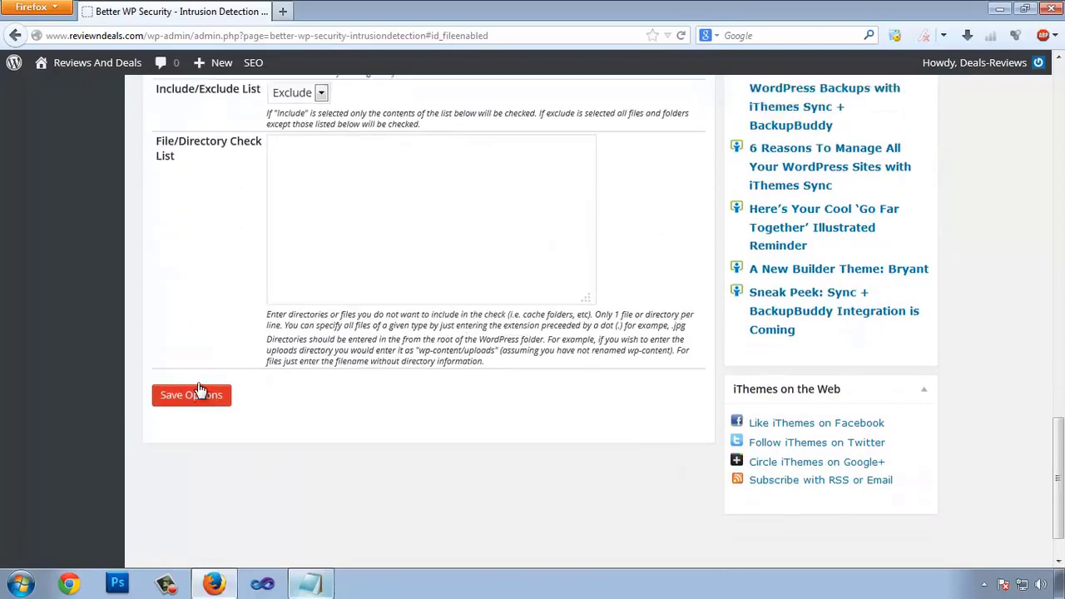
{"action": "scroll", "coordinate": [198, 390], "scroll_direction": "up", "scroll_amount": 5}
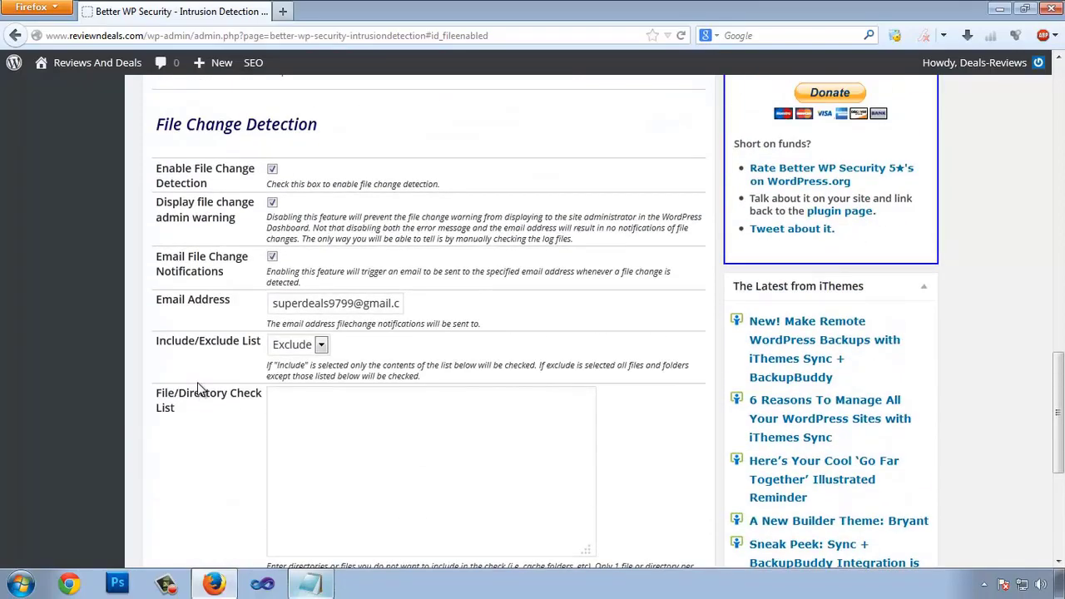
{"action": "scroll", "coordinate": [199, 389], "scroll_direction": "down", "scroll_amount": 5}
{"action": "left_click", "coordinate": [171, 381]}
{"action": "scroll", "coordinate": [83, 379], "scroll_direction": "up", "scroll_amount": 5}
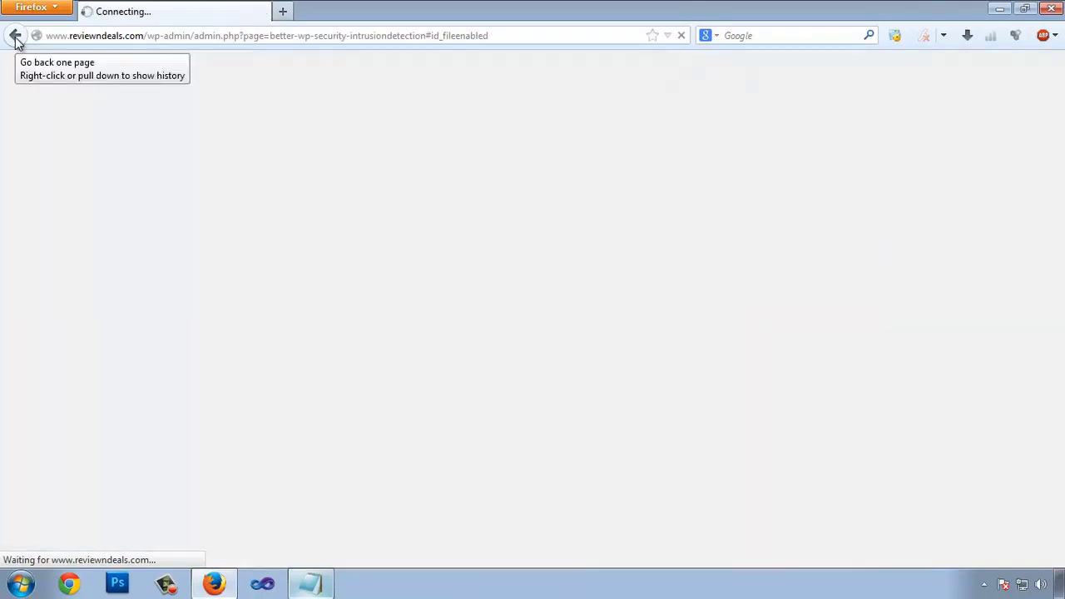
{"action": "left_click", "coordinate": [17, 38]}
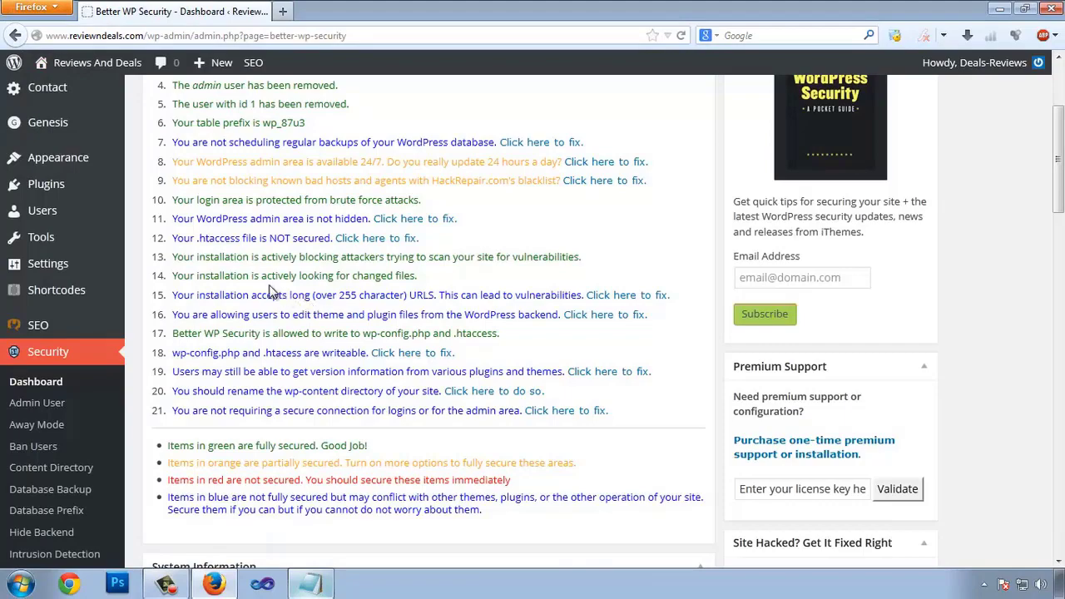
Step: Review the System Status list, highlighting the changed-files status line
{"action": "left_click_drag", "start_coordinate": [185, 283], "coordinate": [372, 285]}
{"action": "left_click", "coordinate": [408, 280]}
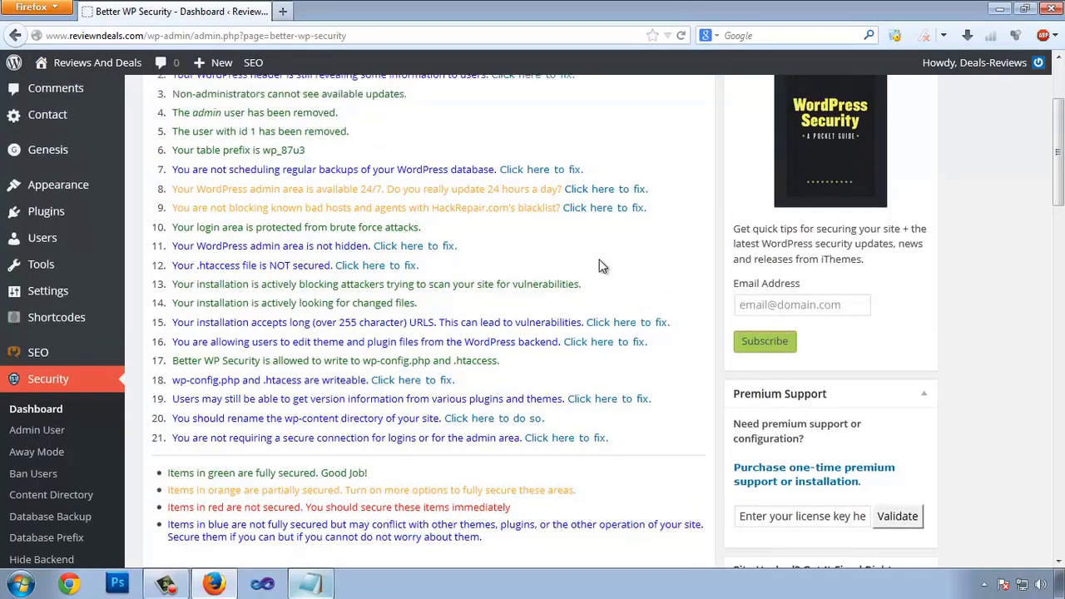
{"action": "scroll", "coordinate": [602, 266], "scroll_direction": "down", "scroll_amount": 15}
{"action": "scroll", "coordinate": [491, 368], "scroll_direction": "up", "scroll_amount": 15}
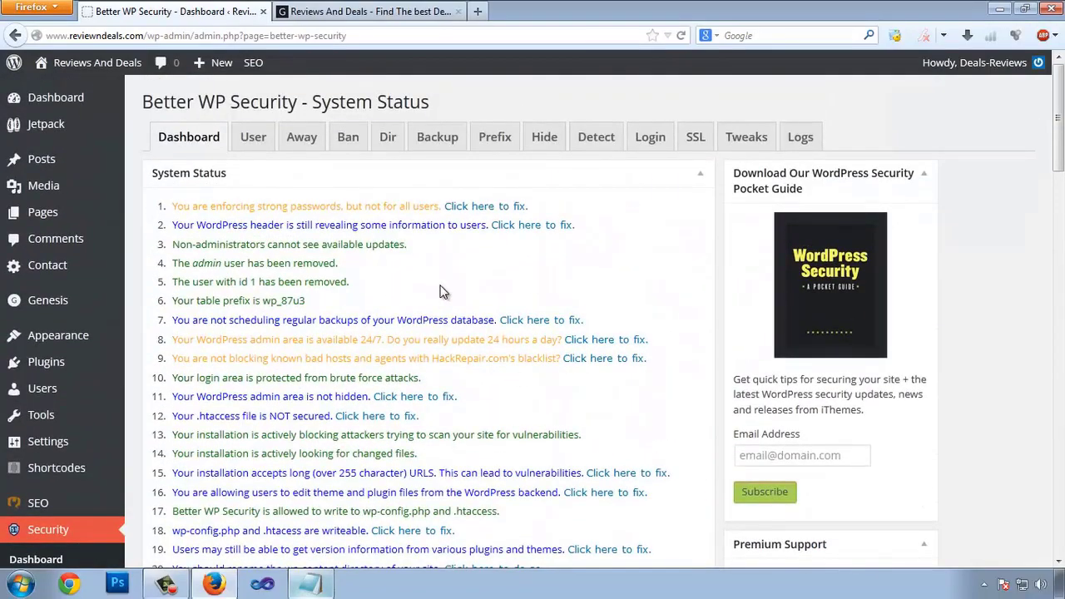
{"action": "left_click_drag", "start_coordinate": [205, 244], "coordinate": [287, 284]}
{"action": "left_click", "coordinate": [397, 287]}
{"action": "scroll", "coordinate": [397, 287], "scroll_direction": "down", "scroll_amount": 4}
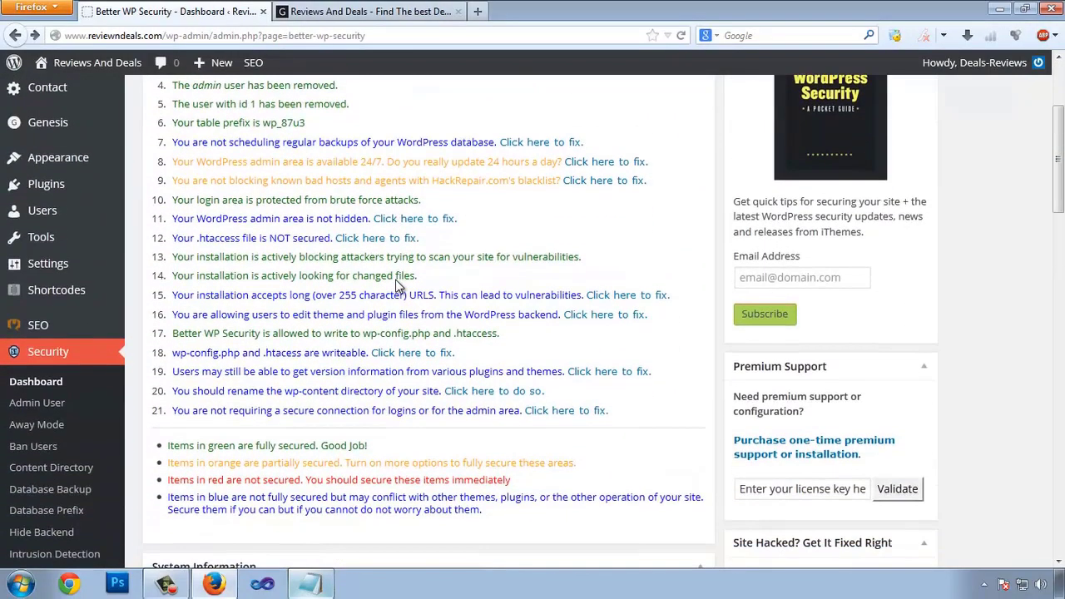
{"action": "scroll", "coordinate": [397, 287], "scroll_direction": "down", "scroll_amount": 3}
{"action": "scroll", "coordinate": [354, 290], "scroll_direction": "up", "scroll_amount": 7}
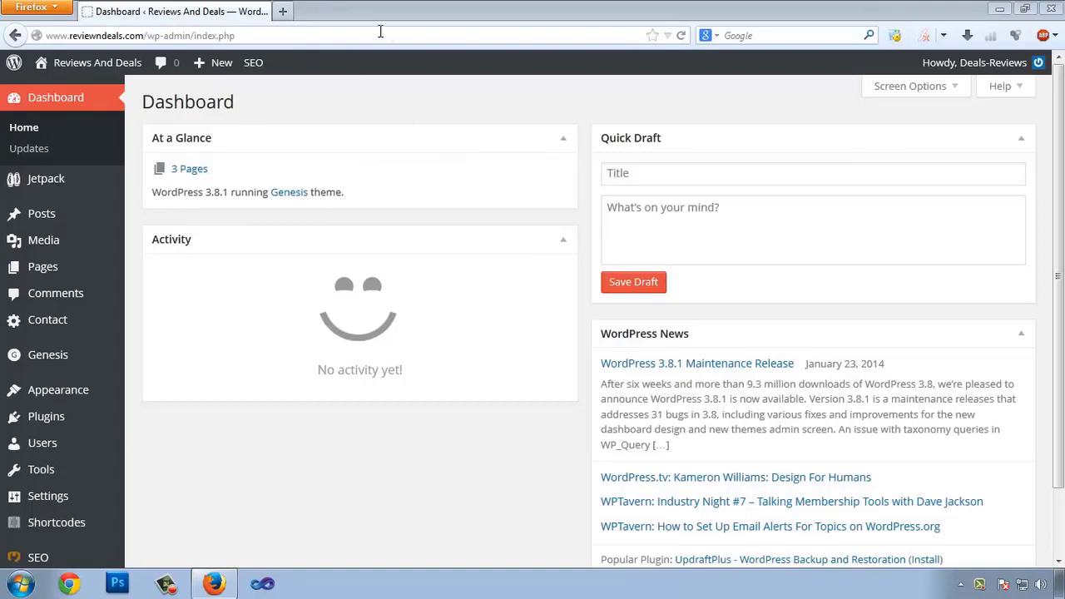
Step: In a new tab, search Google for 'backwpup' and open the wordpress.org BackWPup Free page
{"action": "left_click", "coordinate": [283, 11]}
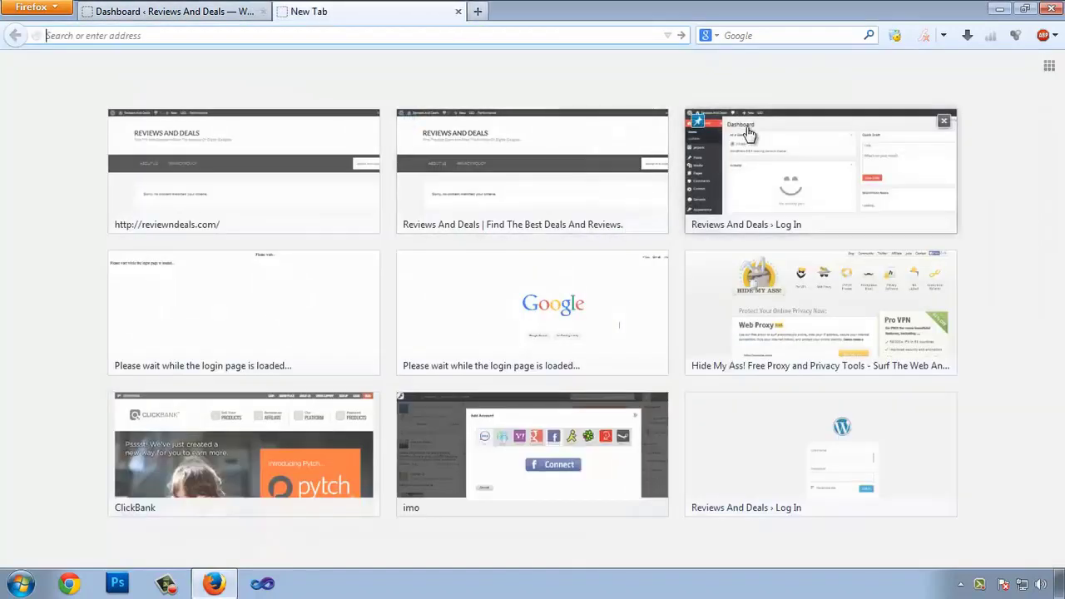
{"action": "left_click", "coordinate": [785, 37]}
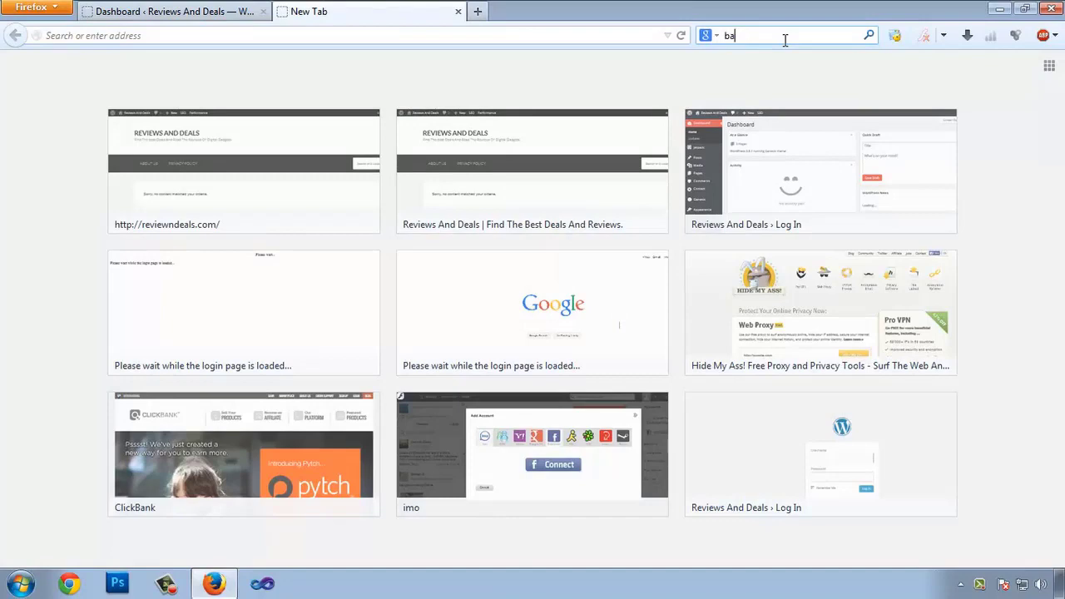
{"action": "type", "text": "backwpup"}
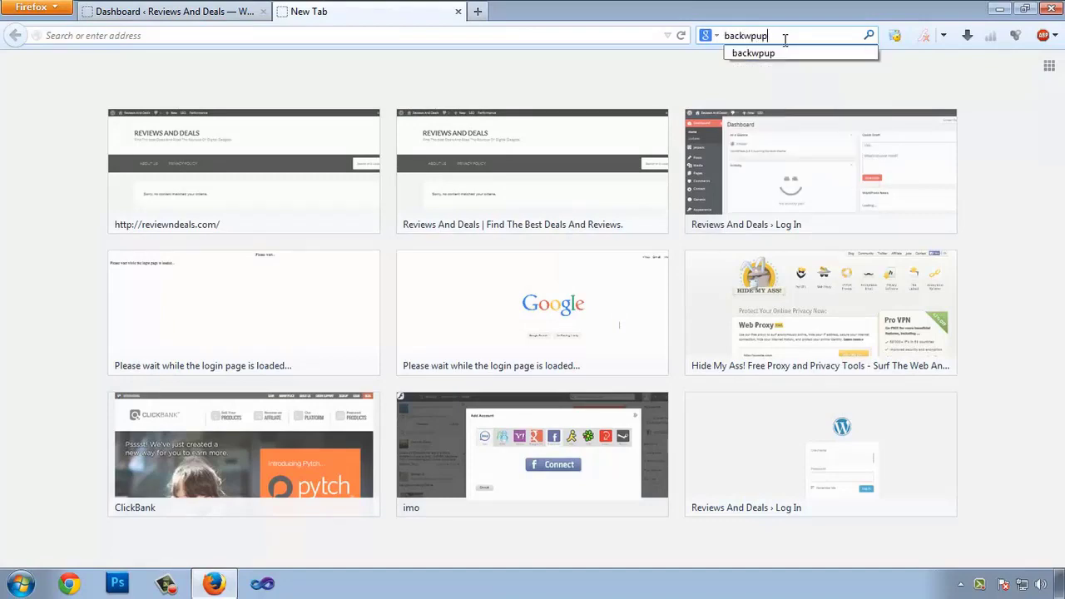
{"action": "key", "text": "Return"}
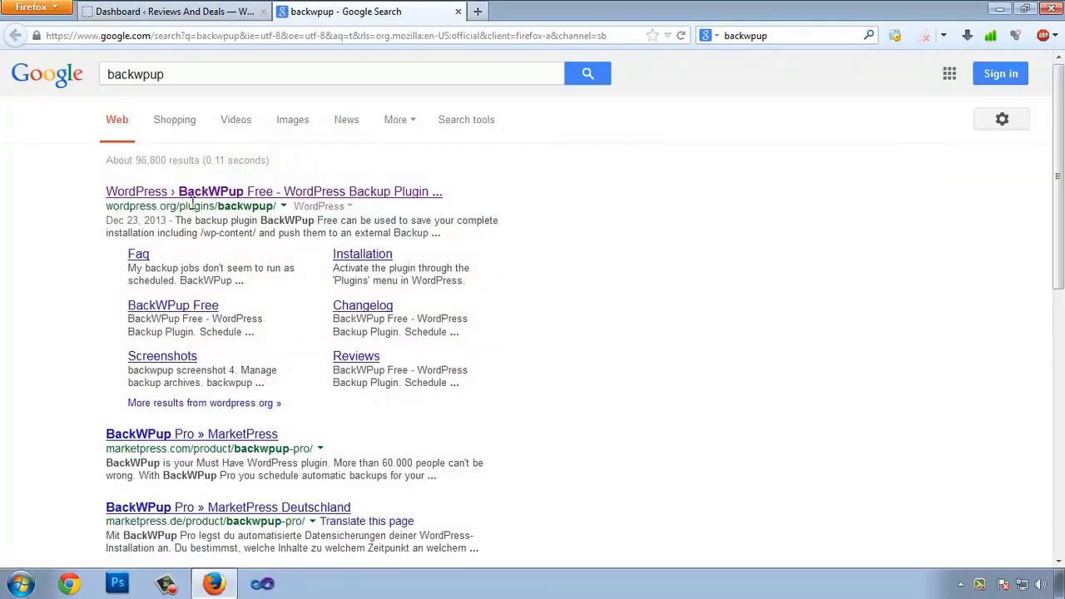
{"action": "left_click", "coordinate": [205, 198]}
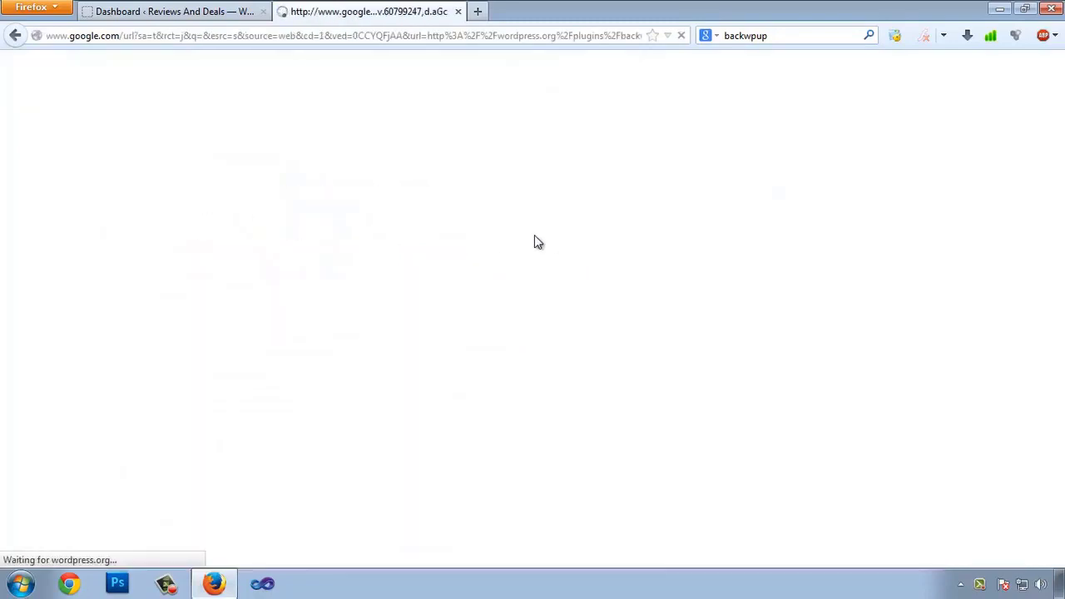
Step: Read the plugin description and select the plugin name 'BackWPup Free'
{"action": "scroll", "coordinate": [472, 332], "scroll_direction": "down", "scroll_amount": 1}
{"action": "scroll", "coordinate": [472, 333], "scroll_direction": "down", "scroll_amount": 3}
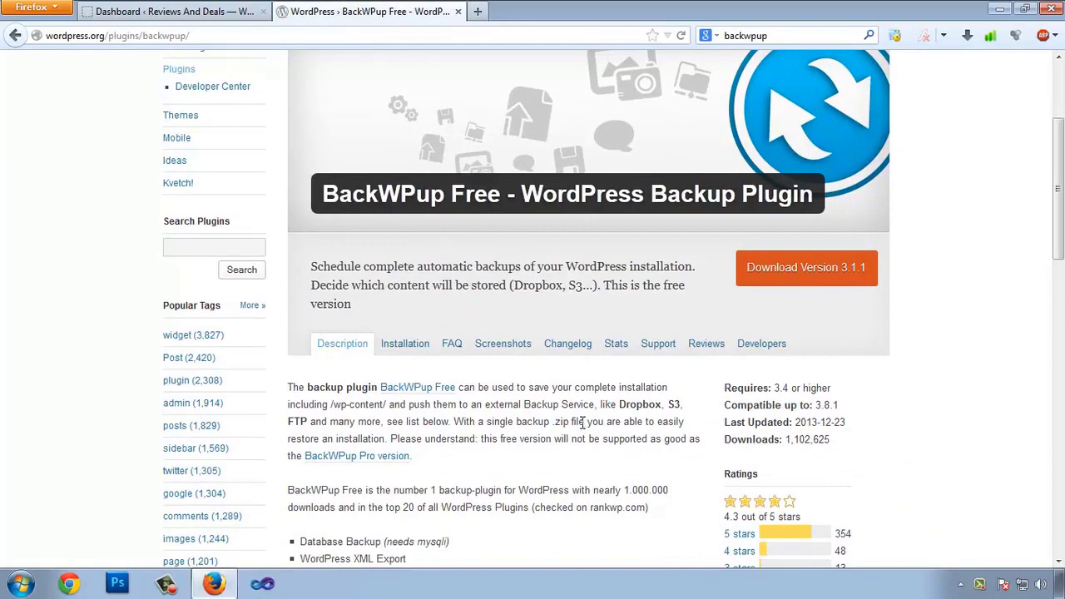
{"action": "scroll", "coordinate": [533, 366], "scroll_direction": "down", "scroll_amount": 2}
{"action": "scroll", "coordinate": [543, 386], "scroll_direction": "down", "scroll_amount": 5}
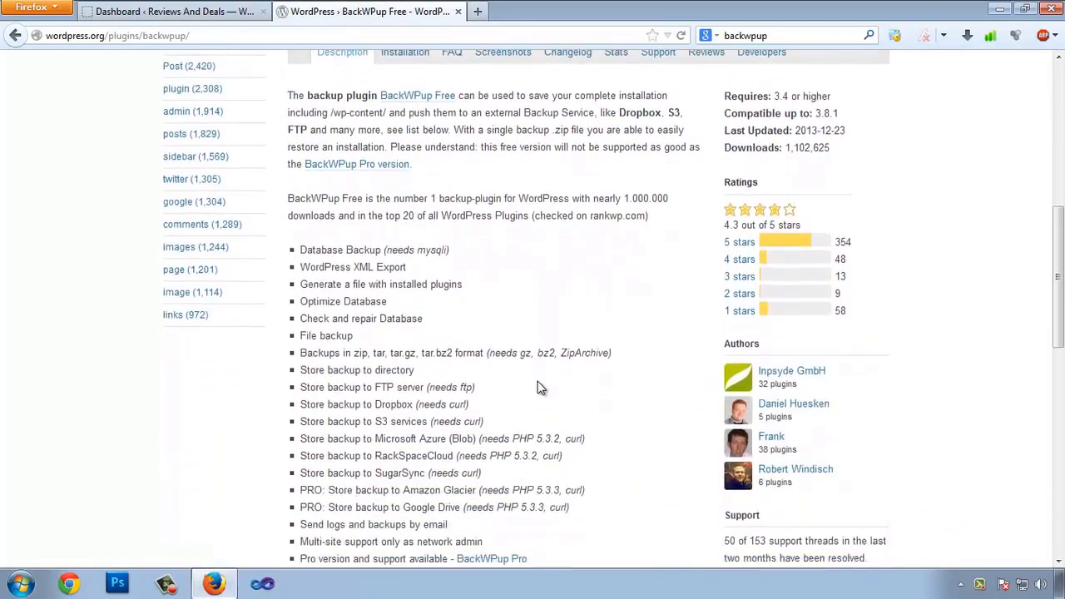
{"action": "scroll", "coordinate": [543, 383], "scroll_direction": "up", "scroll_amount": 8}
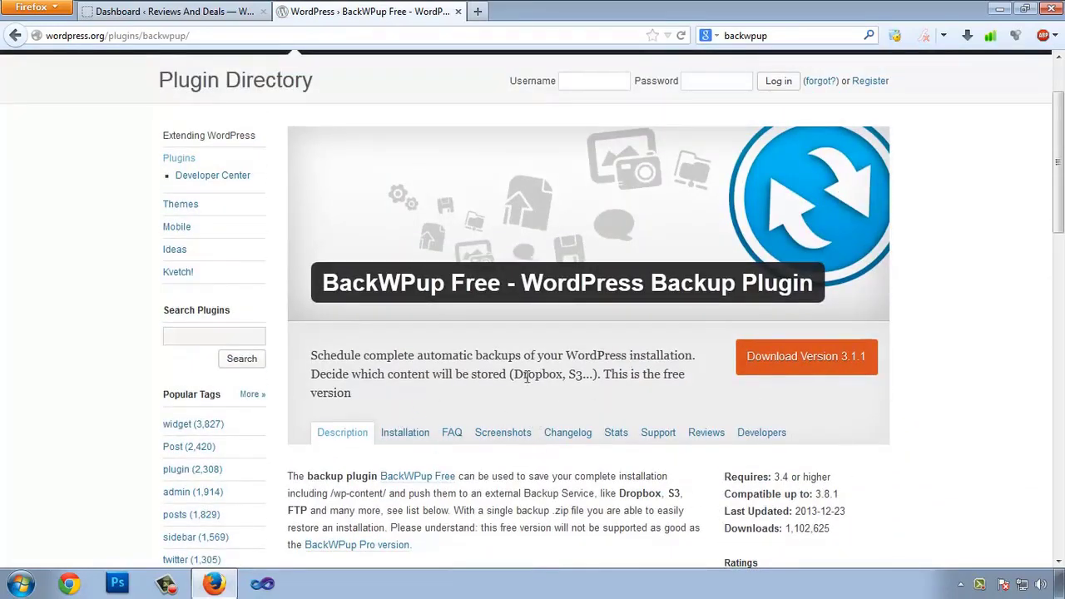
{"action": "left_click_drag", "start_coordinate": [510, 374], "coordinate": [611, 377]}
{"action": "left_click", "coordinate": [555, 378]}
{"action": "left_click_drag", "start_coordinate": [325, 283], "coordinate": [500, 277]}
{"action": "key", "text": "ctrl+c"}
{"action": "scroll", "coordinate": [655, 307], "scroll_direction": "down", "scroll_amount": 5}
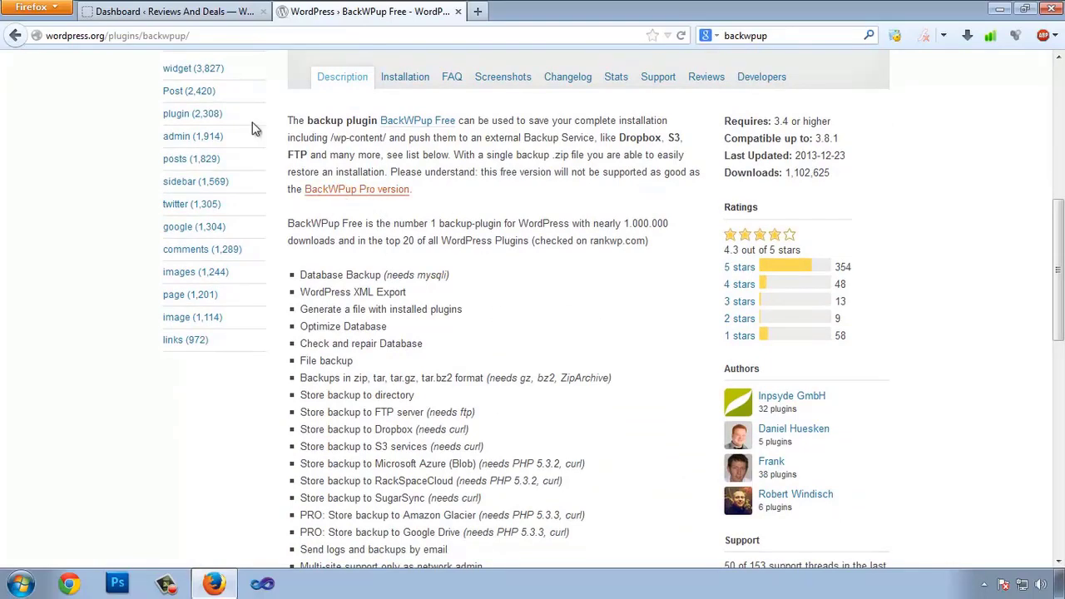
{"action": "scroll", "coordinate": [373, 129], "scroll_direction": "up", "scroll_amount": 4}
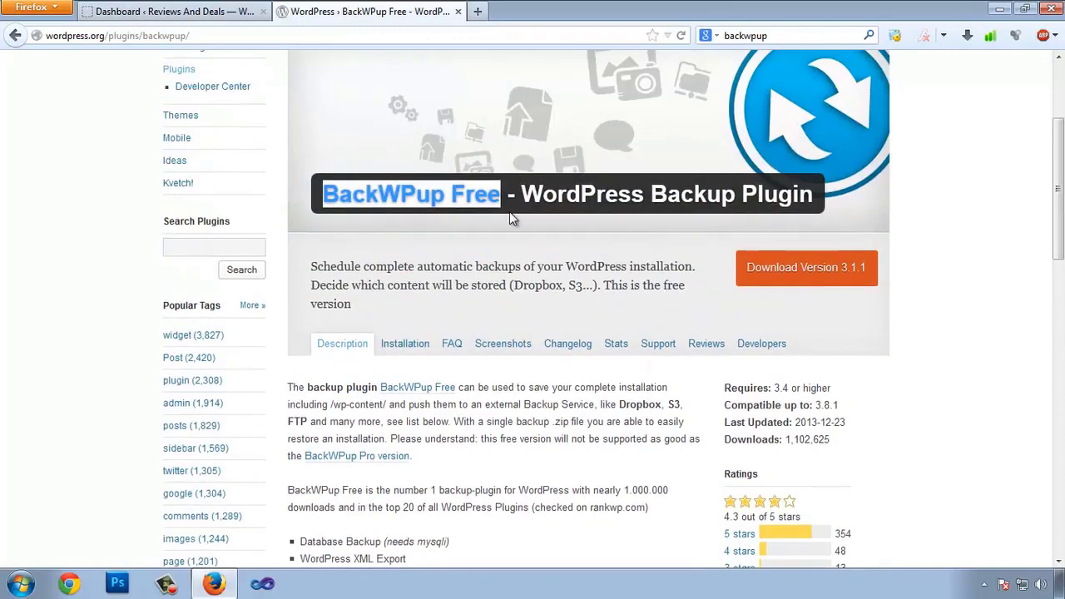
{"action": "left_click_drag", "start_coordinate": [328, 194], "coordinate": [406, 194]}
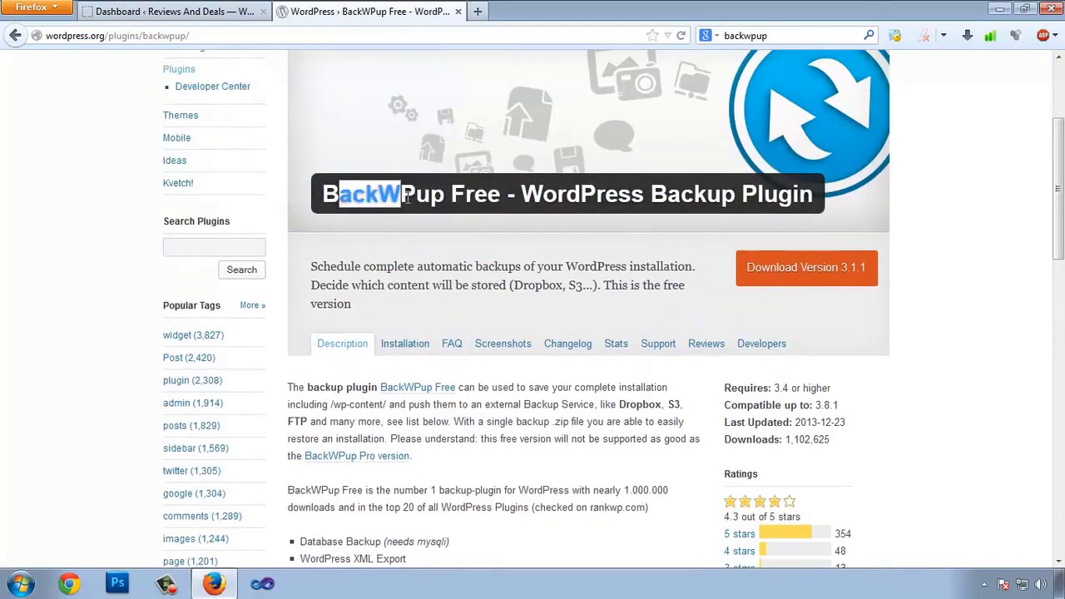
Step: On the site's Add New plugins page, search for the pasted name 'BackWPup Free'
{"action": "left_click", "coordinate": [248, 11]}
{"action": "scroll", "coordinate": [242, 521], "scroll_direction": "down", "scroll_amount": 2}
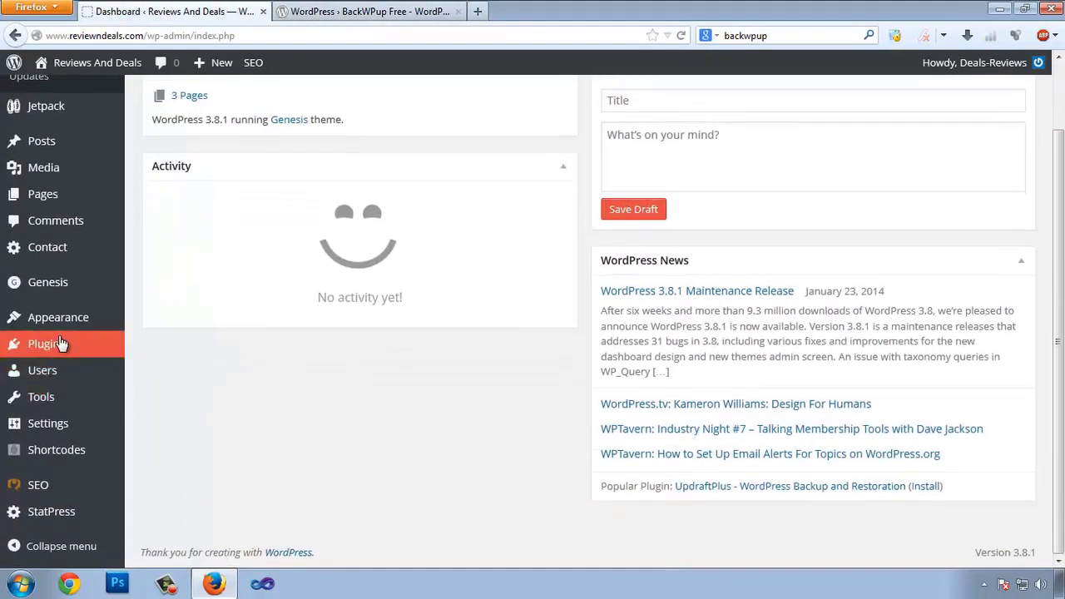
{"action": "mouse_move", "coordinate": [61, 345]}
{"action": "left_click", "coordinate": [170, 370]}
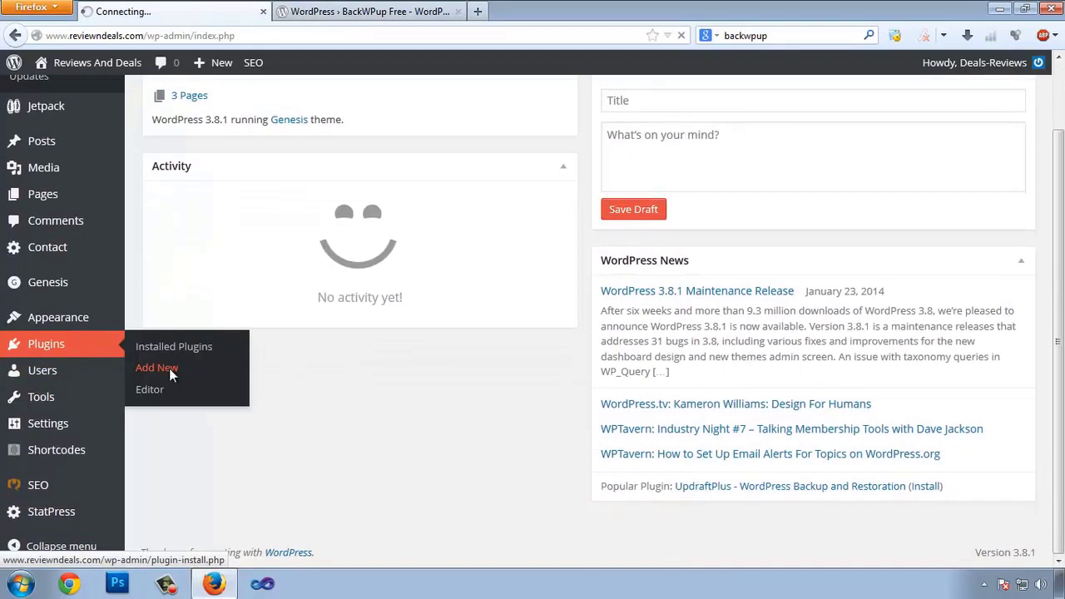
{"action": "key", "text": "ctrl+v"}
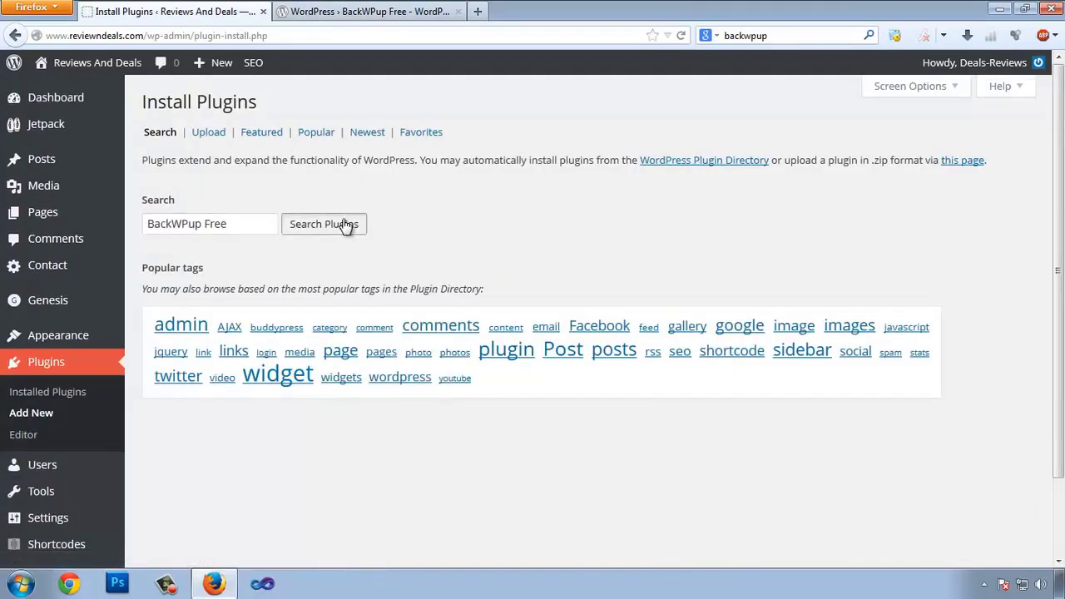
{"action": "left_click", "coordinate": [346, 226]}
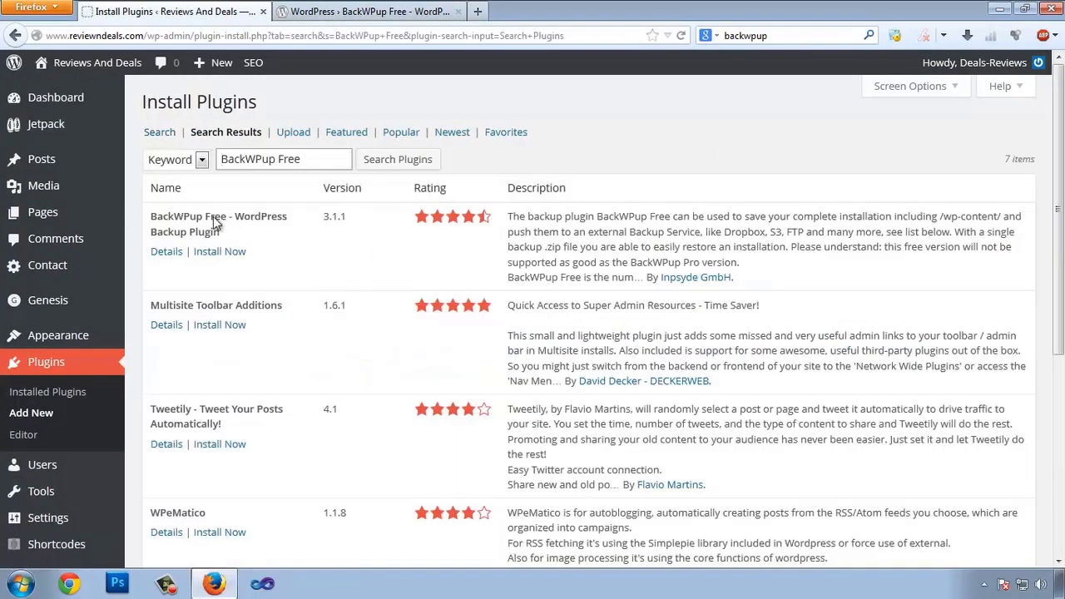
Step: Install and activate BackWPup Free, then close the wordpress.org tab
{"action": "left_click", "coordinate": [218, 251]}
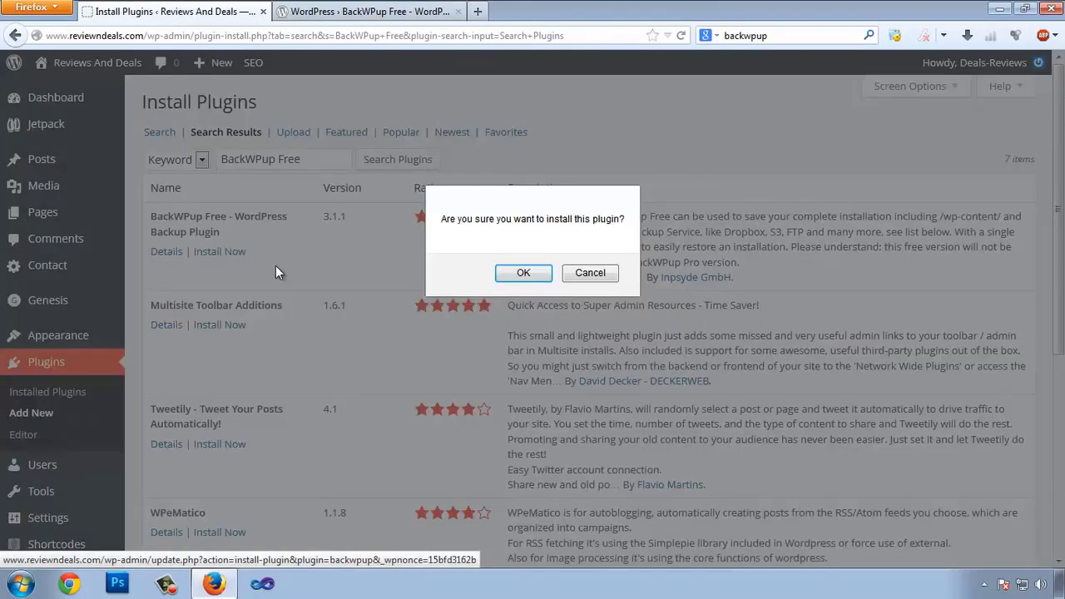
{"action": "left_click", "coordinate": [521, 275]}
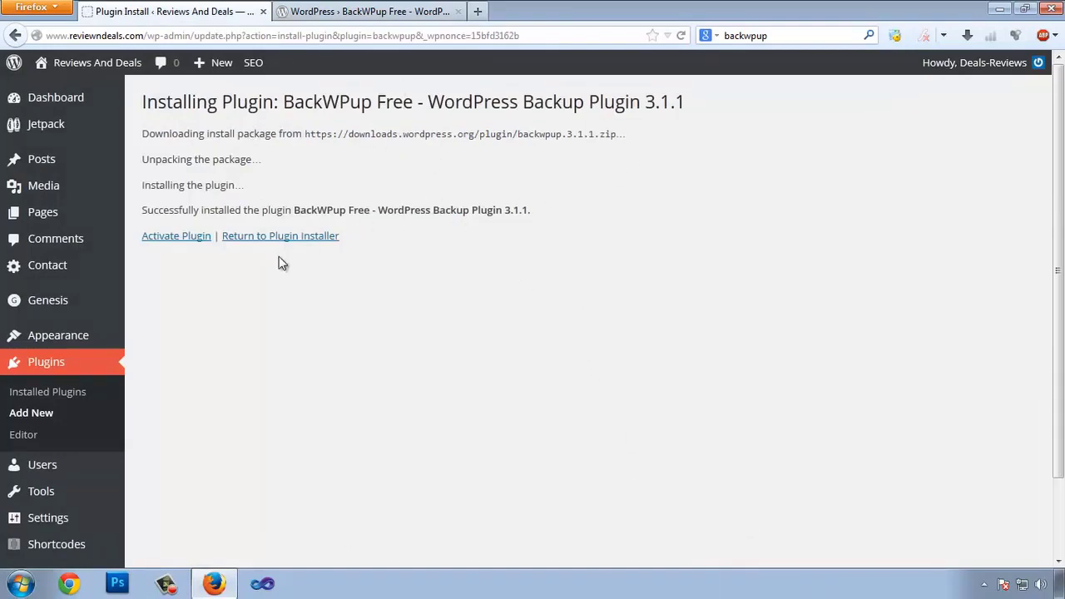
{"action": "left_click", "coordinate": [173, 239]}
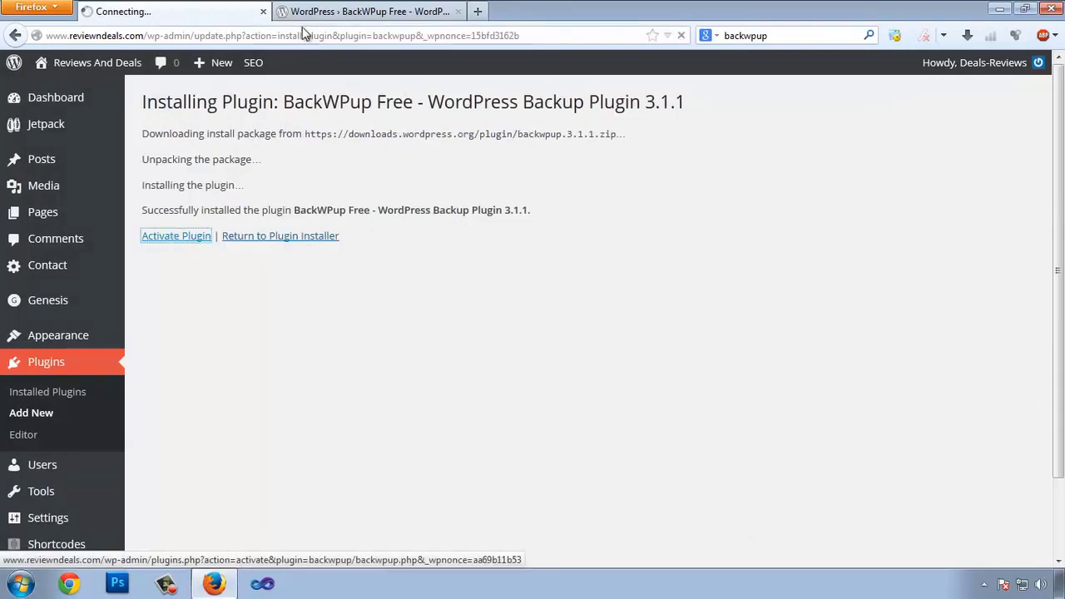
{"action": "left_click", "coordinate": [403, 13]}
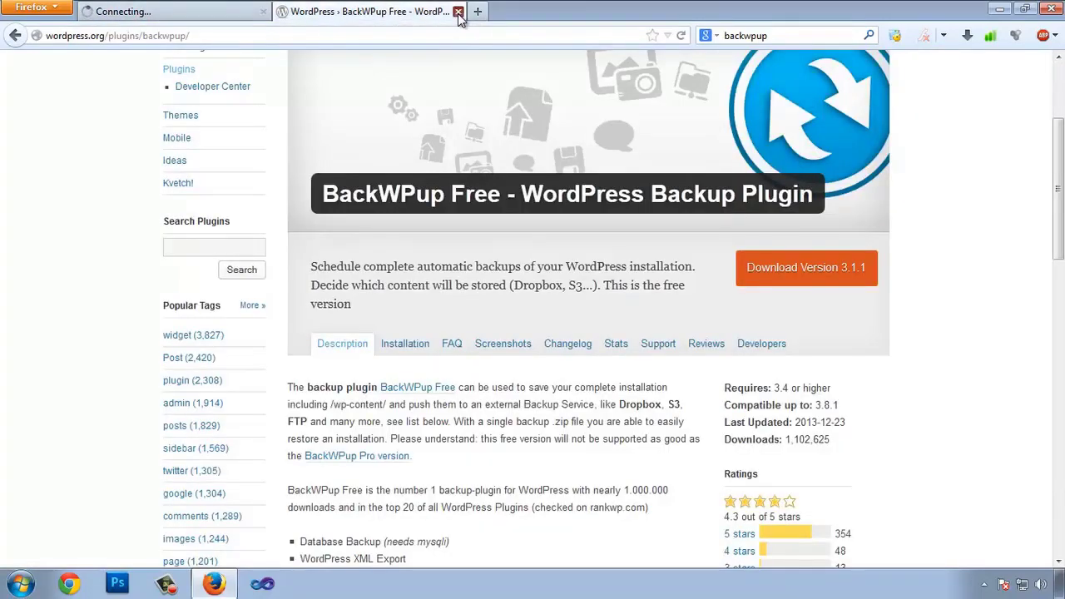
{"action": "left_click", "coordinate": [457, 12]}
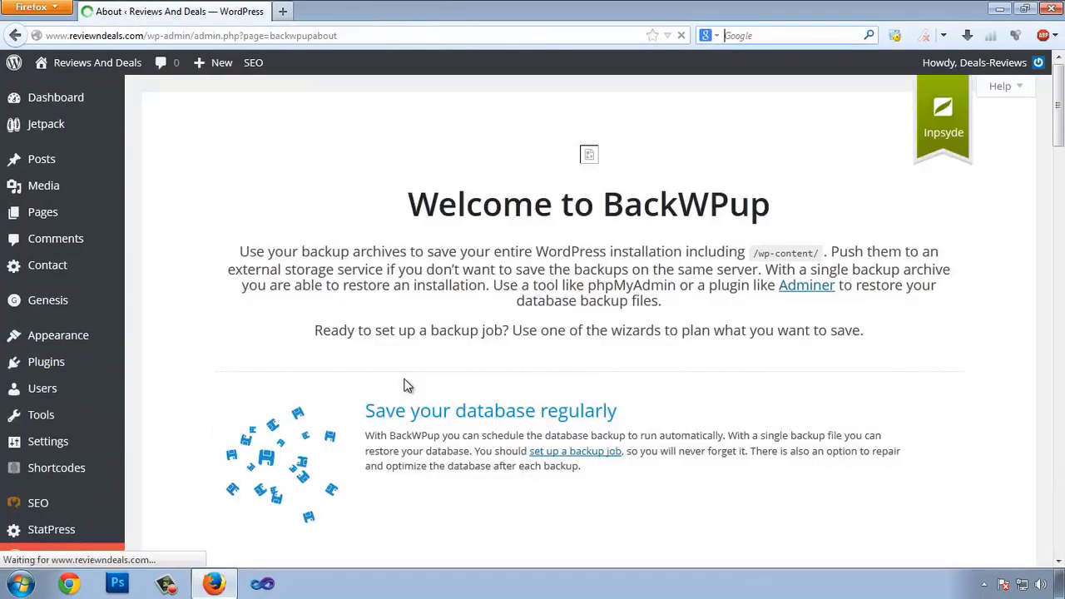
Step: Scroll through the Welcome to BackWPup page and Free/Pro table, then open BackWPup Dashboard
{"action": "scroll", "coordinate": [740, 363], "scroll_direction": "down", "scroll_amount": 2}
{"action": "scroll", "coordinate": [740, 364], "scroll_direction": "down", "scroll_amount": 4}
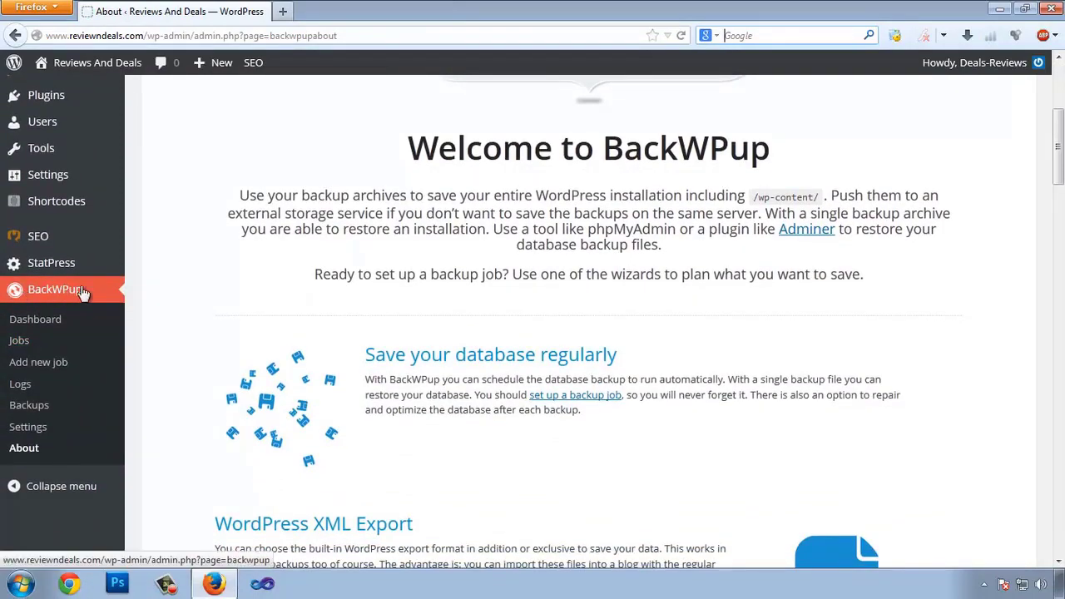
{"action": "scroll", "coordinate": [442, 310], "scroll_direction": "down", "scroll_amount": 10}
{"action": "scroll", "coordinate": [446, 308], "scroll_direction": "down", "scroll_amount": 12}
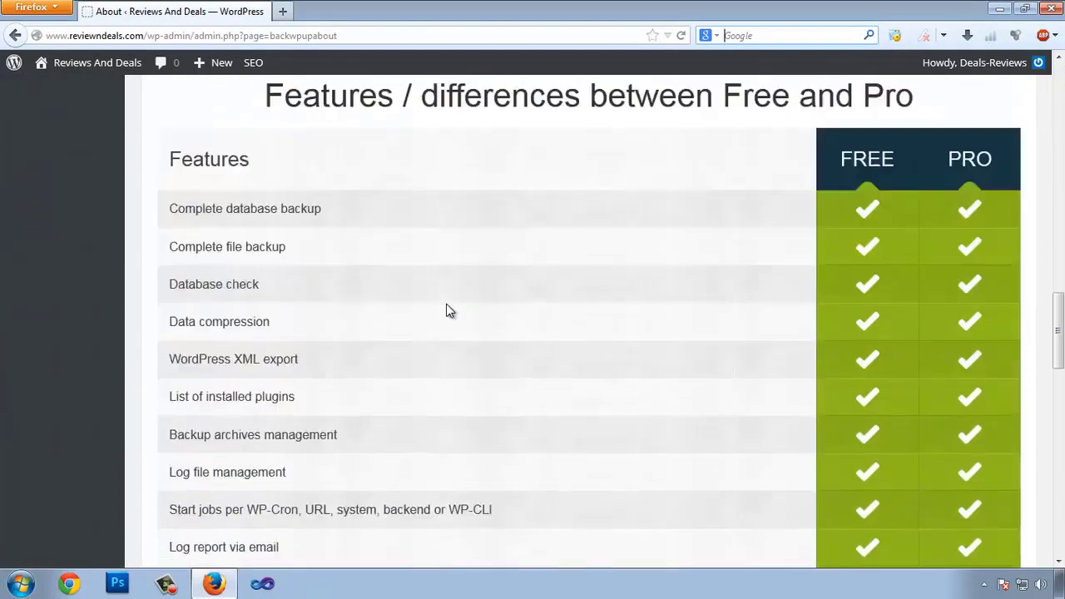
{"action": "scroll", "coordinate": [457, 313], "scroll_direction": "up", "scroll_amount": 6}
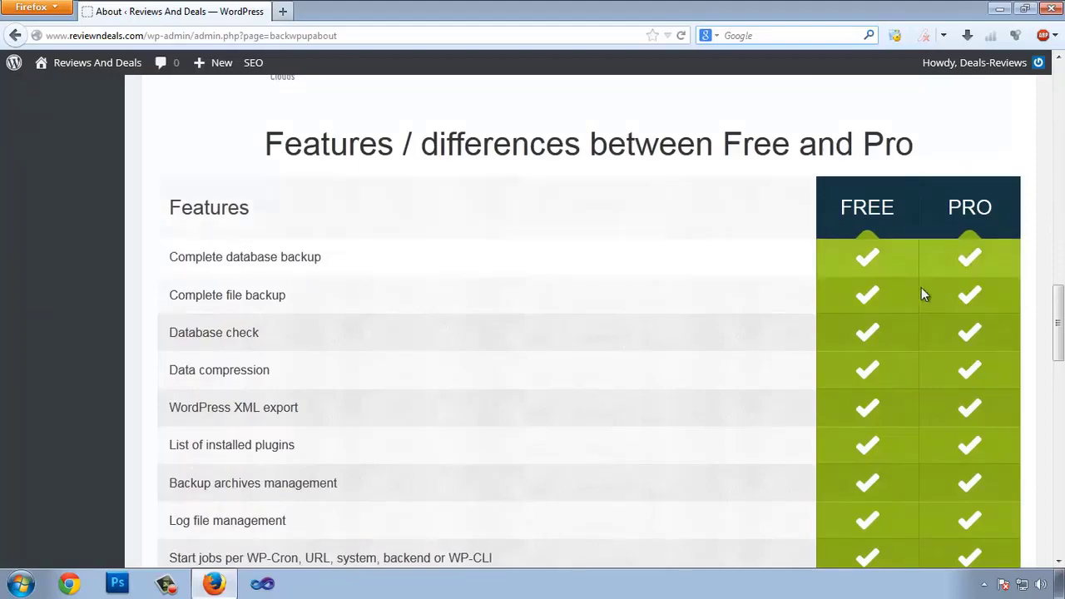
{"action": "scroll", "coordinate": [802, 267], "scroll_direction": "down", "scroll_amount": 20}
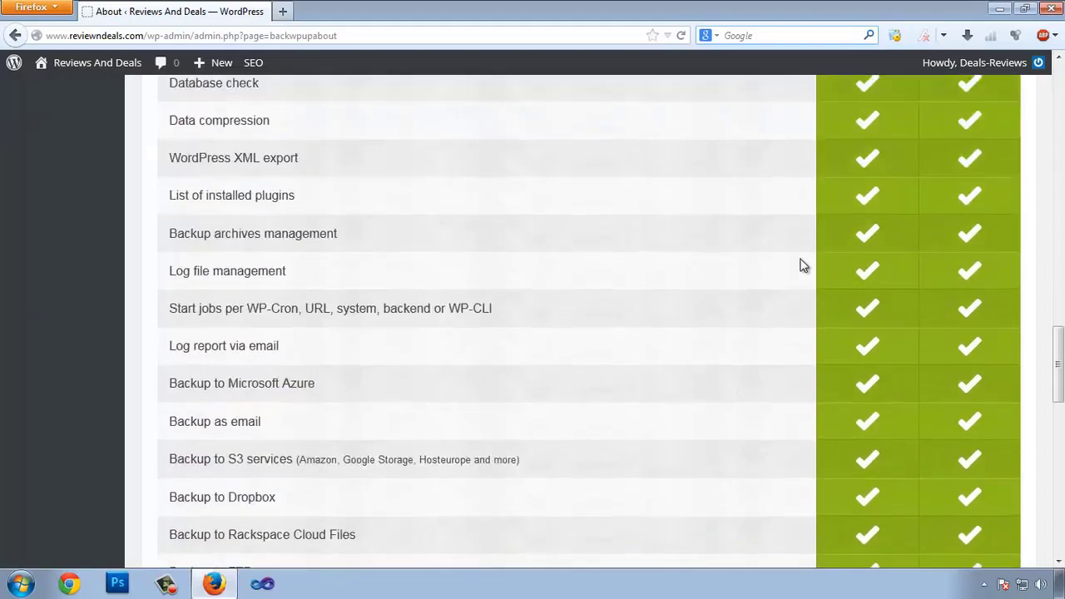
{"action": "scroll", "coordinate": [887, 383], "scroll_direction": "up", "scroll_amount": 4}
{"action": "scroll", "coordinate": [886, 379], "scroll_direction": "up", "scroll_amount": 4}
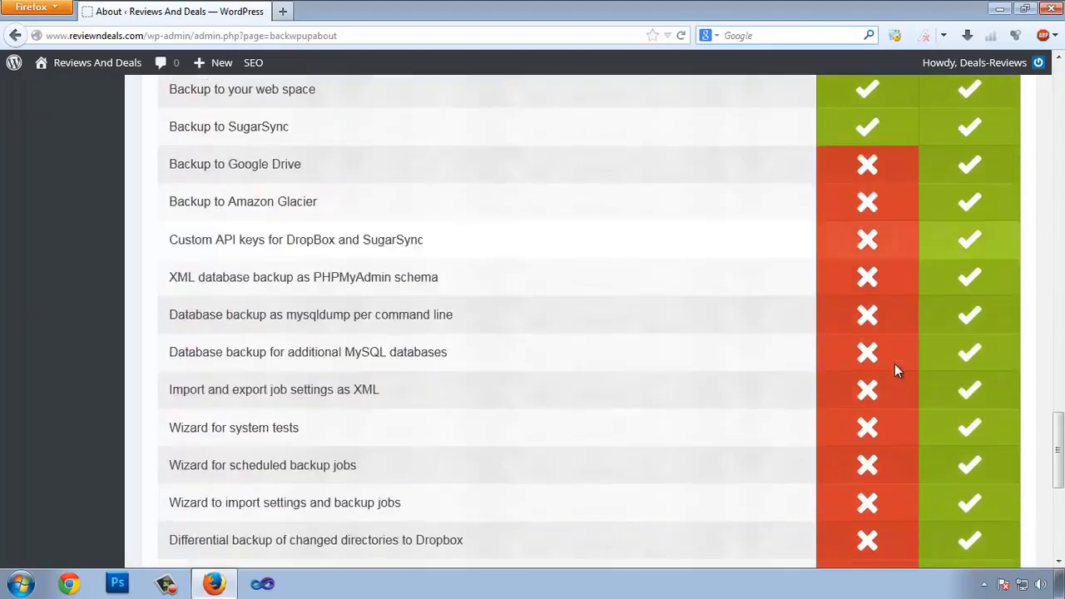
{"action": "scroll", "coordinate": [895, 367], "scroll_direction": "down", "scroll_amount": 8}
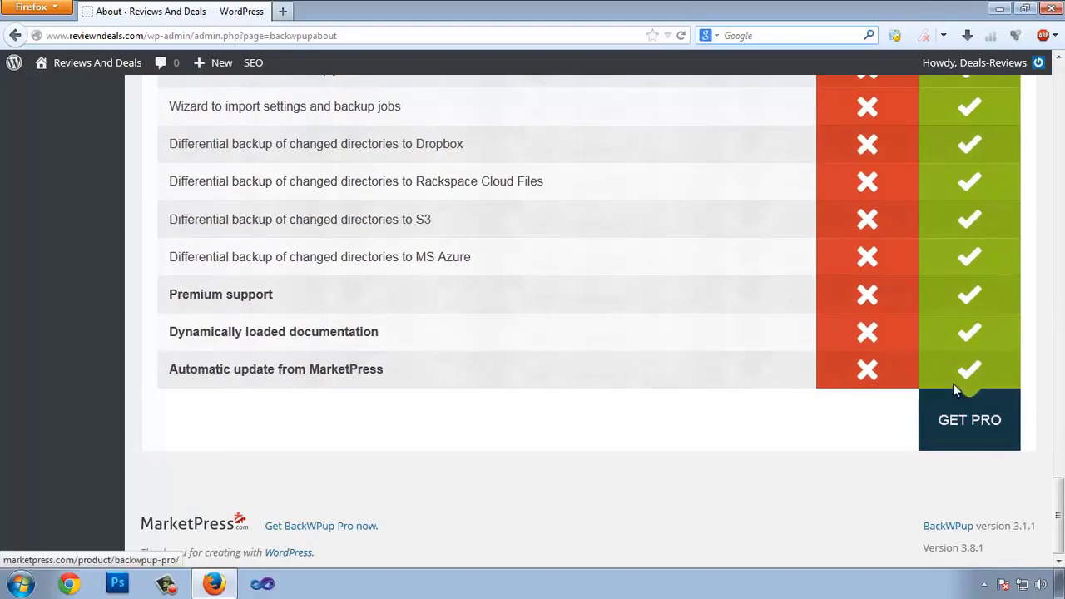
{"action": "scroll", "coordinate": [368, 439], "scroll_direction": "up", "scroll_amount": 5}
{"action": "scroll", "coordinate": [374, 432], "scroll_direction": "up", "scroll_amount": 15}
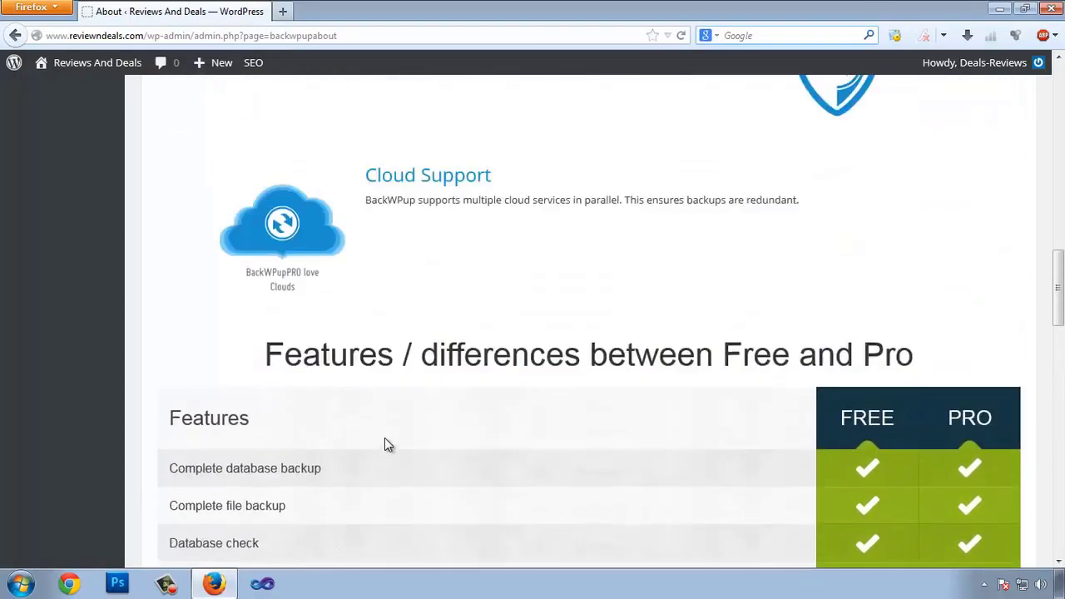
{"action": "scroll", "coordinate": [169, 307], "scroll_direction": "down", "scroll_amount": 3}
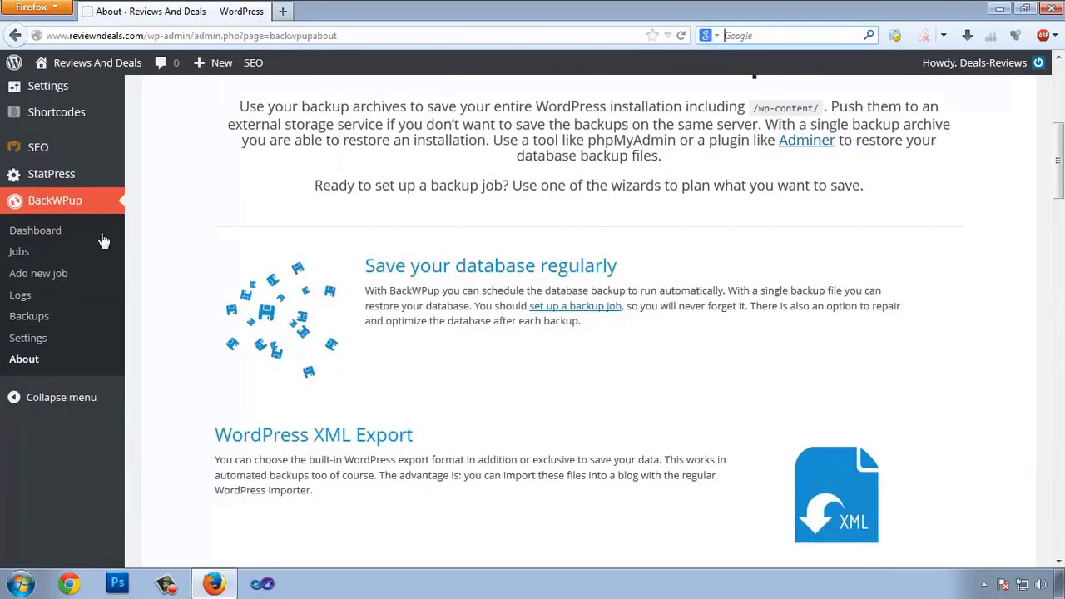
{"action": "left_click", "coordinate": [51, 234]}
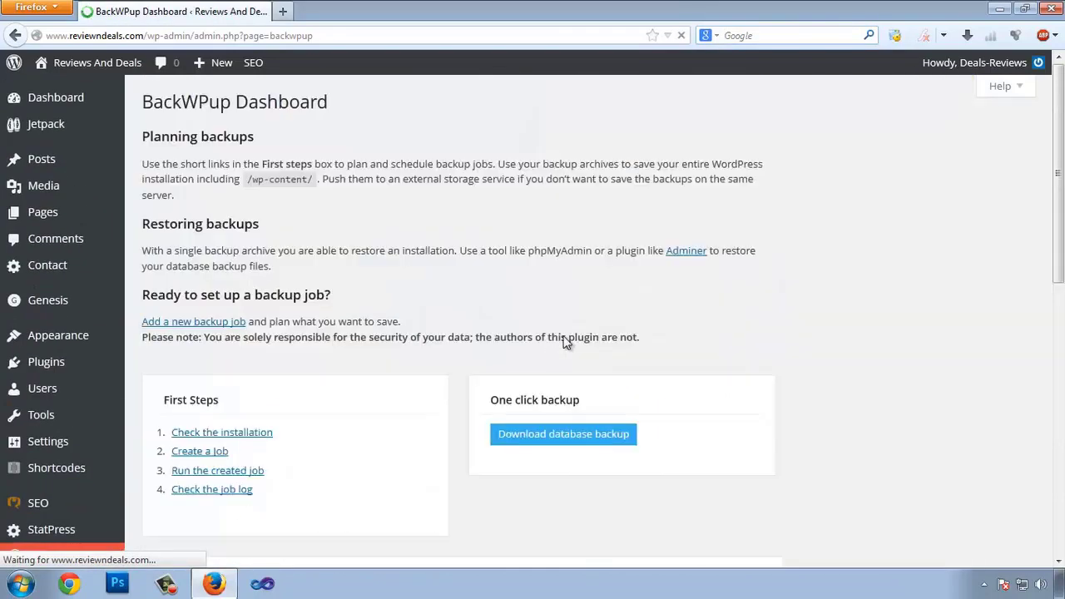
Step: Scroll through the First Steps and database backup panels, then open BackWPup Jobs
{"action": "scroll", "coordinate": [473, 317], "scroll_direction": "down", "scroll_amount": 5}
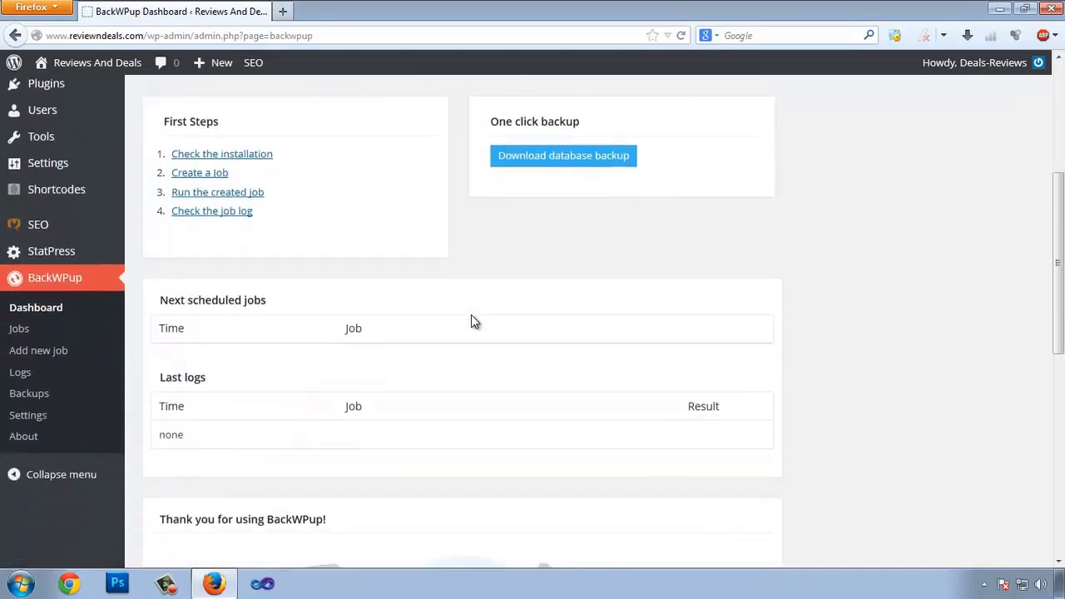
{"action": "scroll", "coordinate": [471, 322], "scroll_direction": "down", "scroll_amount": 3}
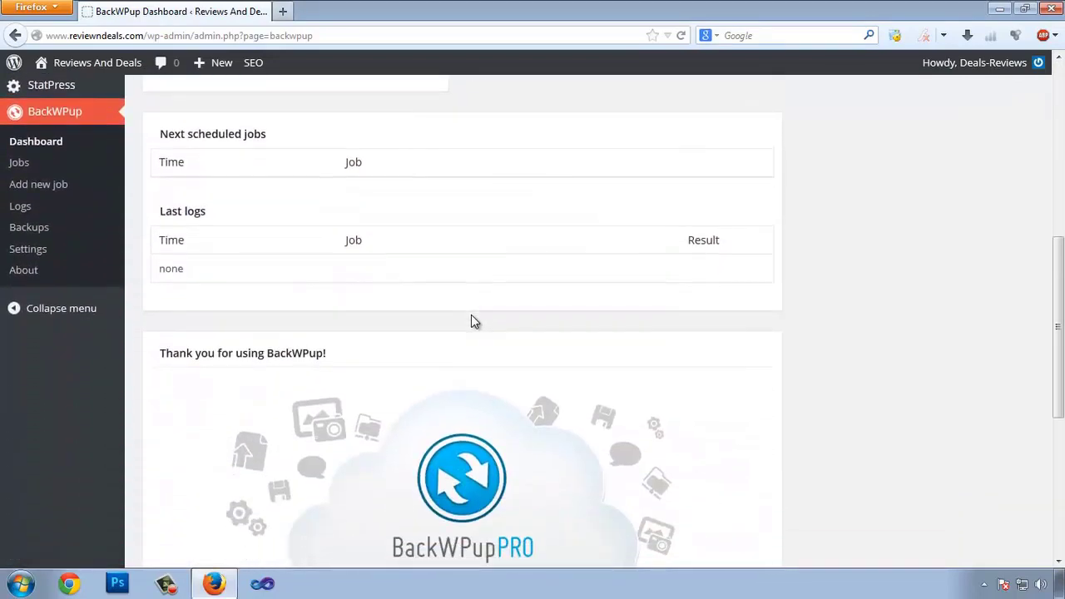
{"action": "scroll", "coordinate": [471, 316], "scroll_direction": "up", "scroll_amount": 2}
{"action": "scroll", "coordinate": [472, 320], "scroll_direction": "down", "scroll_amount": 8}
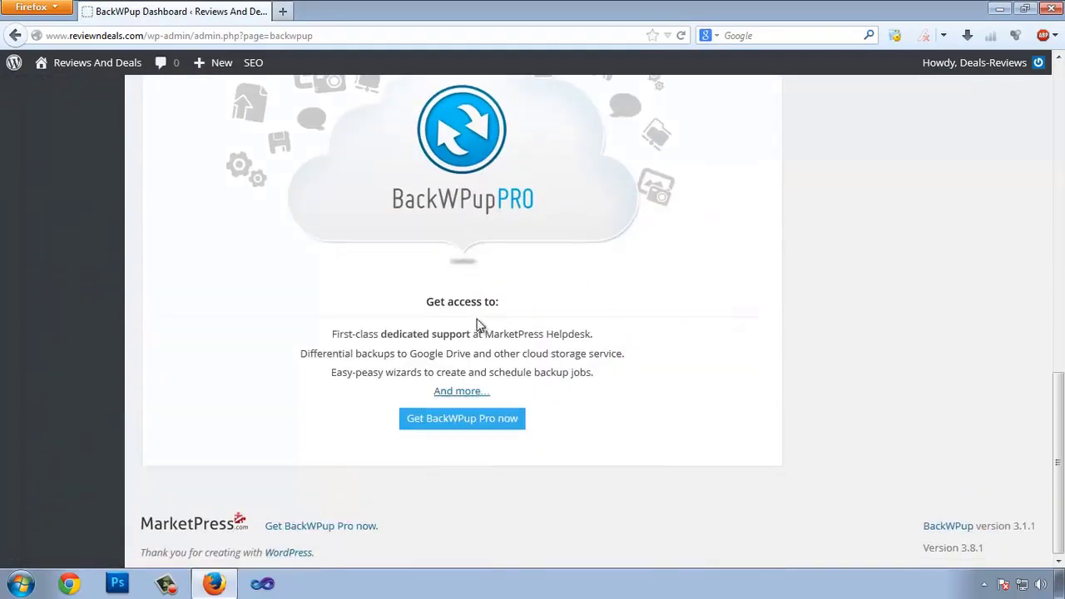
{"action": "scroll", "coordinate": [867, 402], "scroll_direction": "up", "scroll_amount": 14}
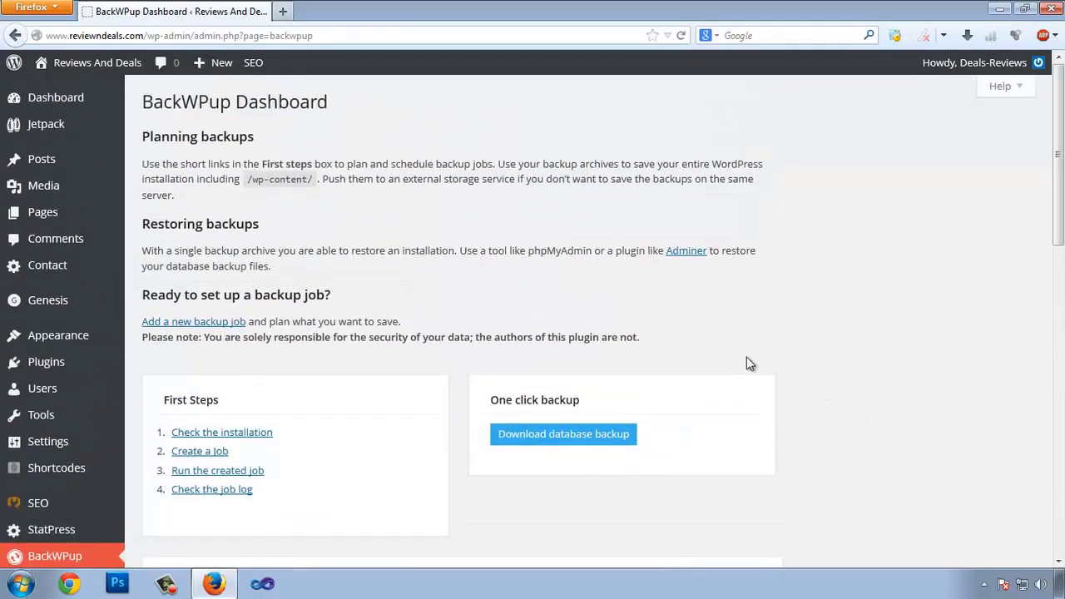
{"action": "scroll", "coordinate": [419, 308], "scroll_direction": "down", "scroll_amount": 2}
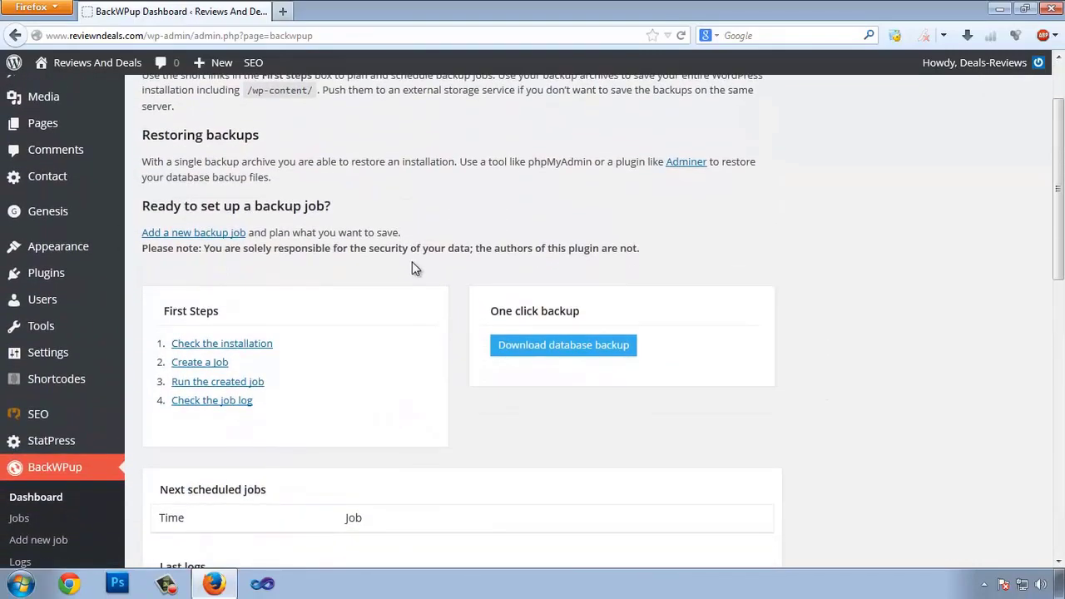
{"action": "scroll", "coordinate": [573, 268], "scroll_direction": "down", "scroll_amount": 8}
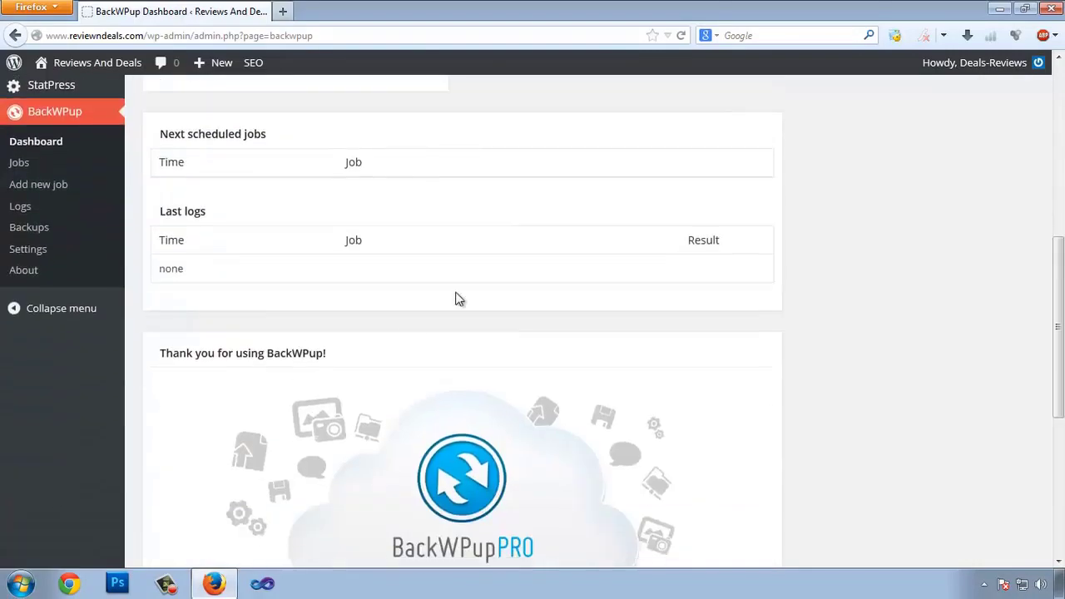
{"action": "left_click", "coordinate": [19, 164]}
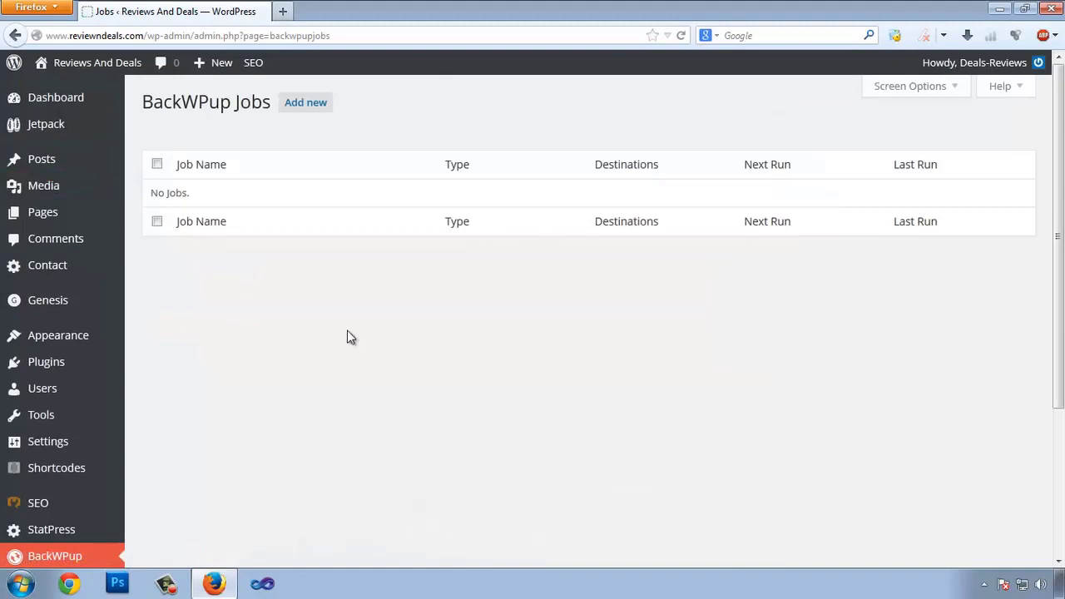
Step: Create a new BackWPup job named 'Backup'
{"action": "left_click", "coordinate": [293, 107]}
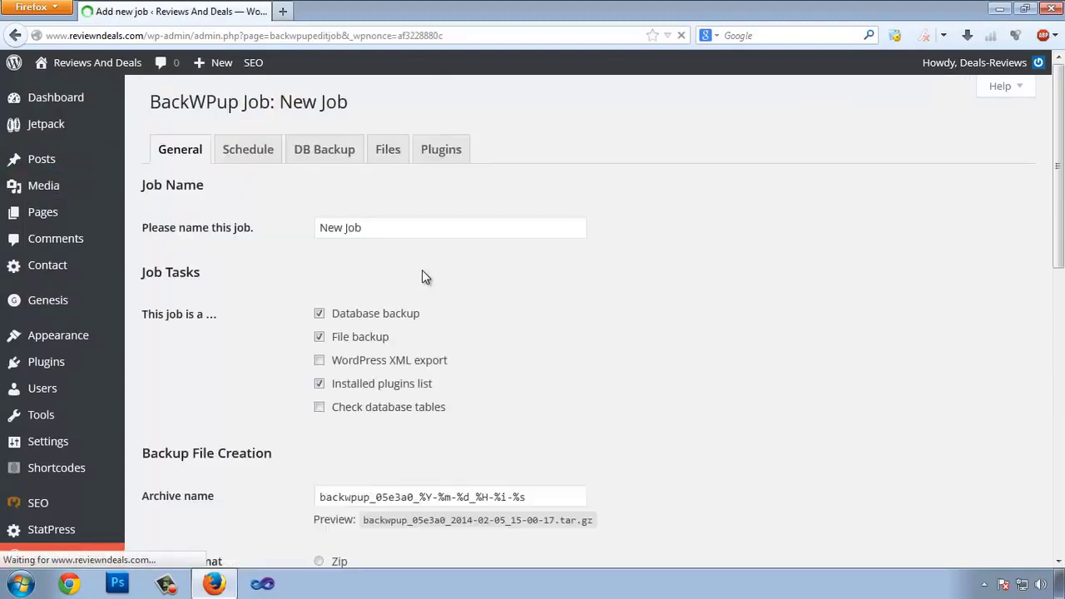
{"action": "triple_click", "coordinate": [376, 228]}
{"action": "key", "text": "BackSpace"}
{"action": "type", "text": "Ba"}
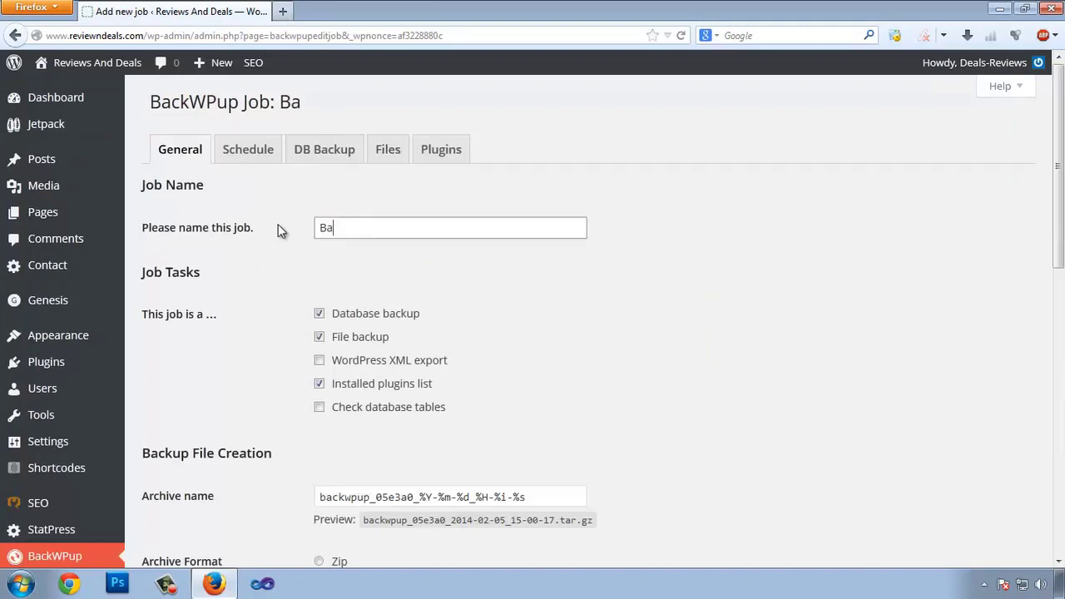
{"action": "type", "text": "ckup"}
Step: Review the job's archive name date-format placeholders and archive settings
{"action": "scroll", "coordinate": [421, 219], "scroll_direction": "down", "scroll_amount": 1}
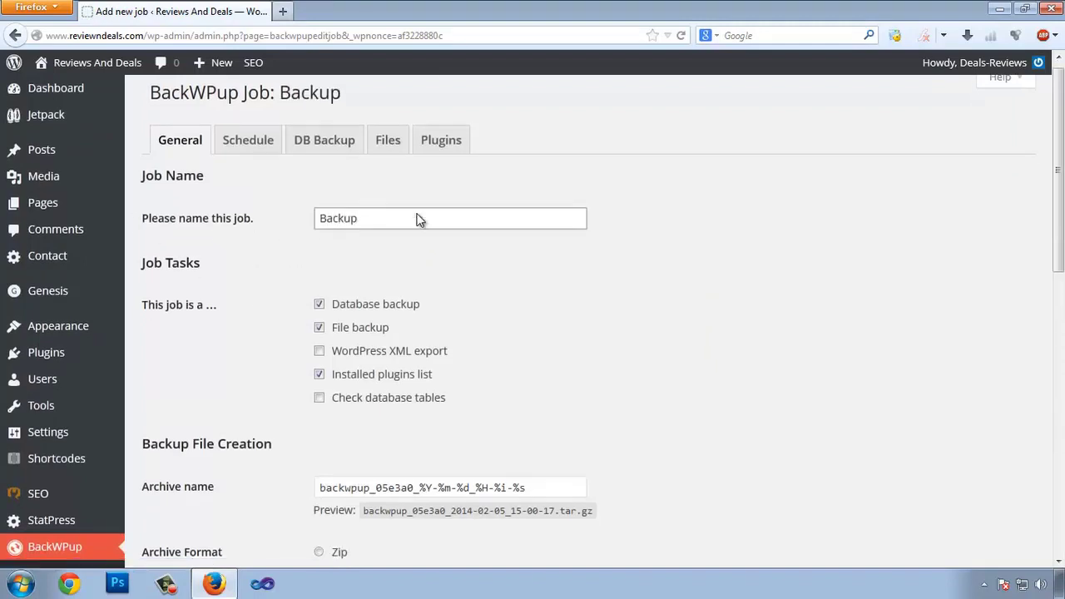
{"action": "scroll", "coordinate": [420, 219], "scroll_direction": "down", "scroll_amount": 2}
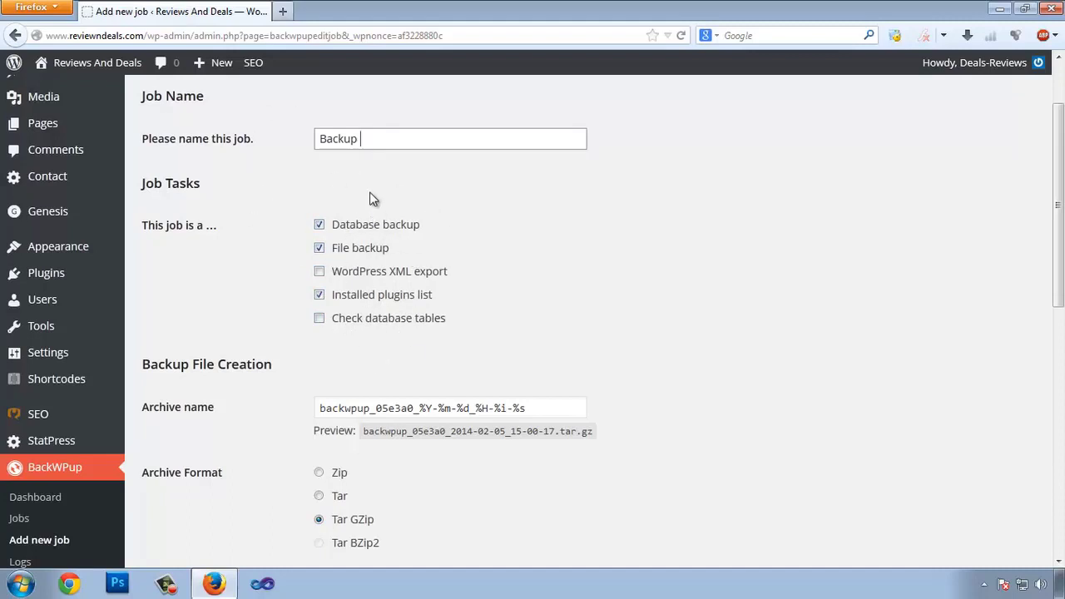
{"action": "scroll", "coordinate": [395, 341], "scroll_direction": "down", "scroll_amount": 2}
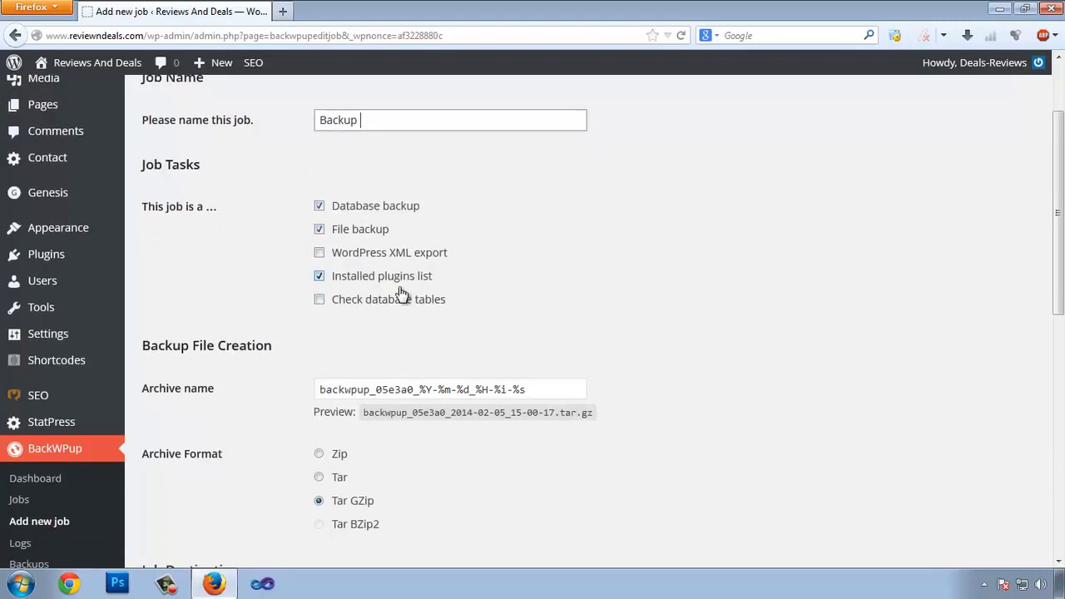
{"action": "left_click", "coordinate": [535, 321]}
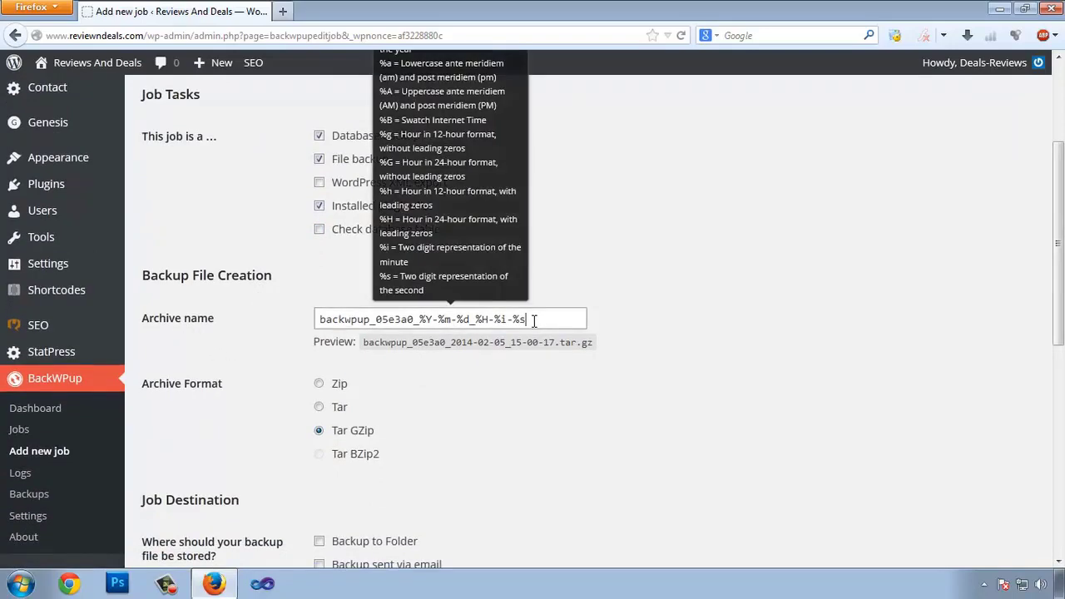
{"action": "scroll", "coordinate": [508, 367], "scroll_direction": "up", "scroll_amount": 2}
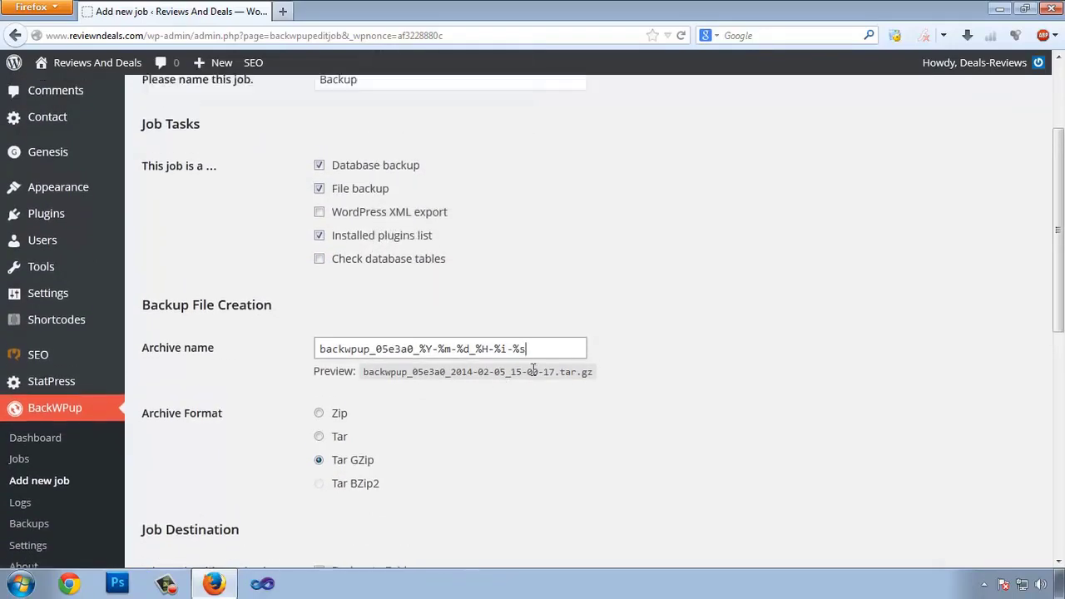
{"action": "mouse_move", "coordinate": [543, 407]}
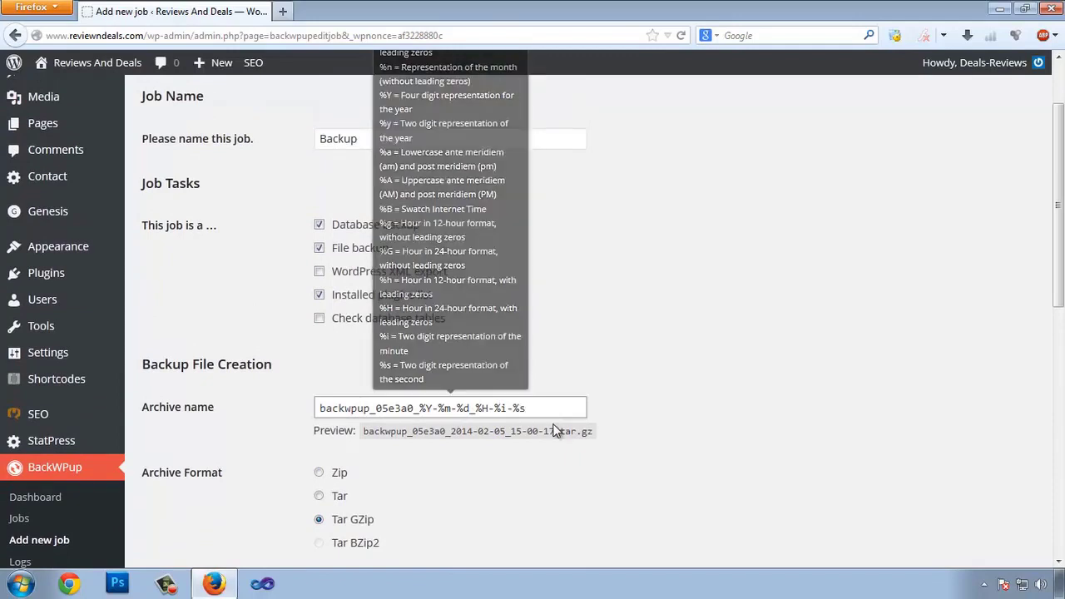
{"action": "scroll", "coordinate": [547, 408], "scroll_direction": "up", "scroll_amount": 2}
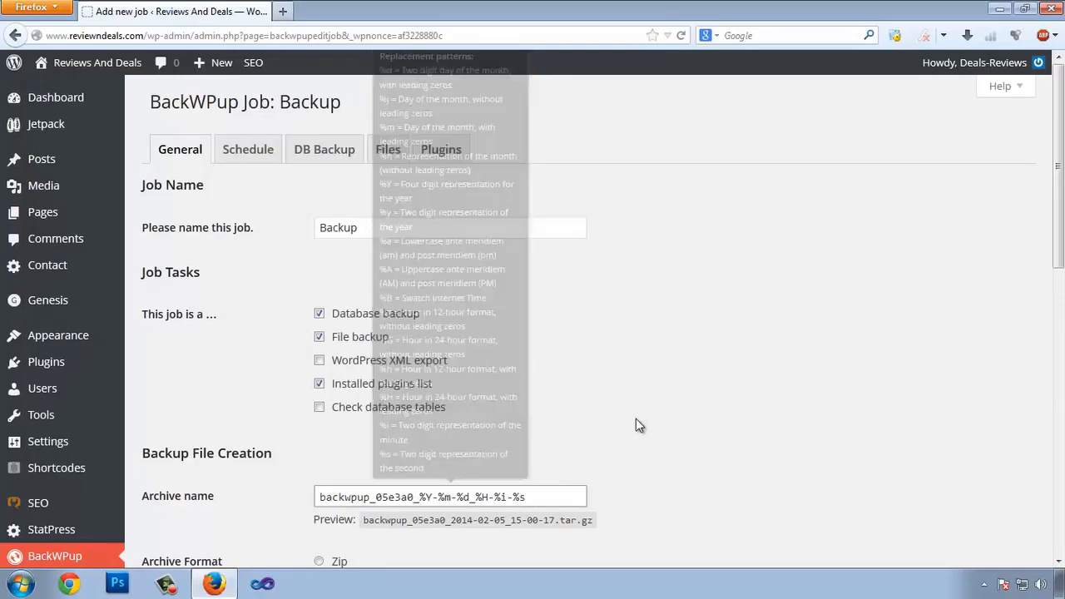
Step: Tick 'Backup to Dropbox' under Job Destination
{"action": "scroll", "coordinate": [650, 420], "scroll_direction": "down", "scroll_amount": 3}
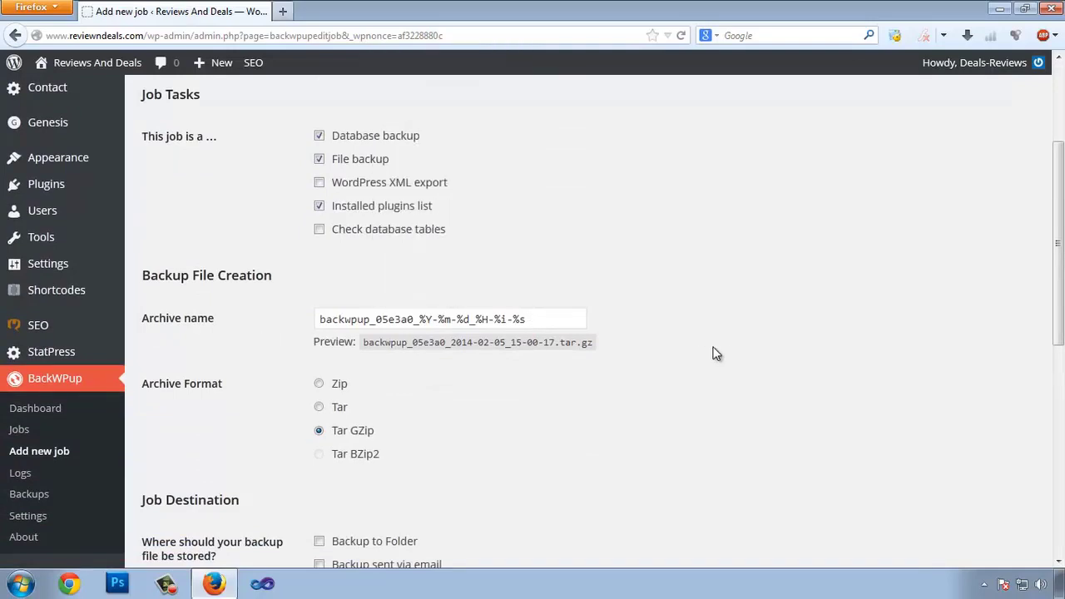
{"action": "scroll", "coordinate": [715, 353], "scroll_direction": "down", "scroll_amount": 2}
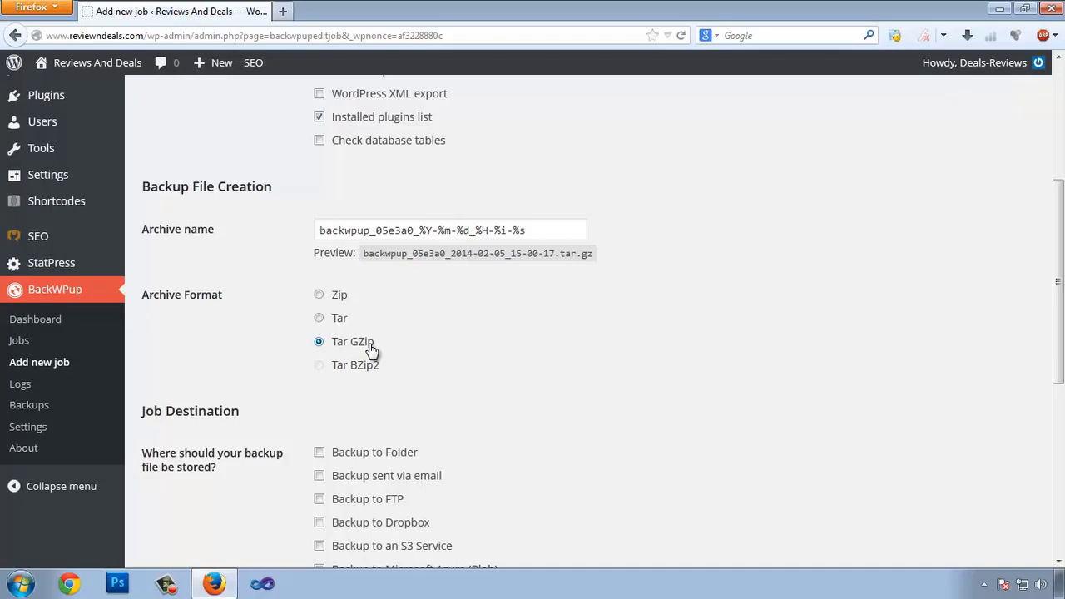
{"action": "scroll", "coordinate": [277, 298], "scroll_direction": "down", "scroll_amount": 2}
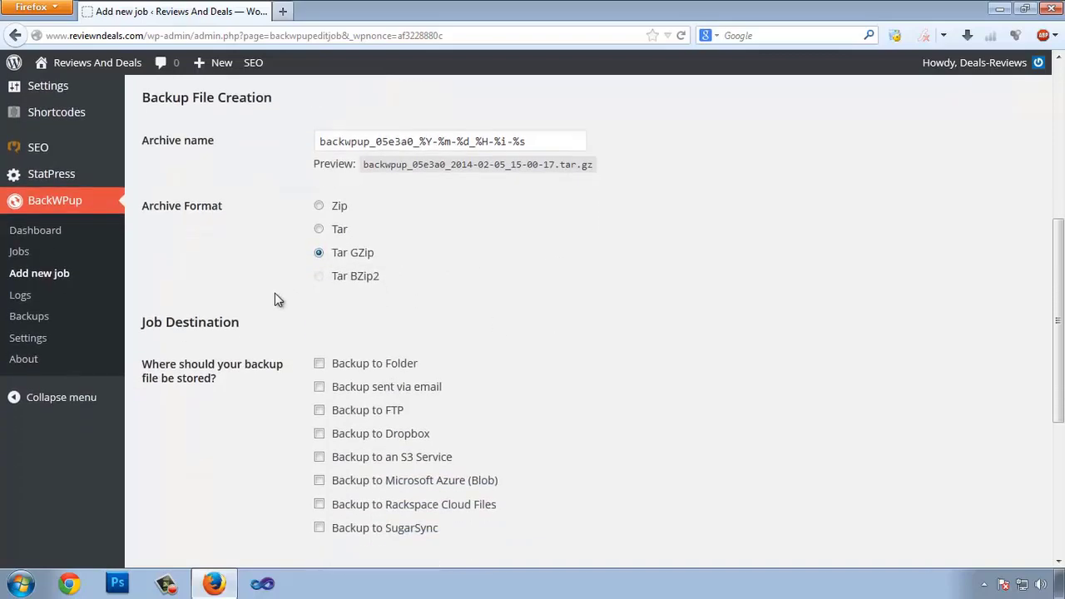
{"action": "scroll", "coordinate": [369, 336], "scroll_direction": "down", "scroll_amount": 6}
{"action": "scroll", "coordinate": [164, 245], "scroll_direction": "up", "scroll_amount": 4}
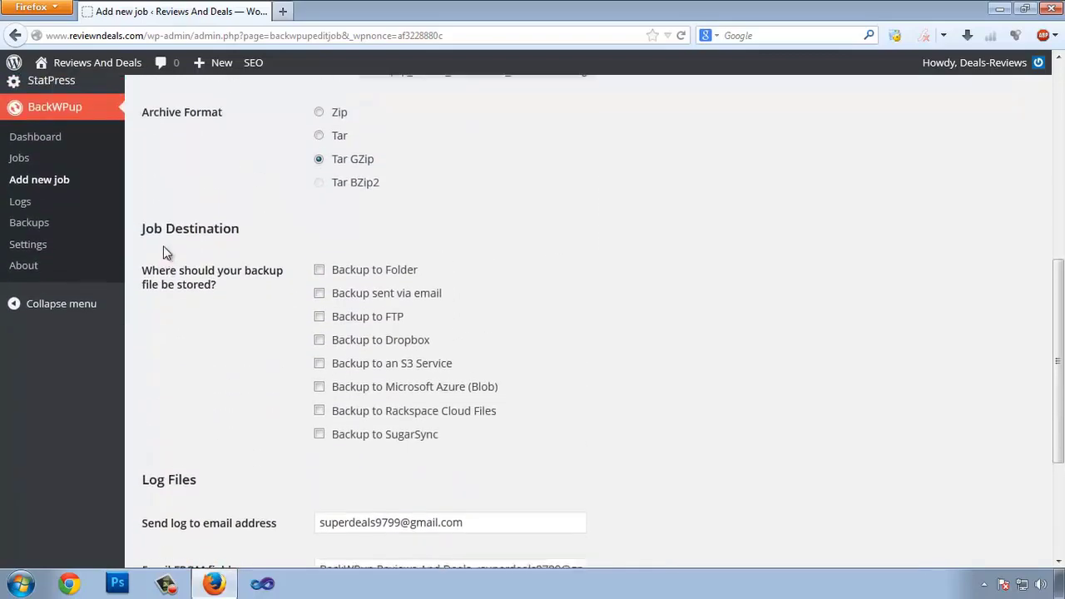
{"action": "left_click", "coordinate": [319, 345]}
{"action": "scroll", "coordinate": [582, 348], "scroll_direction": "down", "scroll_amount": 4}
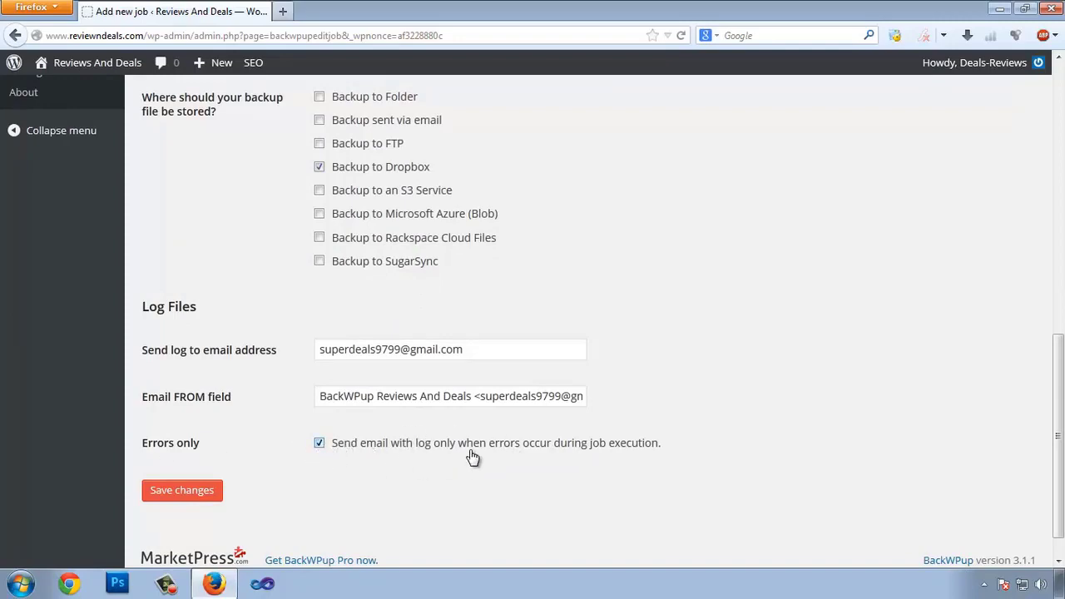
{"action": "scroll", "coordinate": [581, 370], "scroll_direction": "down", "scroll_amount": 1}
{"action": "scroll", "coordinate": [585, 341], "scroll_direction": "up", "scroll_amount": 15}
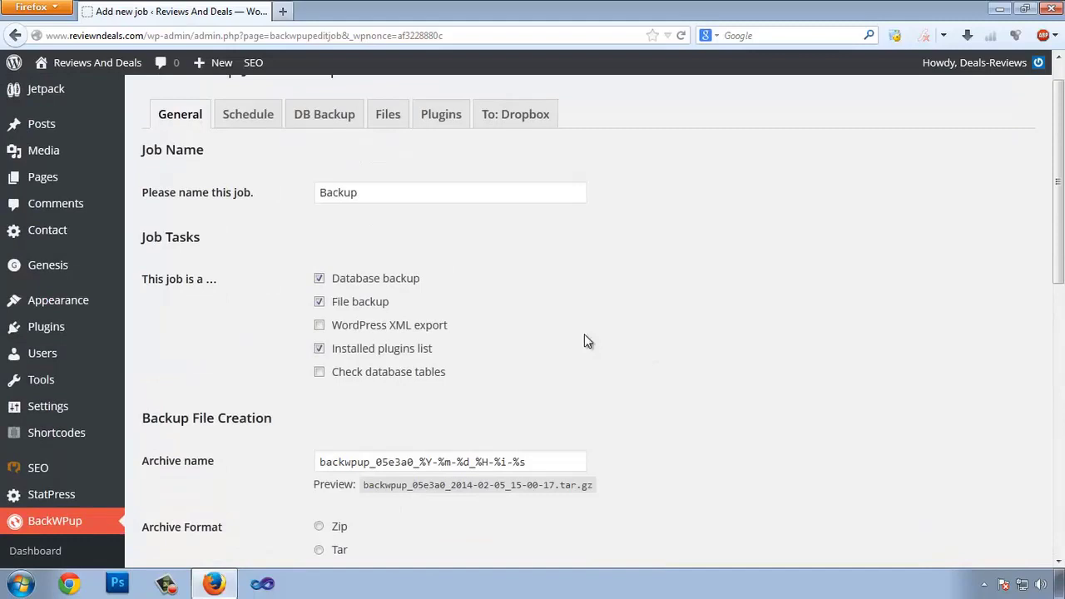
Step: On the Schedule tab, start the job with WordPress cron daily at hour 1 and save
{"action": "left_click", "coordinate": [250, 119]}
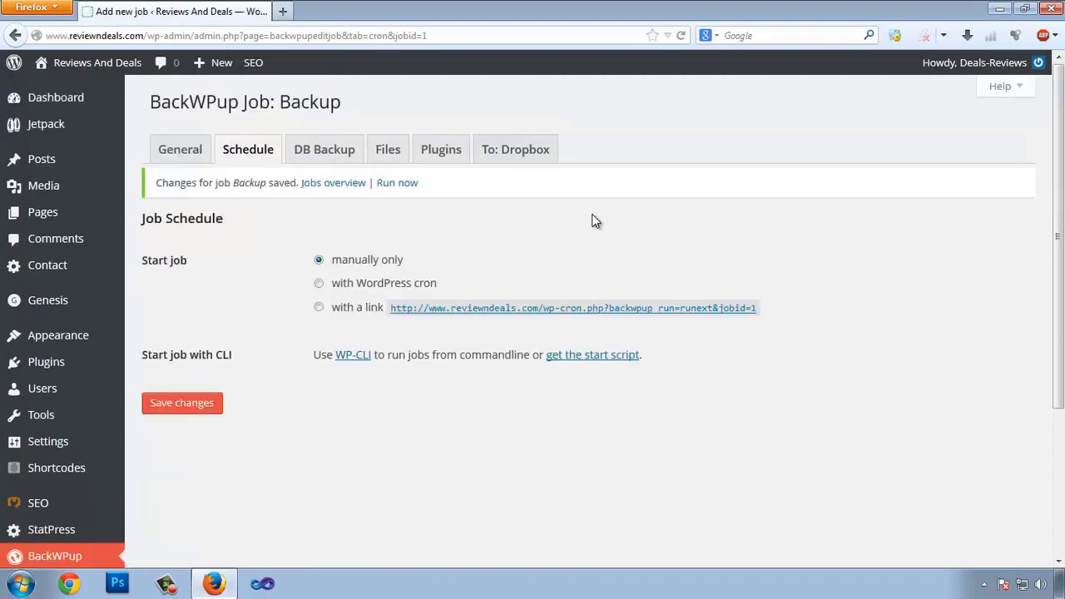
{"action": "scroll", "coordinate": [269, 297], "scroll_direction": "down", "scroll_amount": 2}
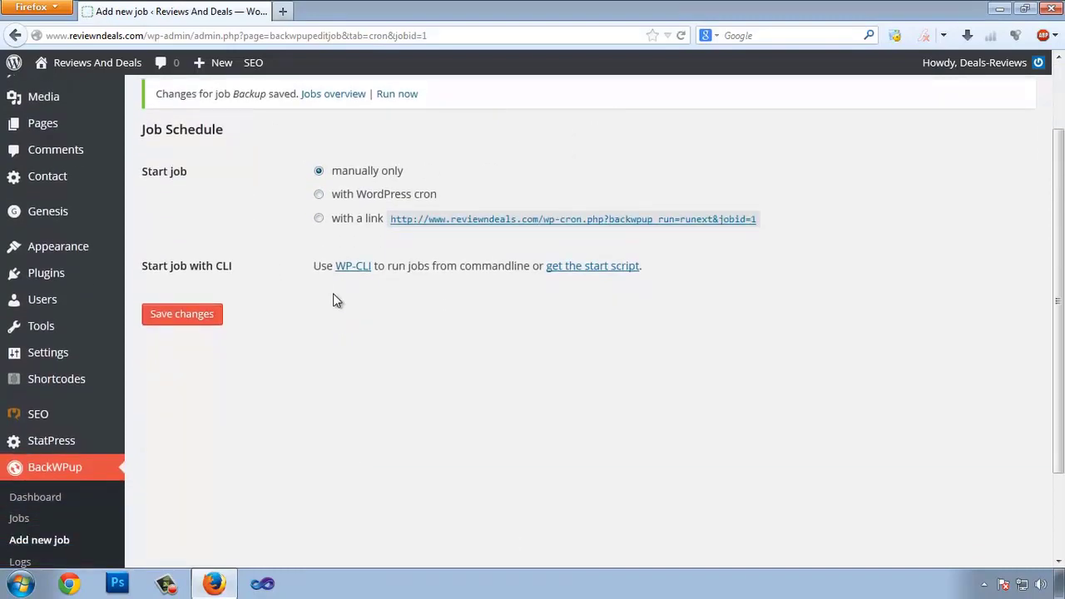
{"action": "scroll", "coordinate": [562, 301], "scroll_direction": "up", "scroll_amount": 2}
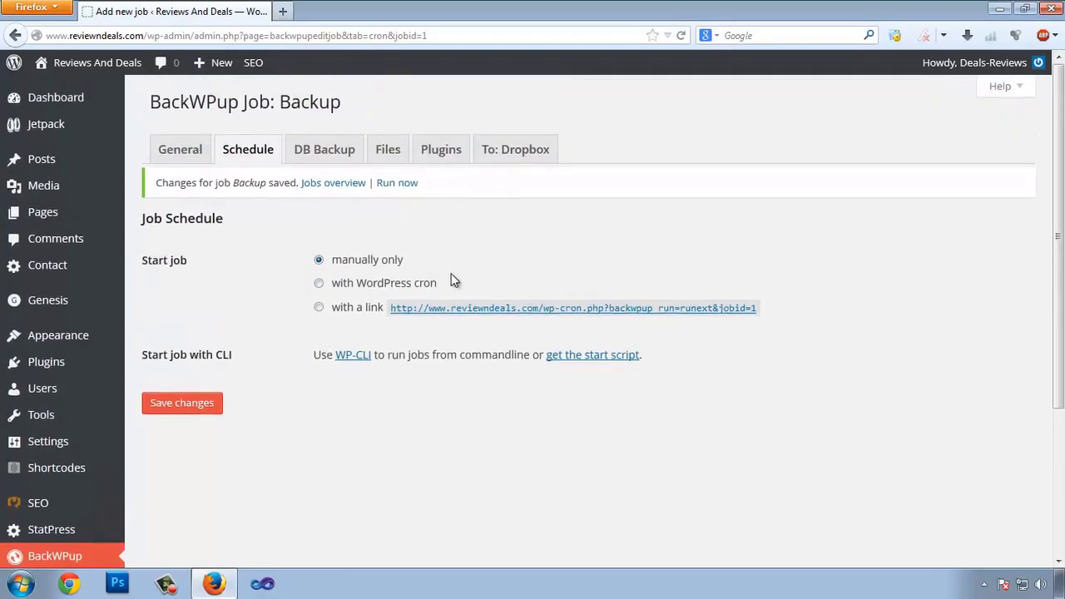
{"action": "left_click", "coordinate": [320, 286]}
{"action": "scroll", "coordinate": [669, 254], "scroll_direction": "down", "scroll_amount": 1}
{"action": "scroll", "coordinate": [499, 266], "scroll_direction": "down", "scroll_amount": 7}
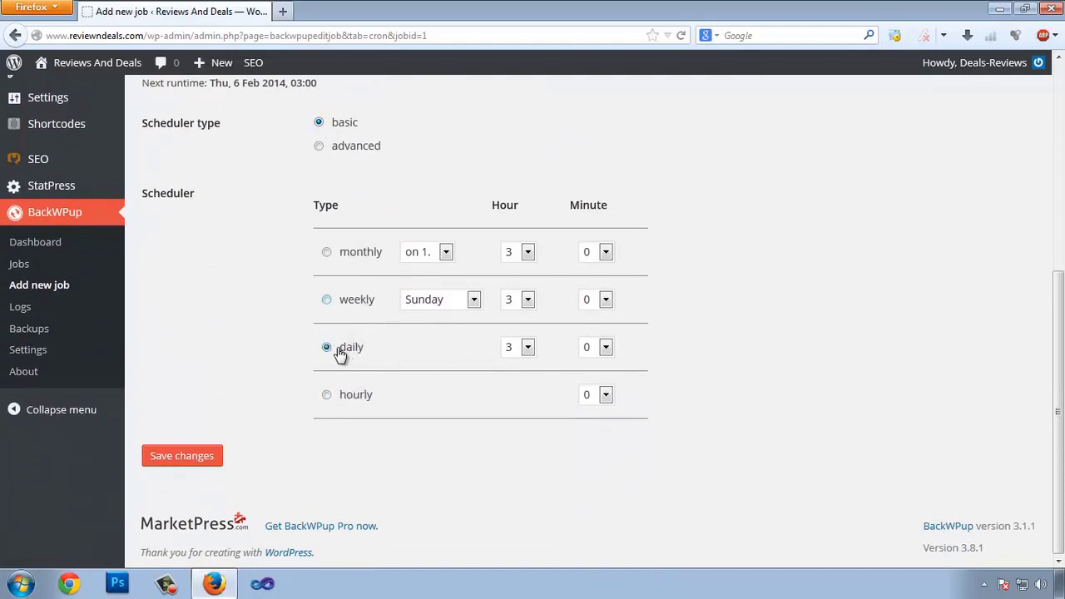
{"action": "left_click", "coordinate": [529, 348]}
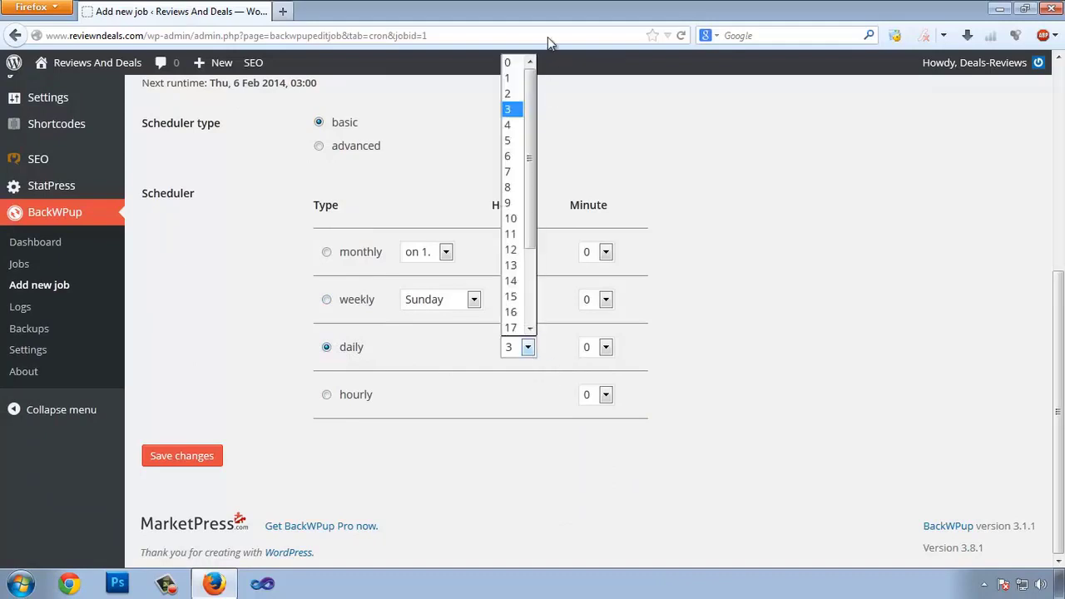
{"action": "left_click", "coordinate": [510, 77]}
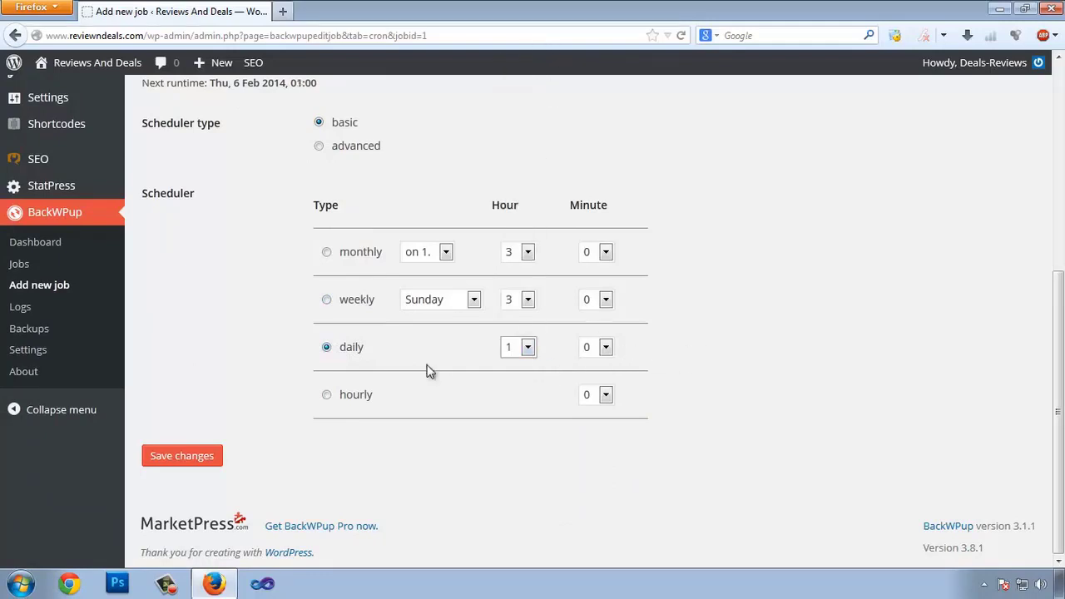
{"action": "scroll", "coordinate": [297, 409], "scroll_direction": "up", "scroll_amount": 5}
{"action": "scroll", "coordinate": [189, 470], "scroll_direction": "down", "scroll_amount": 5}
{"action": "left_click", "coordinate": [186, 470]}
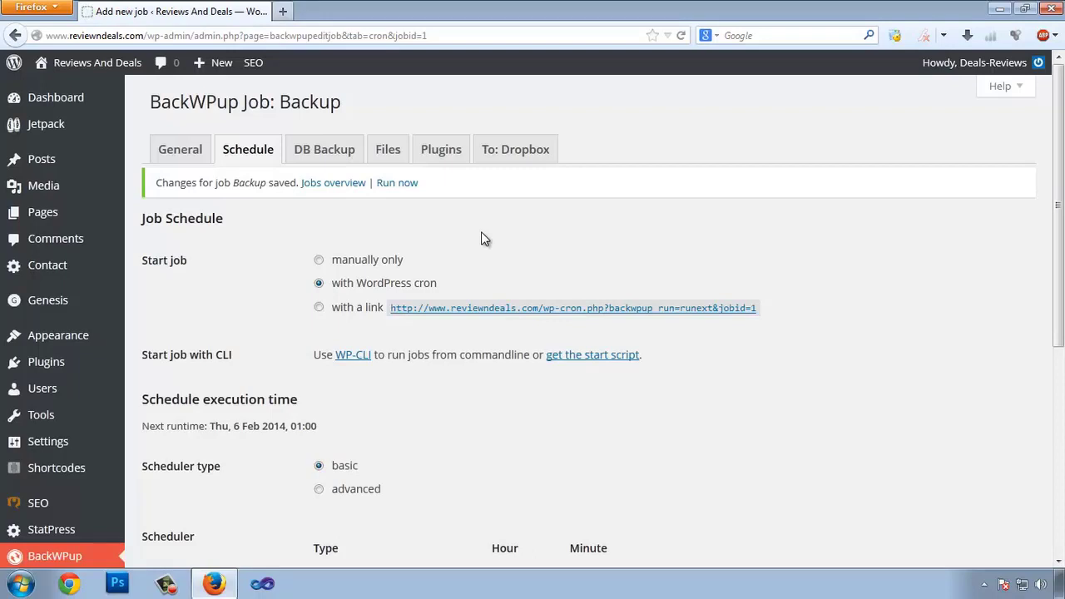
Step: Save the job's General tab settings again
{"action": "left_click", "coordinate": [169, 148]}
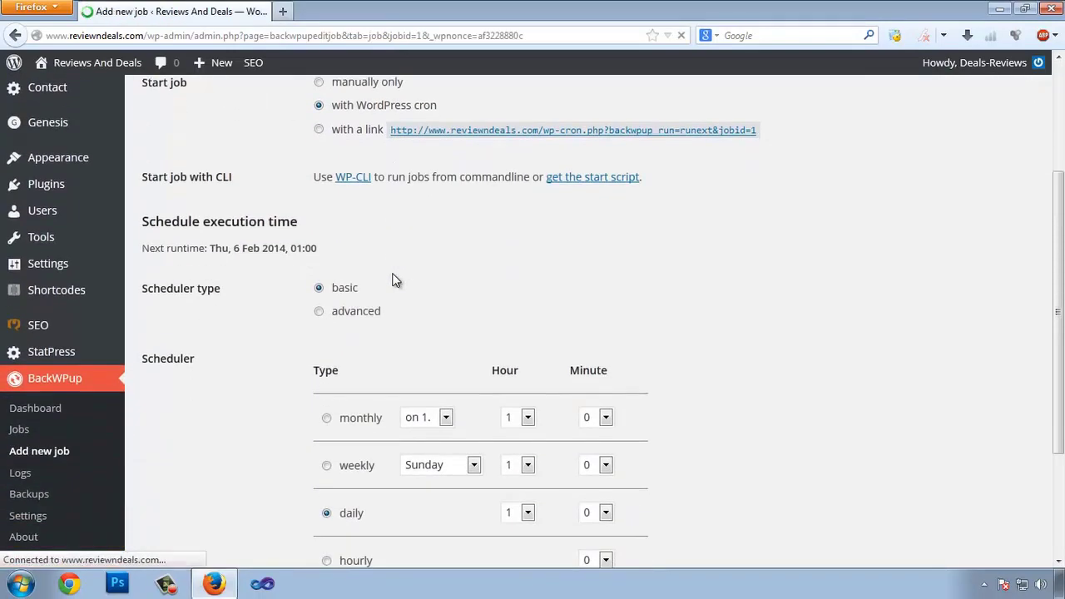
{"action": "scroll", "coordinate": [396, 281], "scroll_direction": "down", "scroll_amount": 5}
{"action": "scroll", "coordinate": [433, 302], "scroll_direction": "up", "scroll_amount": 5}
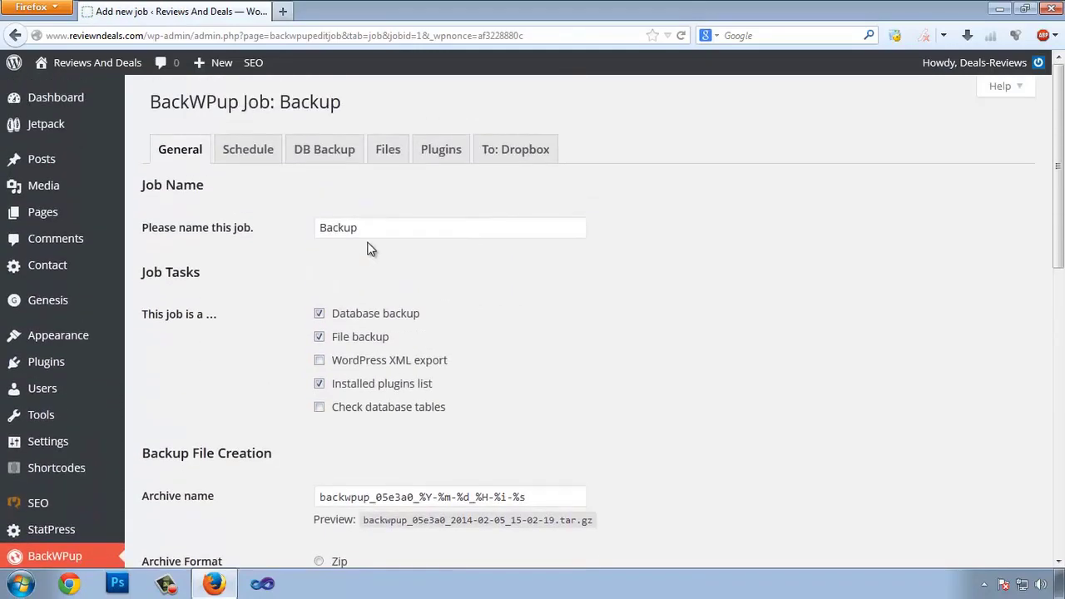
{"action": "scroll", "coordinate": [674, 371], "scroll_direction": "down", "scroll_amount": 10}
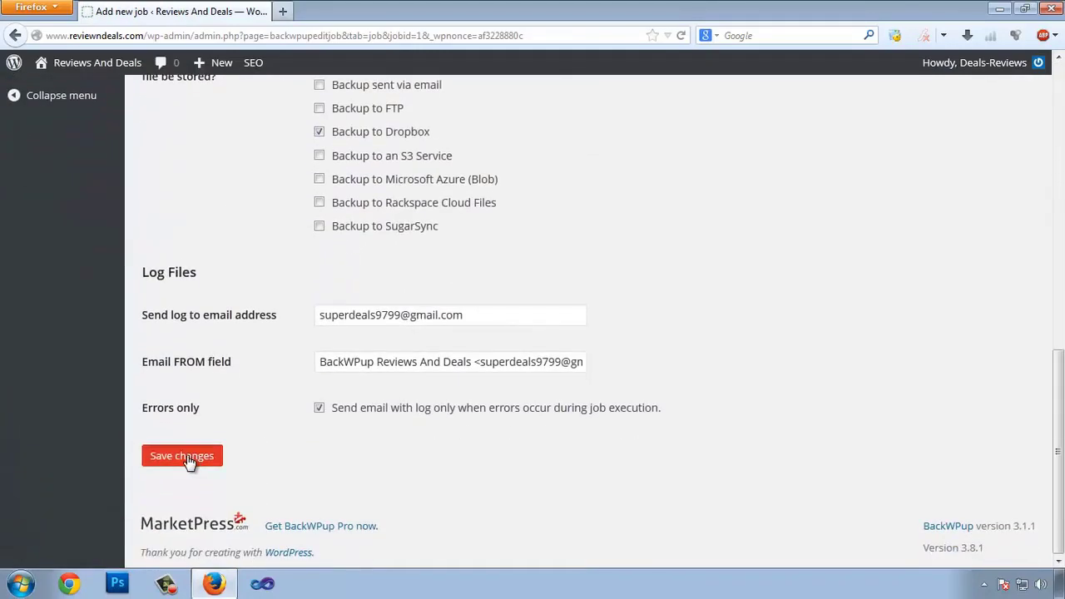
{"action": "left_click", "coordinate": [181, 455]}
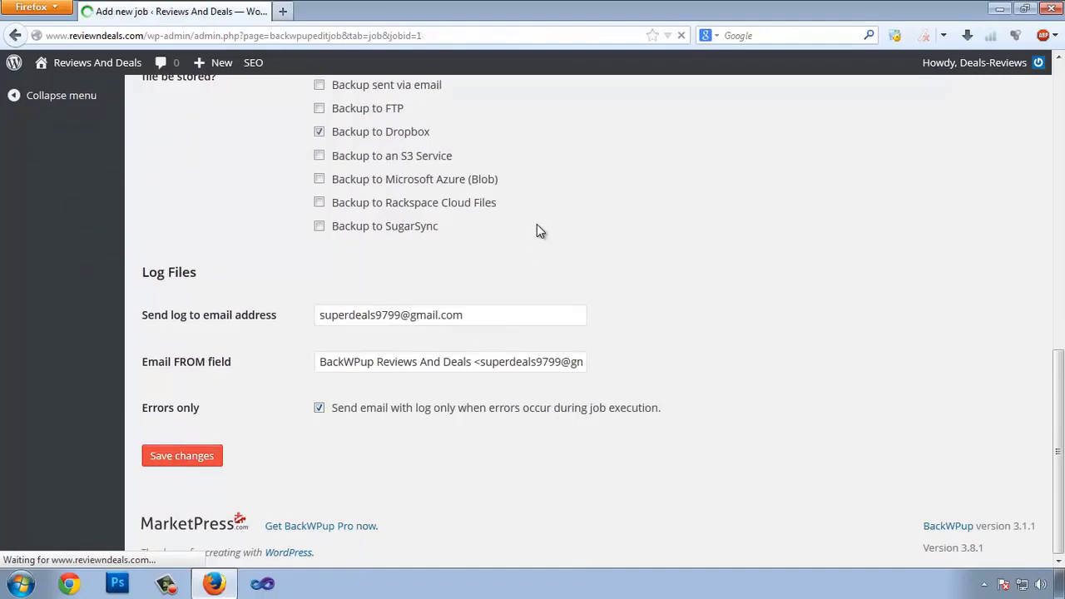
Step: Set the Backup job's database dump compression to GZip and save the DB Backup settings
{"action": "left_click", "coordinate": [318, 152]}
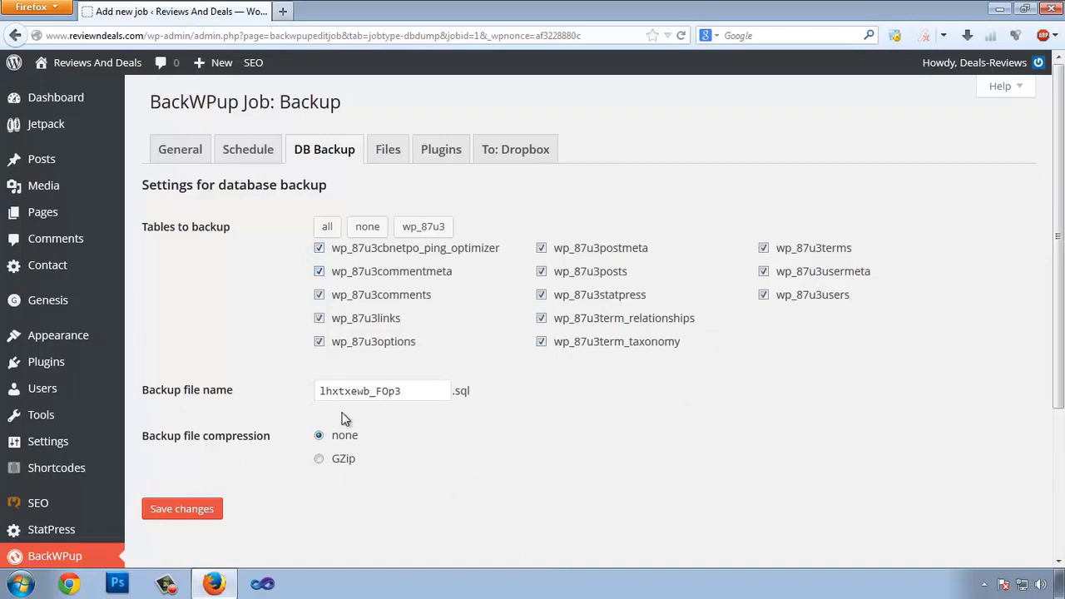
{"action": "left_click", "coordinate": [404, 391]}
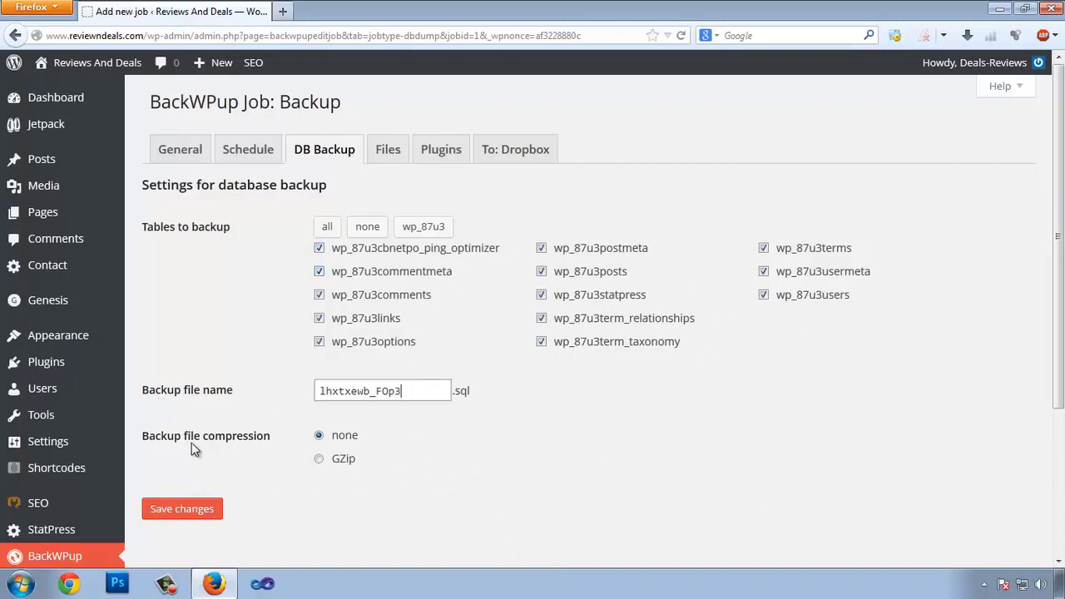
{"action": "left_click", "coordinate": [319, 460]}
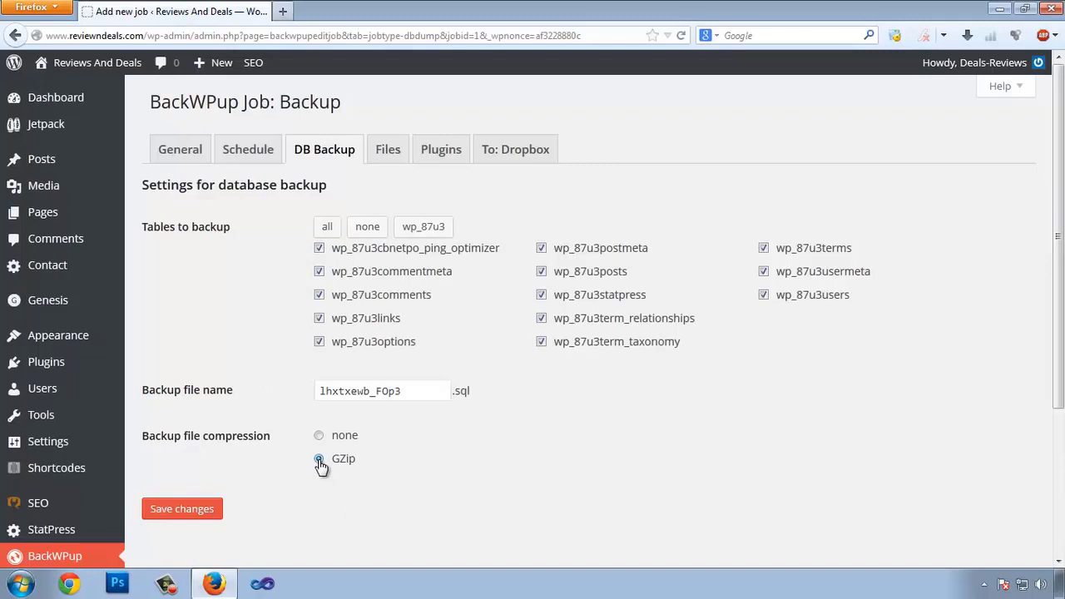
{"action": "left_click", "coordinate": [184, 509]}
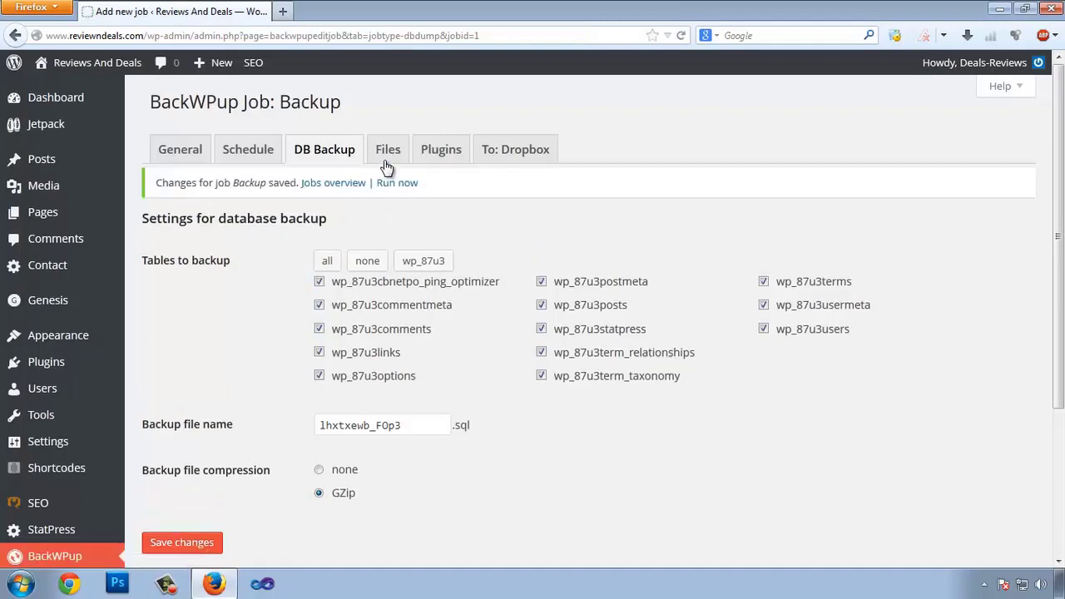
Step: In the Files settings, exclude w3tc-config and the wp-smushit and wordpress-ping-optimizer plugins
{"action": "left_click", "coordinate": [386, 148]}
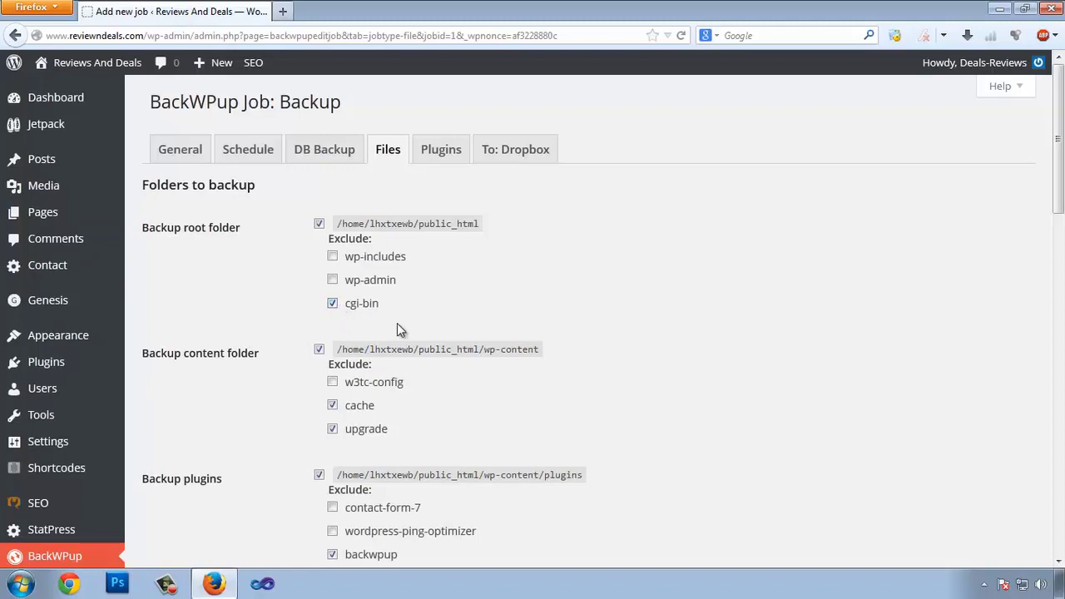
{"action": "scroll", "coordinate": [442, 314], "scroll_direction": "down", "scroll_amount": 1}
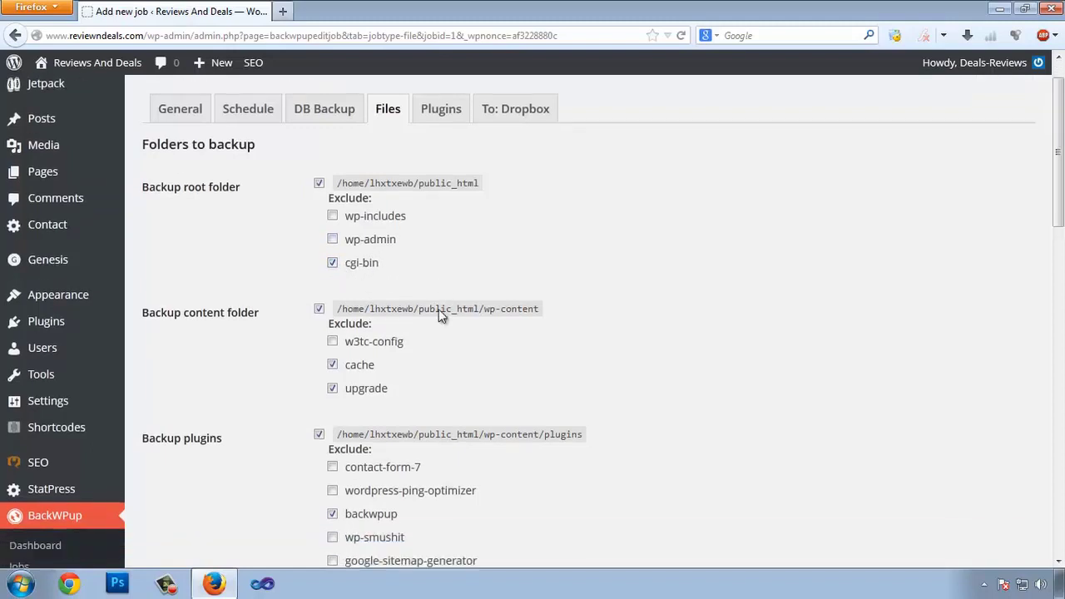
{"action": "scroll", "coordinate": [441, 314], "scroll_direction": "down", "scroll_amount": 1}
{"action": "scroll", "coordinate": [433, 307], "scroll_direction": "down", "scroll_amount": 2}
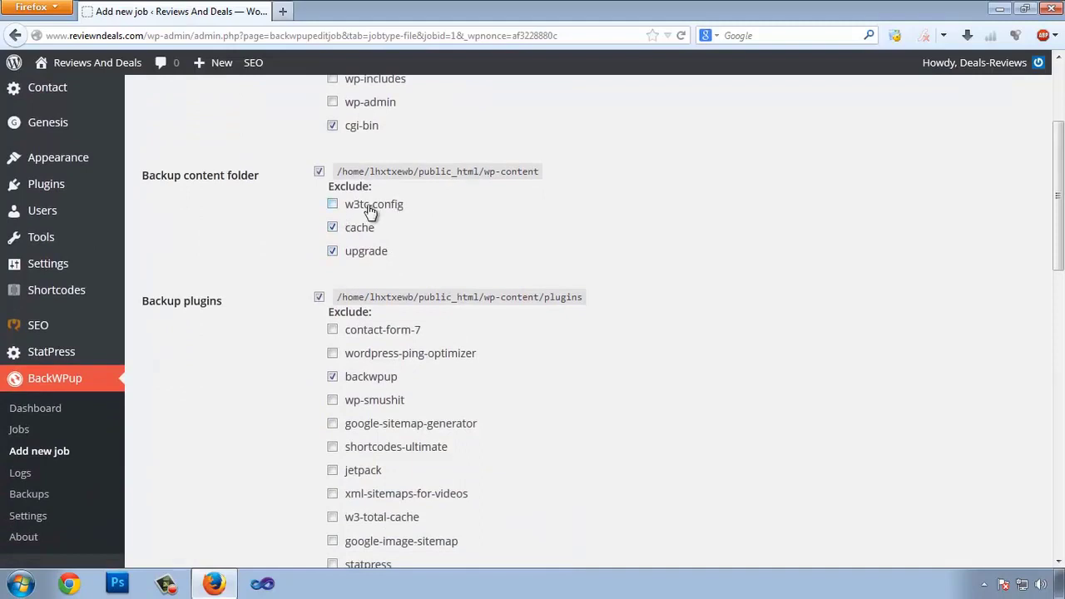
{"action": "left_click", "coordinate": [335, 205]}
{"action": "scroll", "coordinate": [384, 229], "scroll_direction": "down", "scroll_amount": 2}
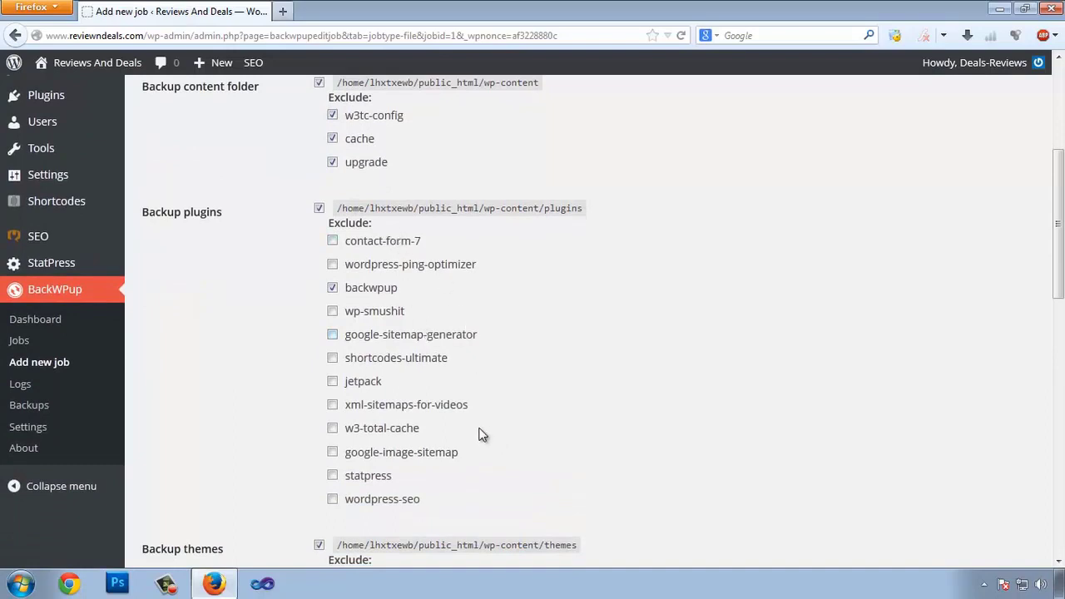
{"action": "left_click", "coordinate": [333, 313]}
{"action": "left_click", "coordinate": [332, 264]}
Step: Exclude the twentythirteen theme and uploads folders 2014, shortcodes-ultimate-skins and sucuri, then save
{"action": "scroll", "coordinate": [679, 288], "scroll_direction": "down", "scroll_amount": 3}
{"action": "scroll", "coordinate": [582, 291], "scroll_direction": "down", "scroll_amount": 3}
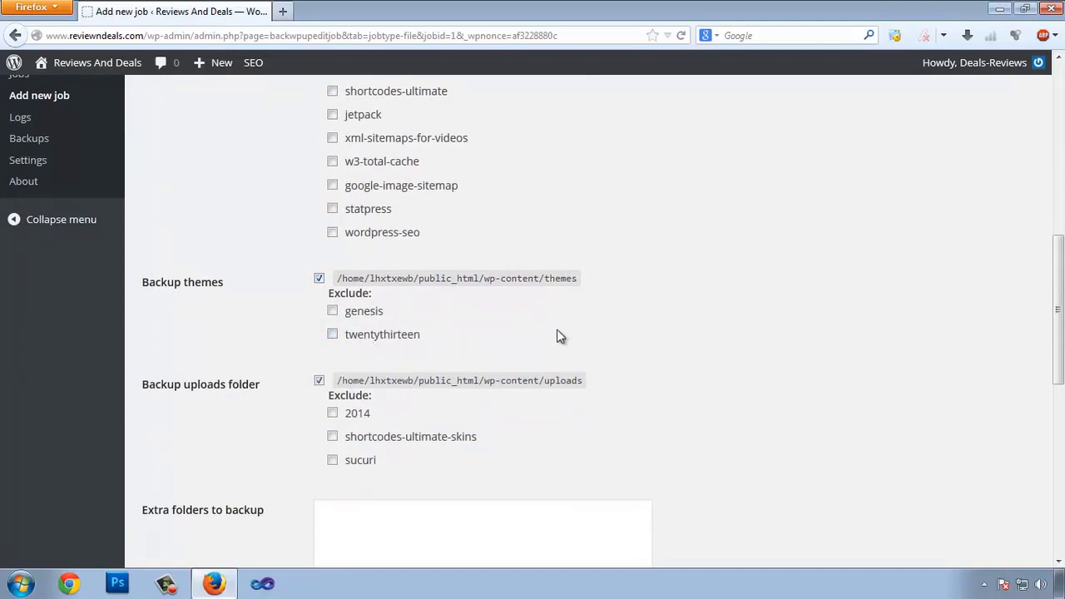
{"action": "left_click", "coordinate": [333, 334]}
{"action": "scroll", "coordinate": [358, 351], "scroll_direction": "down", "scroll_amount": 1}
{"action": "scroll", "coordinate": [399, 341], "scroll_direction": "down", "scroll_amount": 1}
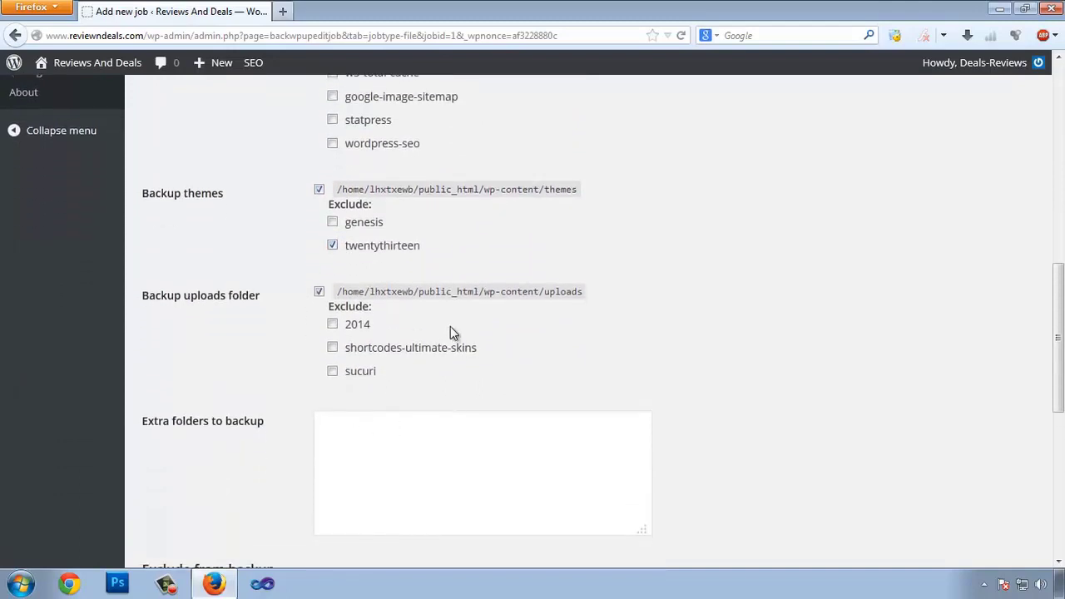
{"action": "left_click", "coordinate": [333, 372]}
{"action": "left_click", "coordinate": [333, 348]}
{"action": "left_click", "coordinate": [333, 325]}
{"action": "scroll", "coordinate": [278, 342], "scroll_direction": "down", "scroll_amount": 7}
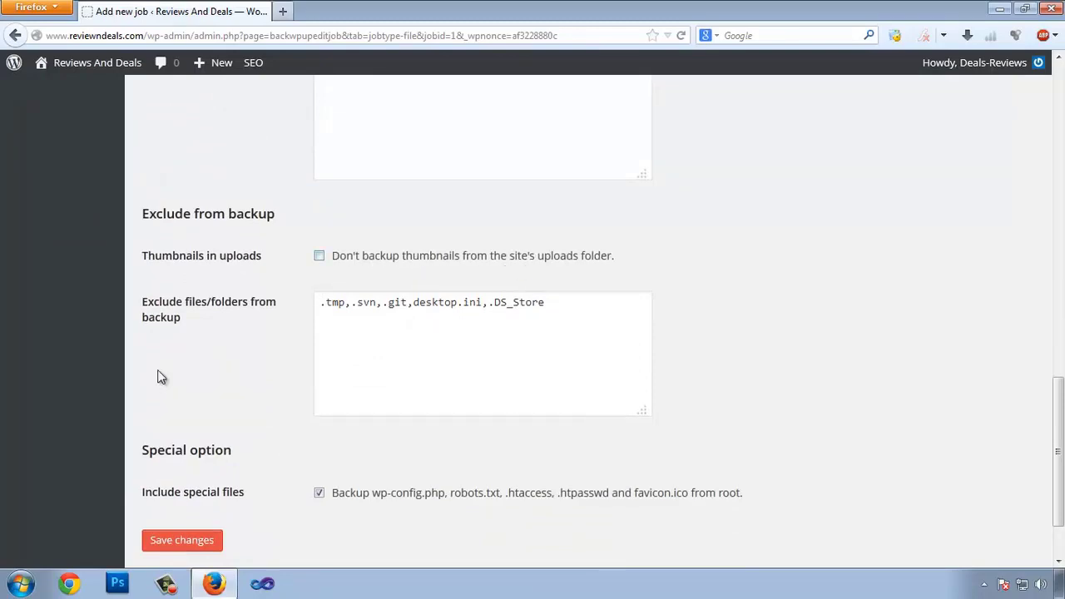
{"action": "scroll", "coordinate": [208, 420], "scroll_direction": "down", "scroll_amount": 2}
{"action": "left_click", "coordinate": [195, 454]}
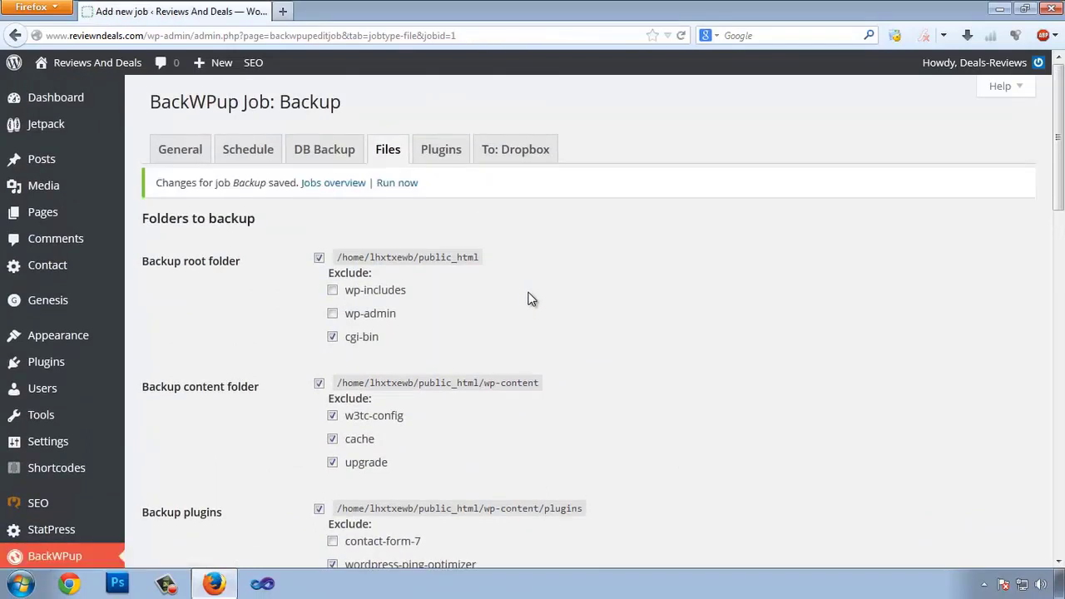
Step: Review the plugin list file name and save the job's Plugins settings
{"action": "left_click", "coordinate": [444, 155]}
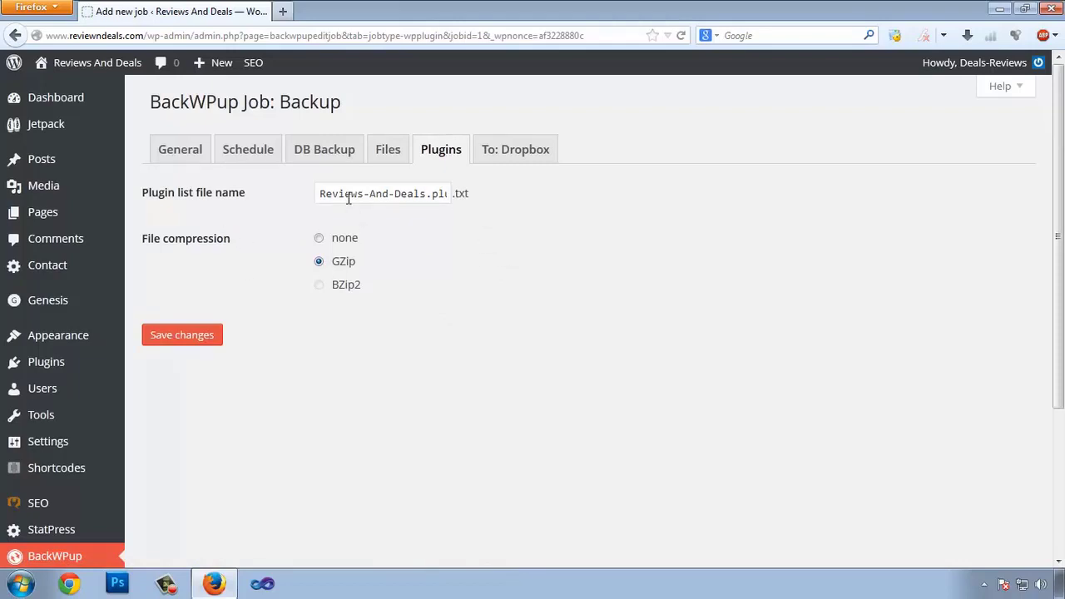
{"action": "left_click_drag", "start_coordinate": [349, 198], "coordinate": [450, 194]}
{"action": "left_click", "coordinate": [475, 269]}
{"action": "triple_click", "coordinate": [410, 193]}
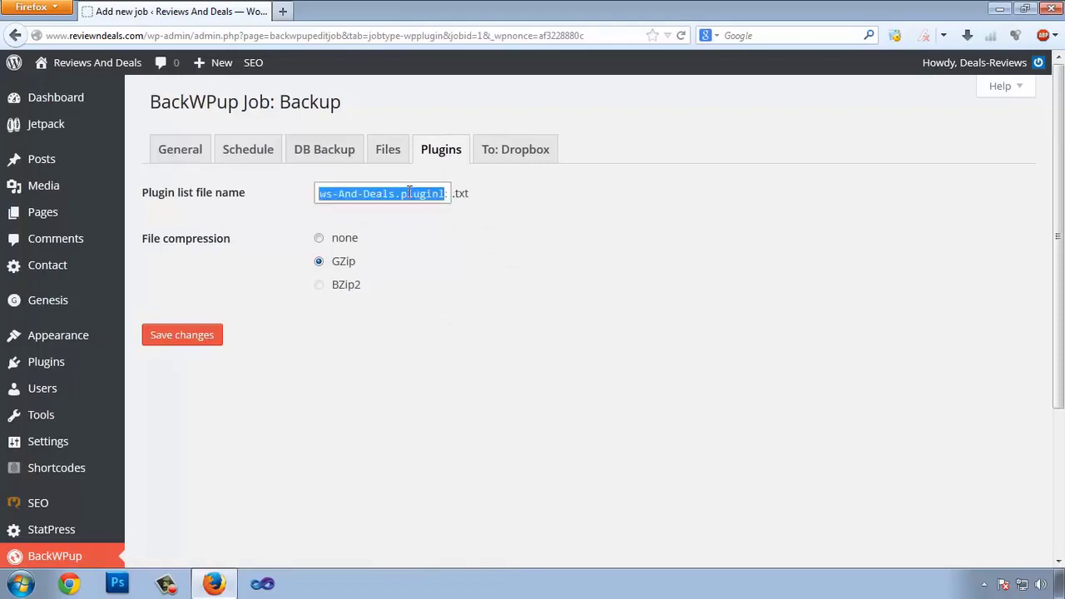
{"action": "left_click", "coordinate": [410, 193]}
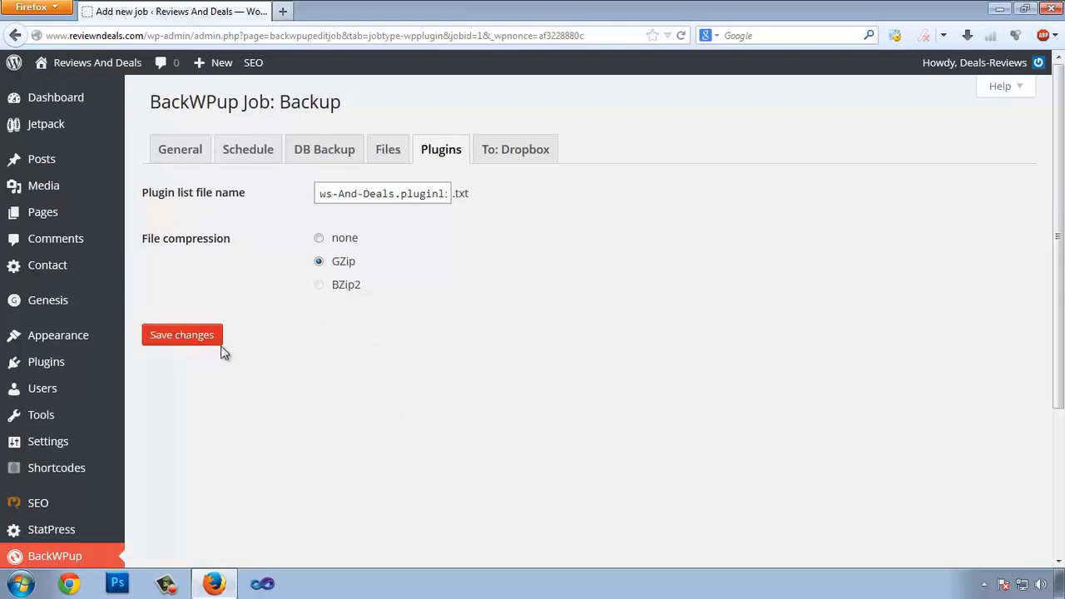
{"action": "left_click", "coordinate": [150, 335]}
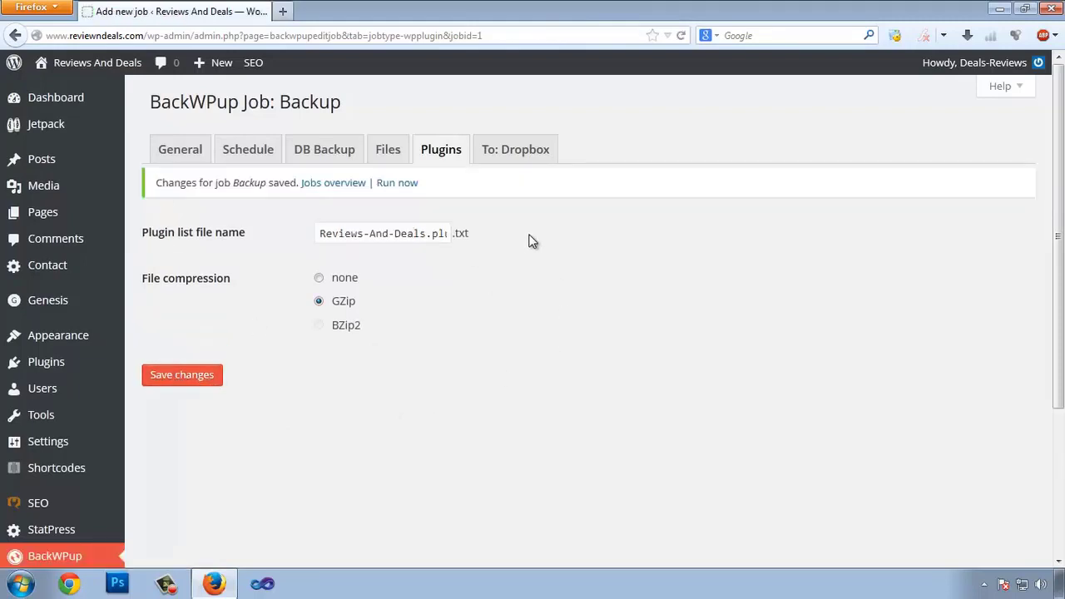
Step: From the To: Dropbox settings, open Dropbox's Create Account page in a new tab
{"action": "left_click", "coordinate": [533, 156]}
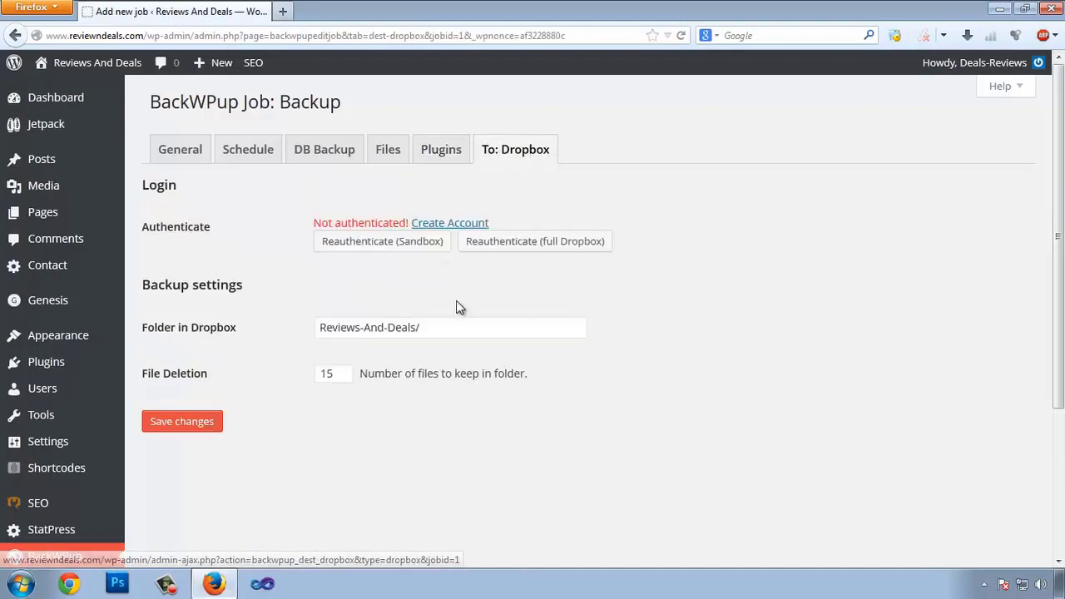
{"action": "right_click", "coordinate": [453, 224]}
{"action": "left_click", "coordinate": [468, 233]}
{"action": "left_click", "coordinate": [340, 12]}
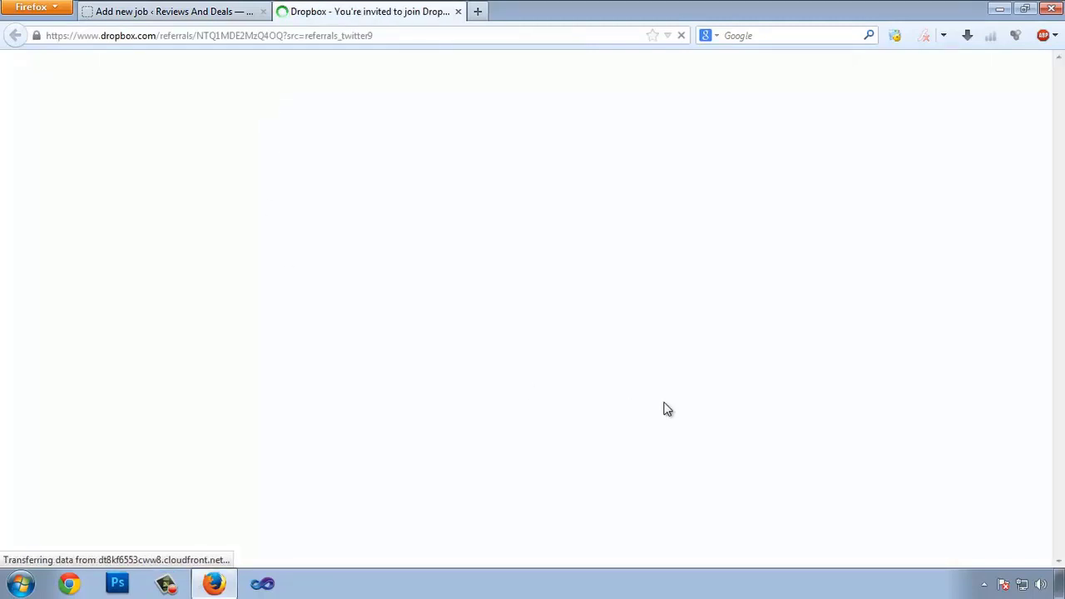
Step: Sign up for Dropbox with the user's first name, last name, e-mail and password, accepting the terms
{"action": "left_click", "coordinate": [442, 94]}
{"action": "key", "text": "Tab"}
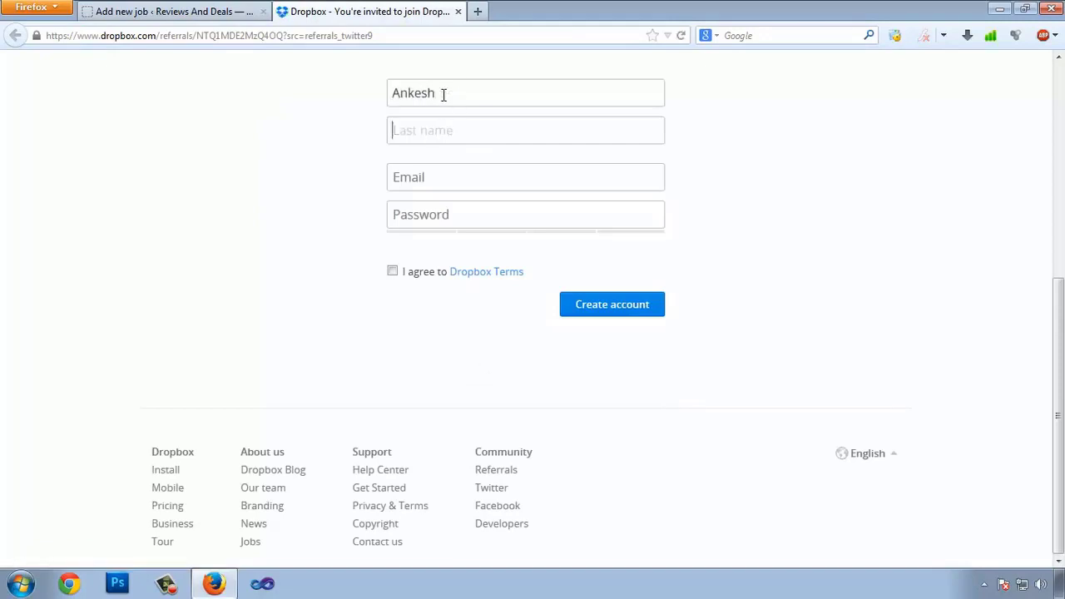
{"action": "key", "text": "Tab"}
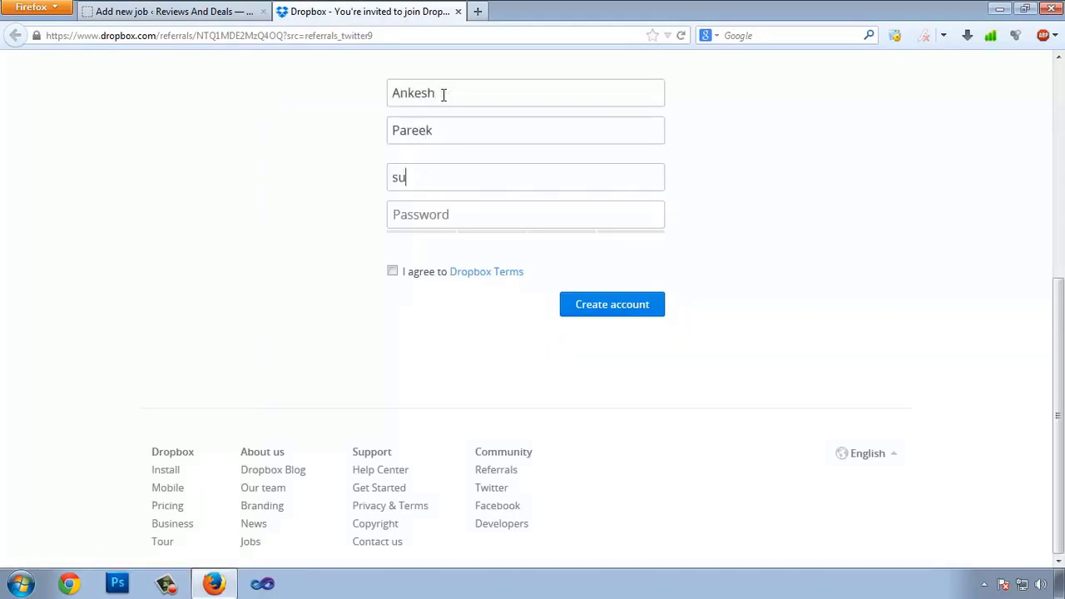
{"action": "key", "text": "Tab"}
{"action": "type", "text": "**************"}
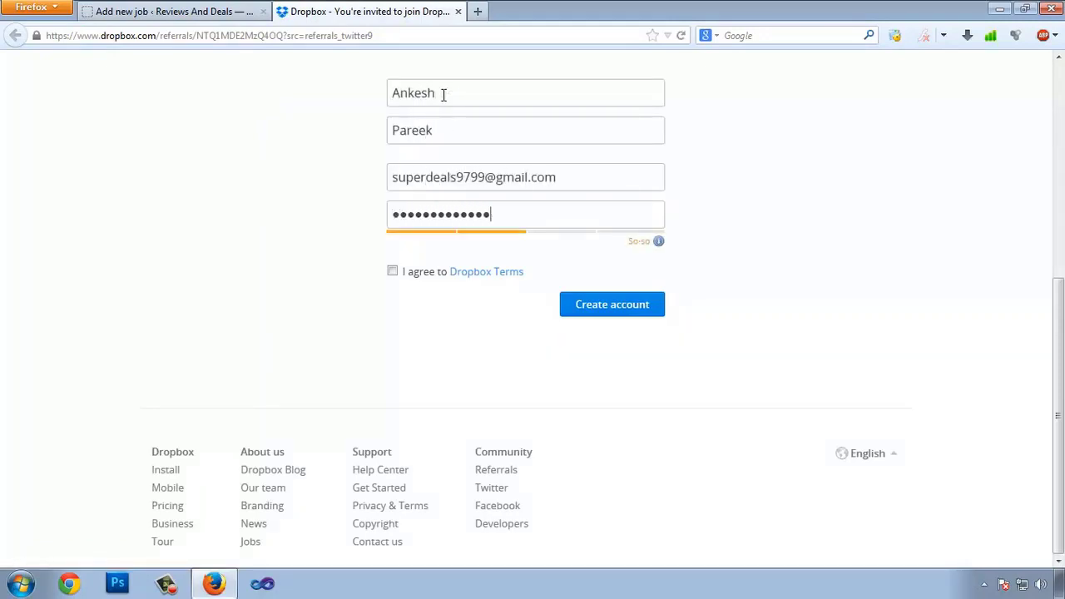
{"action": "key", "text": "Tab"}
{"action": "key", "text": "space"}
{"action": "left_click", "coordinate": [654, 297]}
{"action": "key", "text": "ctrl+t"}
{"action": "type", "text": "www.gmail.com"}
{"action": "key", "text": "Return"}
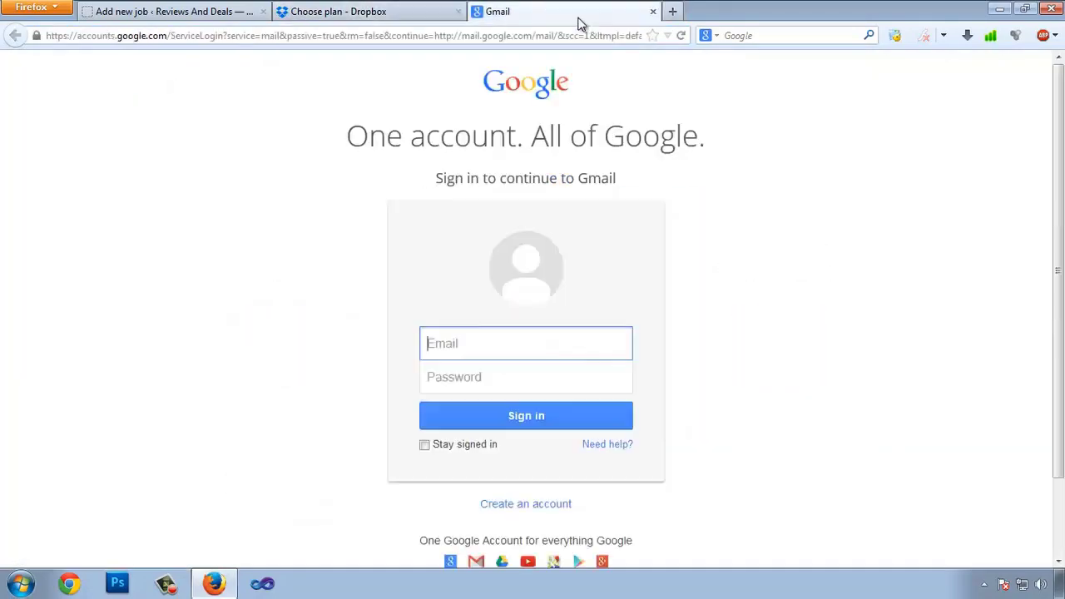
{"action": "key", "text": "Tab"}
{"action": "type", "text": "**********"}
{"action": "key", "text": "Return"}
{"action": "left_click", "coordinate": [372, 12]}
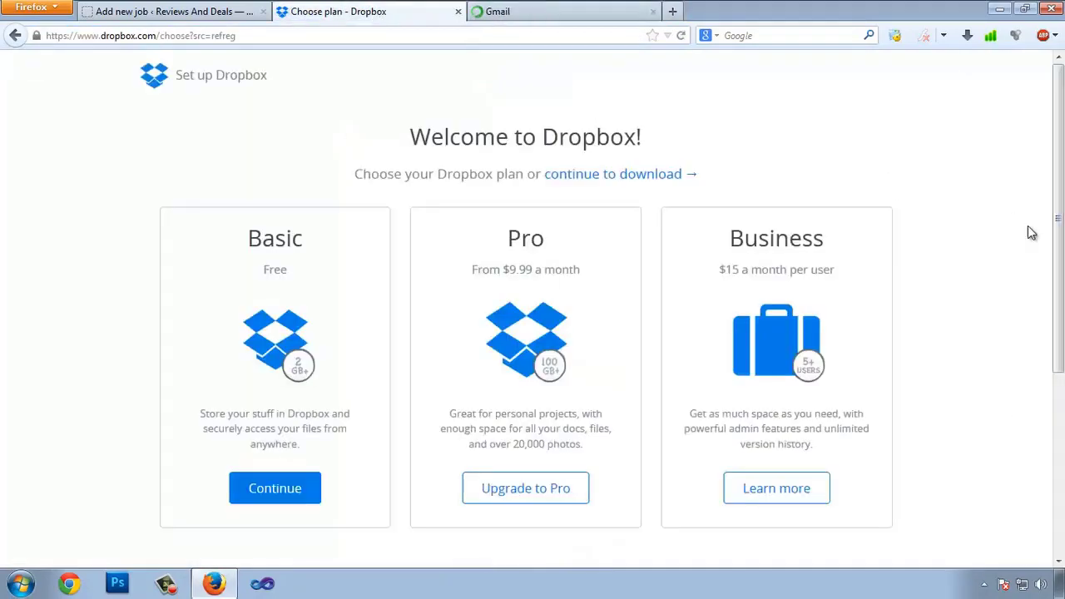
Step: Compare the Dropbox plans and continue with the free Basic plan
{"action": "scroll", "coordinate": [449, 457], "scroll_direction": "down", "scroll_amount": 4}
{"action": "scroll", "coordinate": [514, 432], "scroll_direction": "up", "scroll_amount": 2}
{"action": "scroll", "coordinate": [513, 432], "scroll_direction": "up", "scroll_amount": 2}
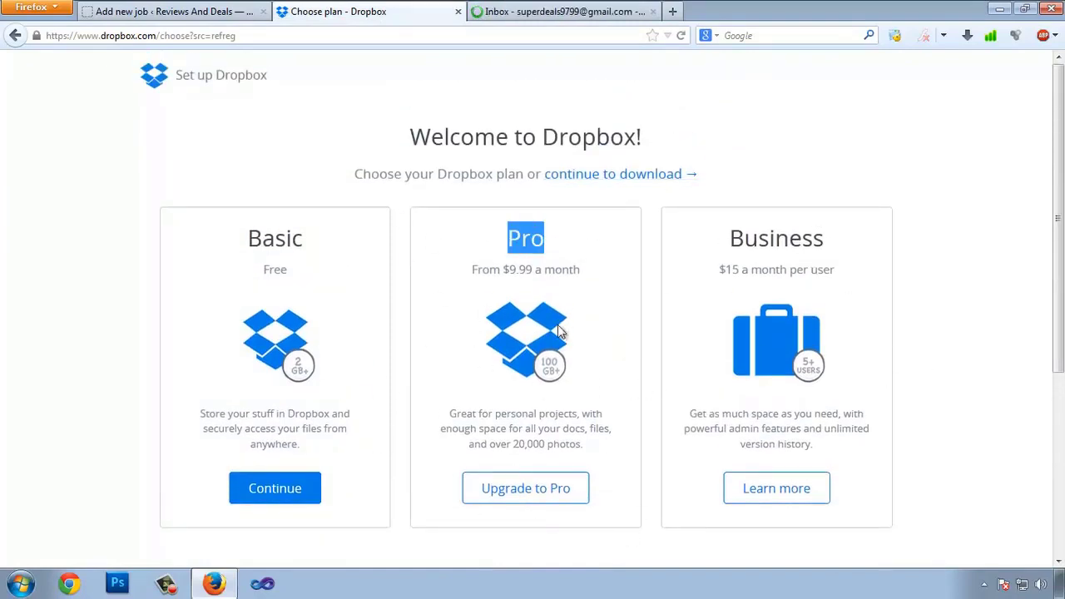
{"action": "double_click", "coordinate": [528, 240]}
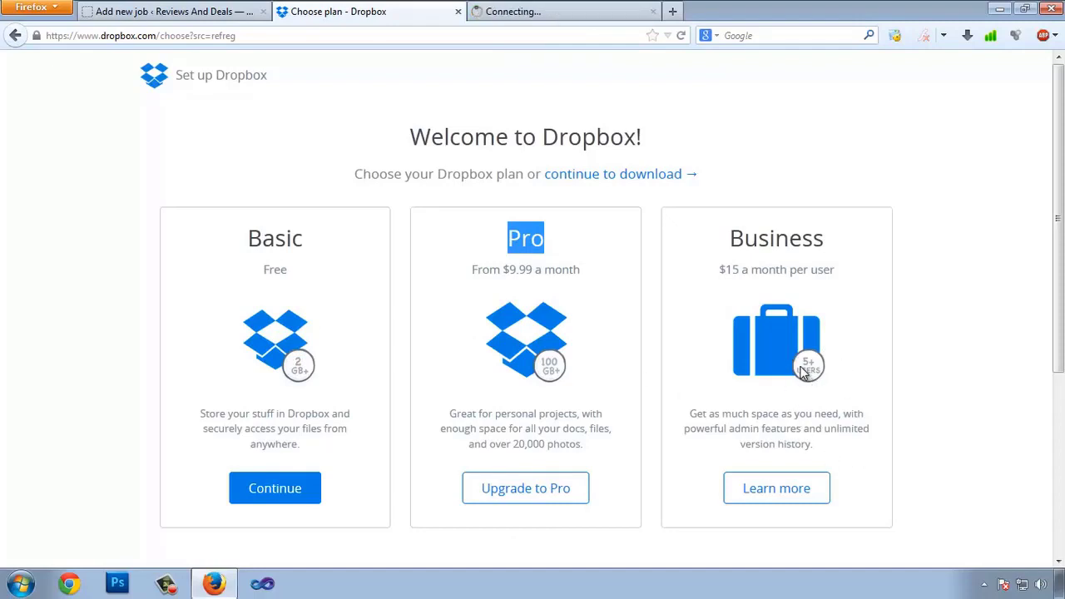
{"action": "left_click", "coordinate": [58, 310]}
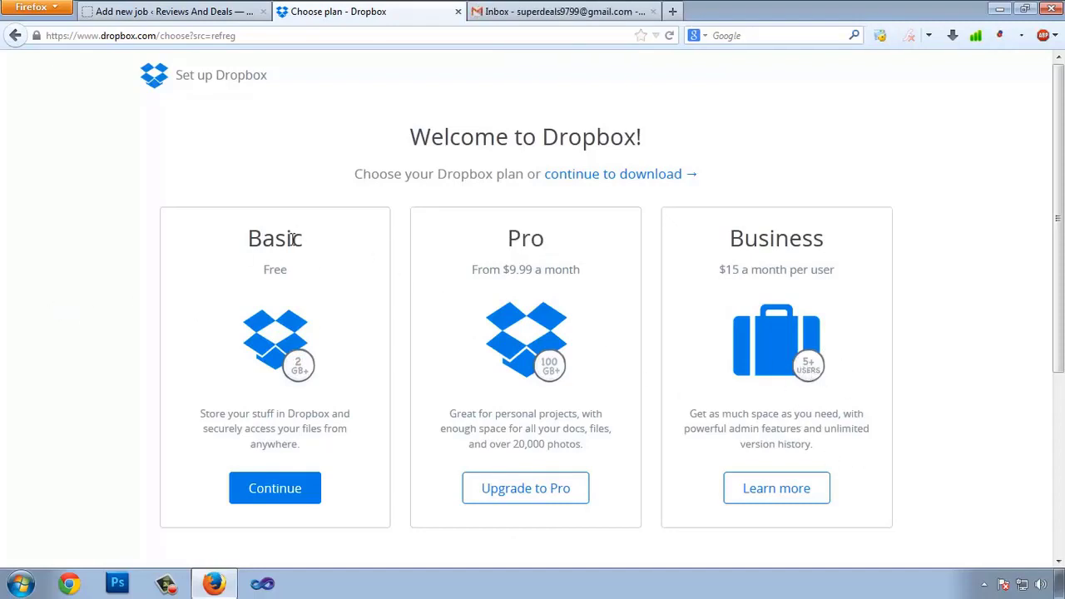
{"action": "left_click", "coordinate": [303, 488]}
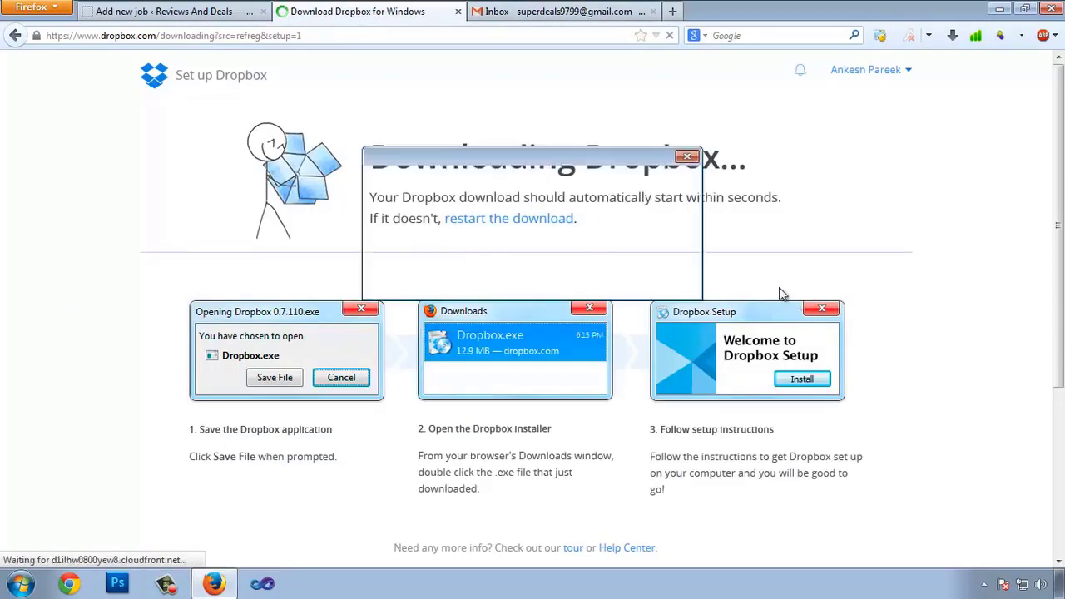
Step: Dismiss the download prompt and open Settings from the Dropbox account menu
{"action": "left_click", "coordinate": [687, 158]}
{"action": "scroll", "coordinate": [702, 193], "scroll_direction": "down", "scroll_amount": 1}
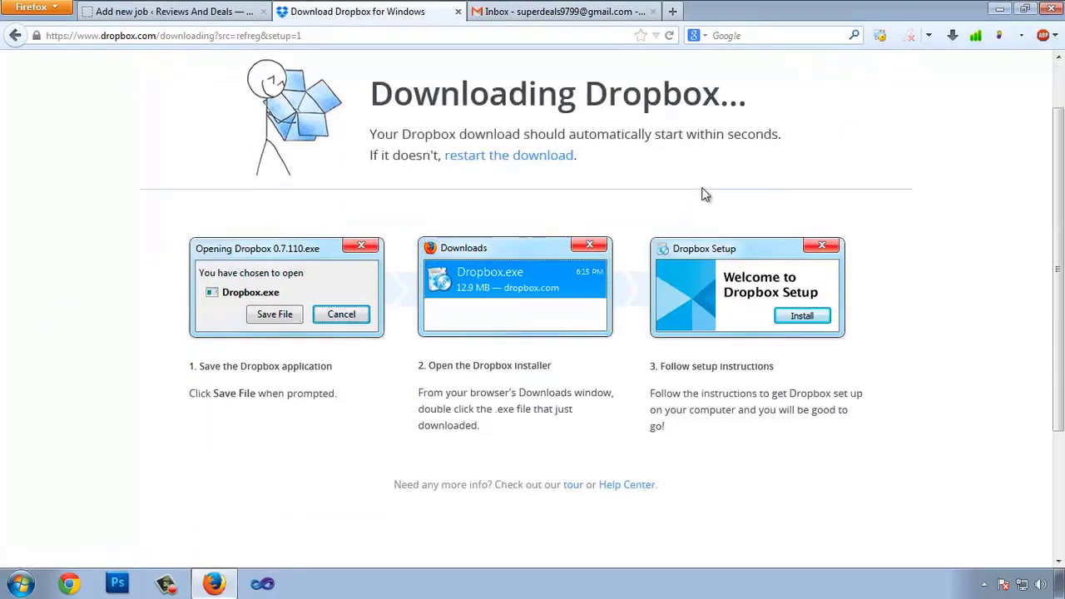
{"action": "scroll", "coordinate": [702, 194], "scroll_direction": "down", "scroll_amount": 3}
{"action": "scroll", "coordinate": [412, 391], "scroll_direction": "up", "scroll_amount": 4}
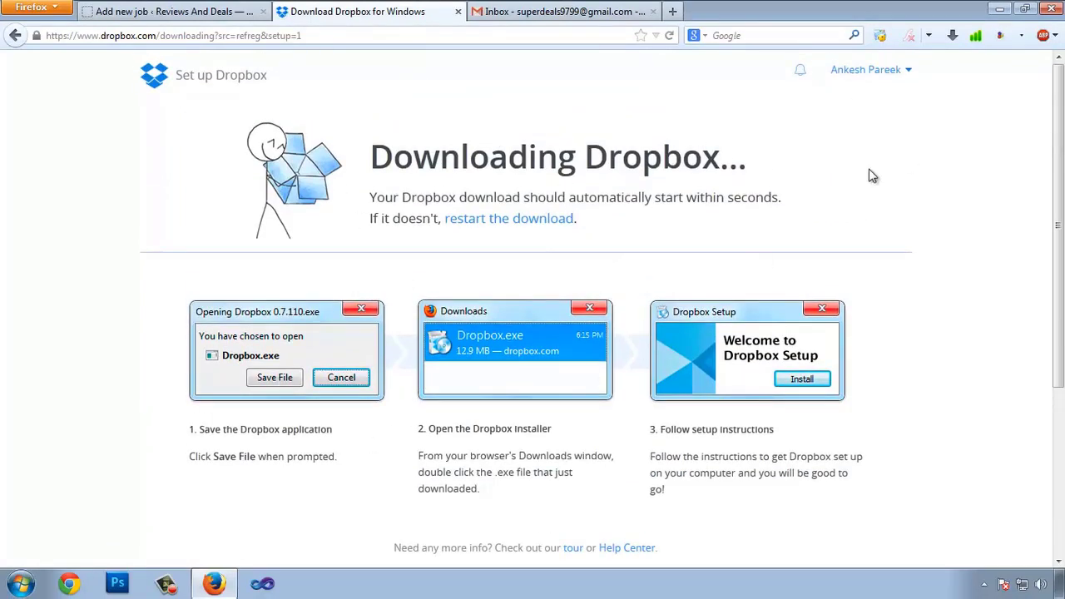
{"action": "left_click", "coordinate": [905, 70]}
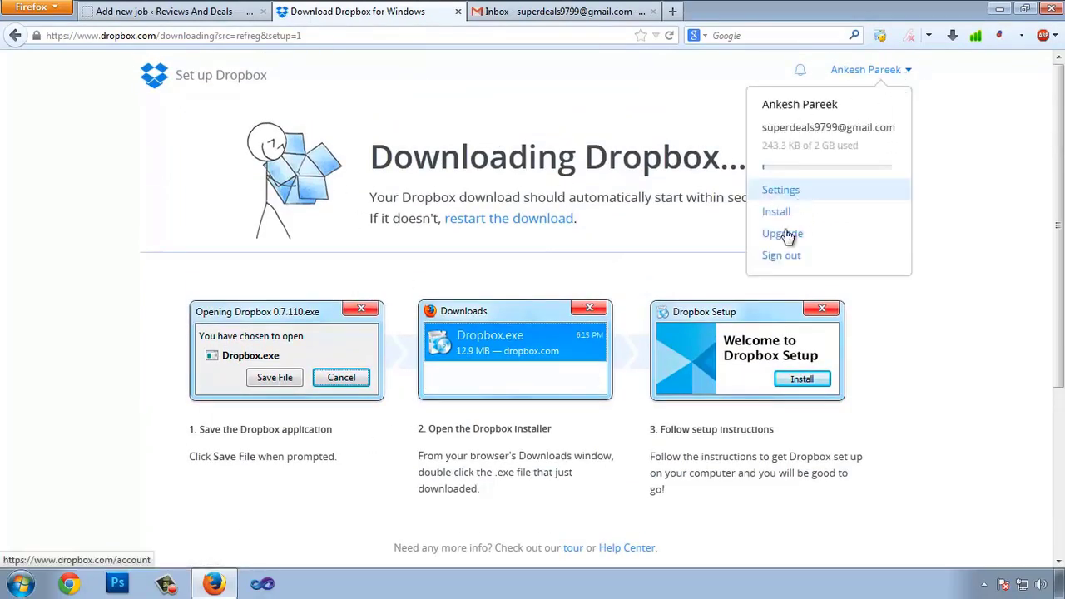
{"action": "left_click", "coordinate": [780, 190]}
Step: Glance at Gmail's Social and Promotions categories, then return to the Dropbox settings page
{"action": "left_click", "coordinate": [549, 11]}
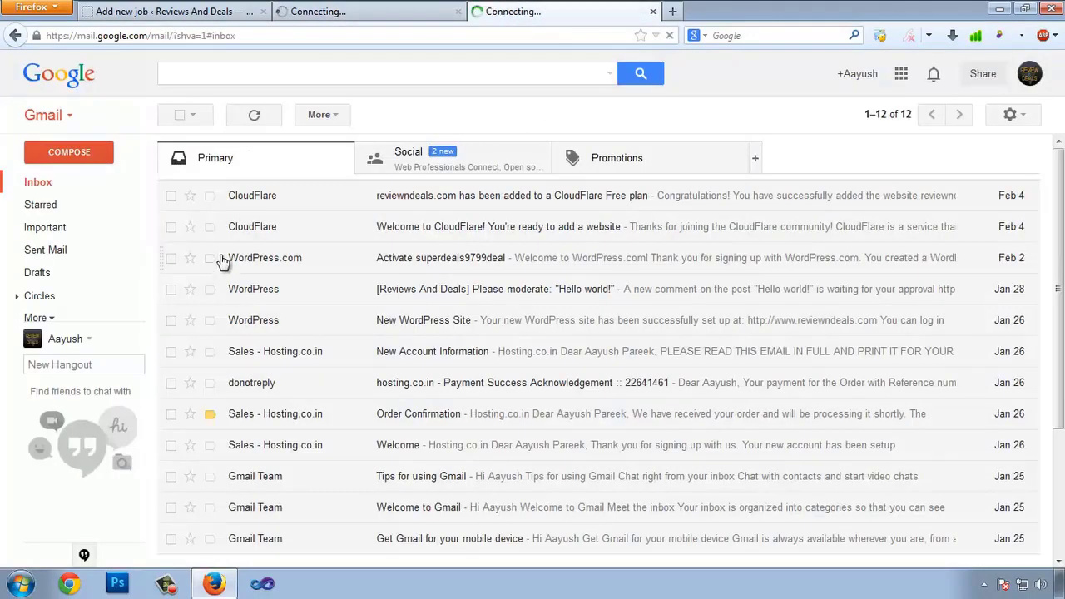
{"action": "left_click", "coordinate": [438, 171]}
{"action": "left_click", "coordinate": [613, 167]}
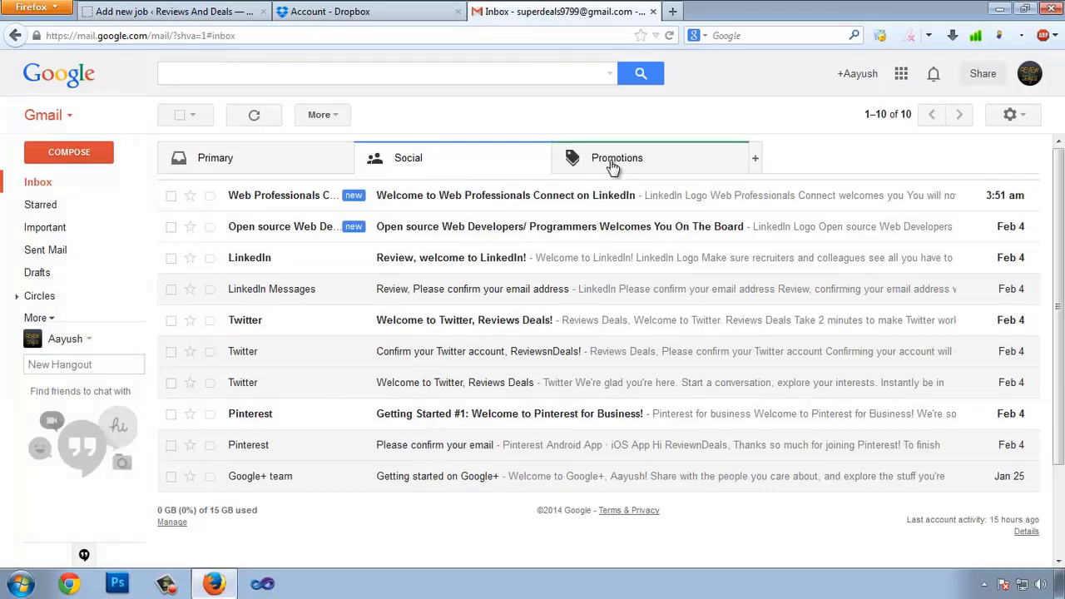
{"action": "left_click", "coordinate": [401, 9]}
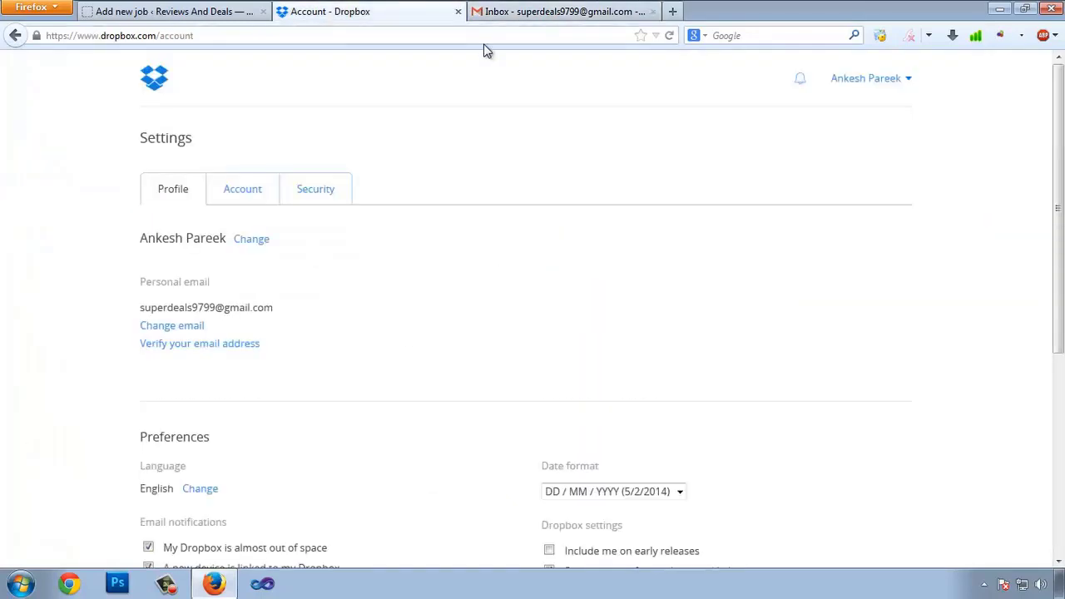
{"action": "scroll", "coordinate": [250, 350], "scroll_direction": "down", "scroll_amount": 2}
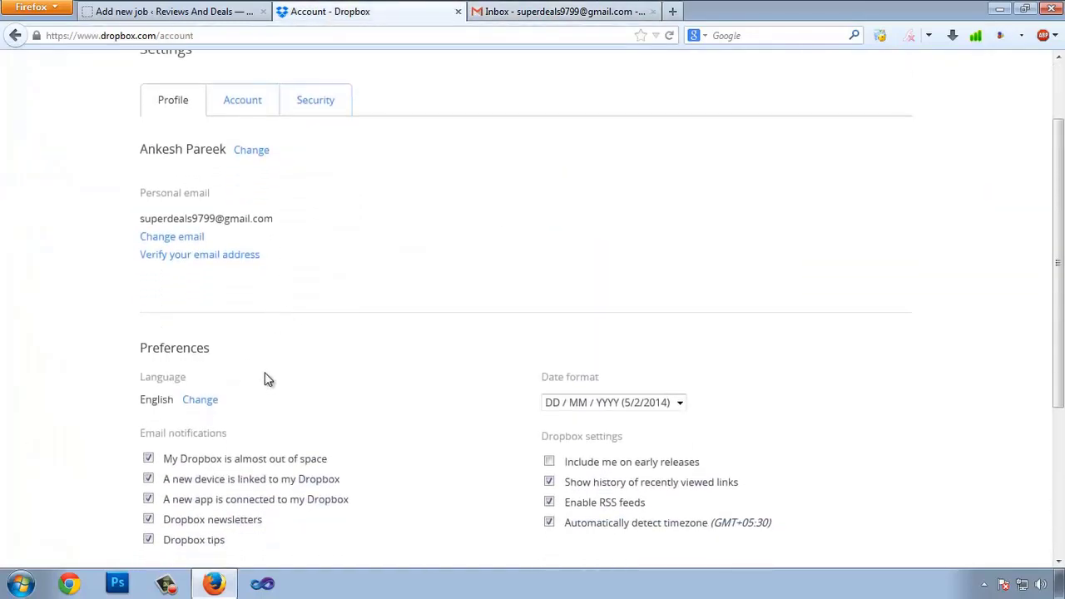
{"action": "scroll", "coordinate": [266, 375], "scroll_direction": "up", "scroll_amount": 2}
Step: Reauthenticate the Backup job with Dropbox (Sandbox) and allow BackWPup its app folder
{"action": "left_click", "coordinate": [191, 8]}
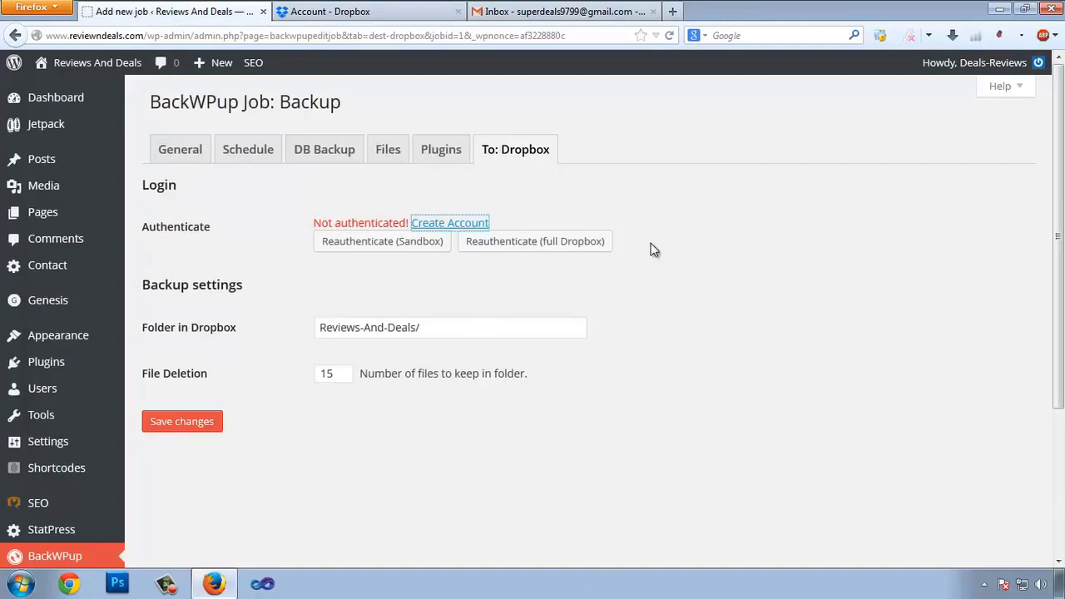
{"action": "left_click", "coordinate": [382, 264]}
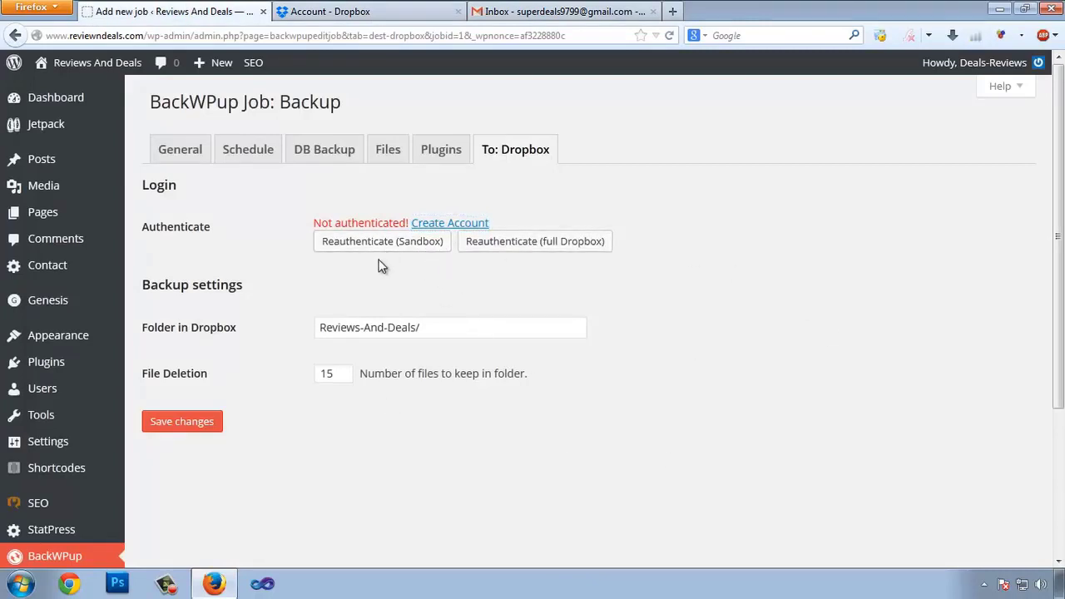
{"action": "left_click", "coordinate": [386, 247]}
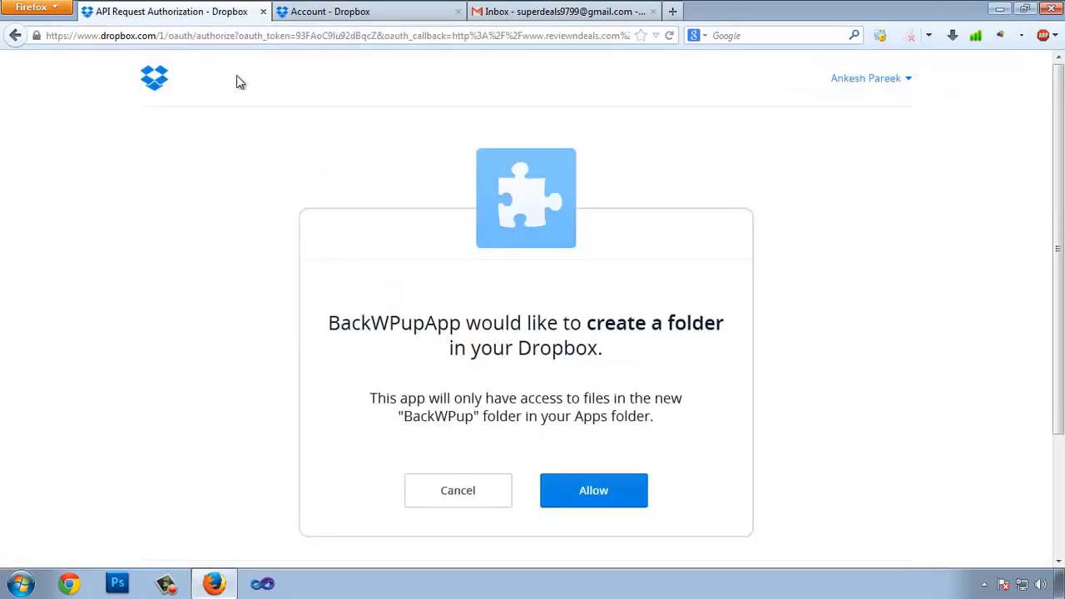
{"action": "scroll", "coordinate": [238, 81], "scroll_direction": "down", "scroll_amount": 2}
{"action": "left_click", "coordinate": [625, 407]}
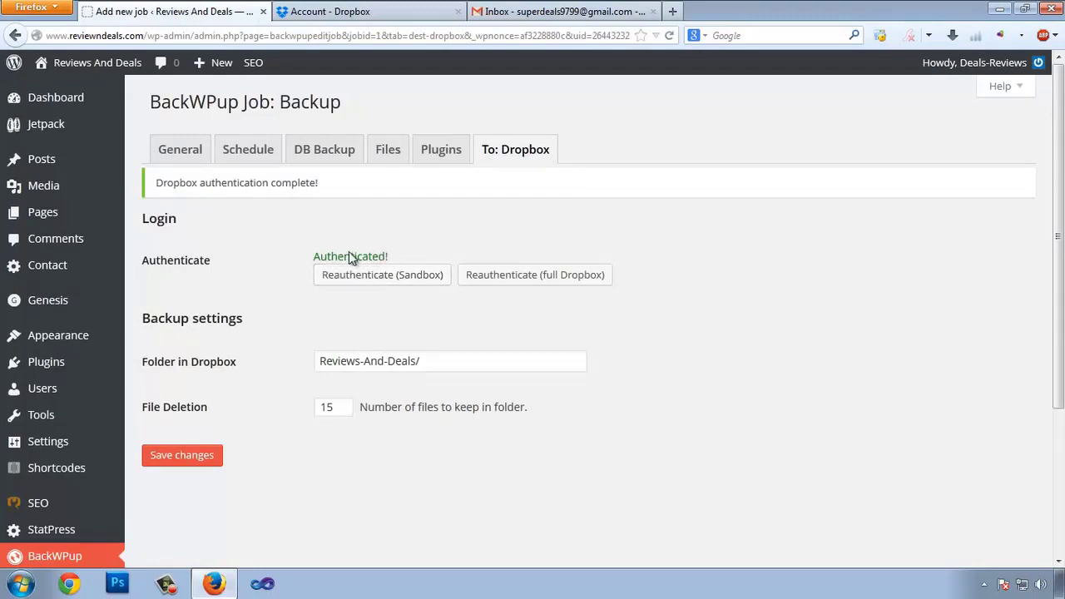
{"action": "left_click", "coordinate": [341, 10]}
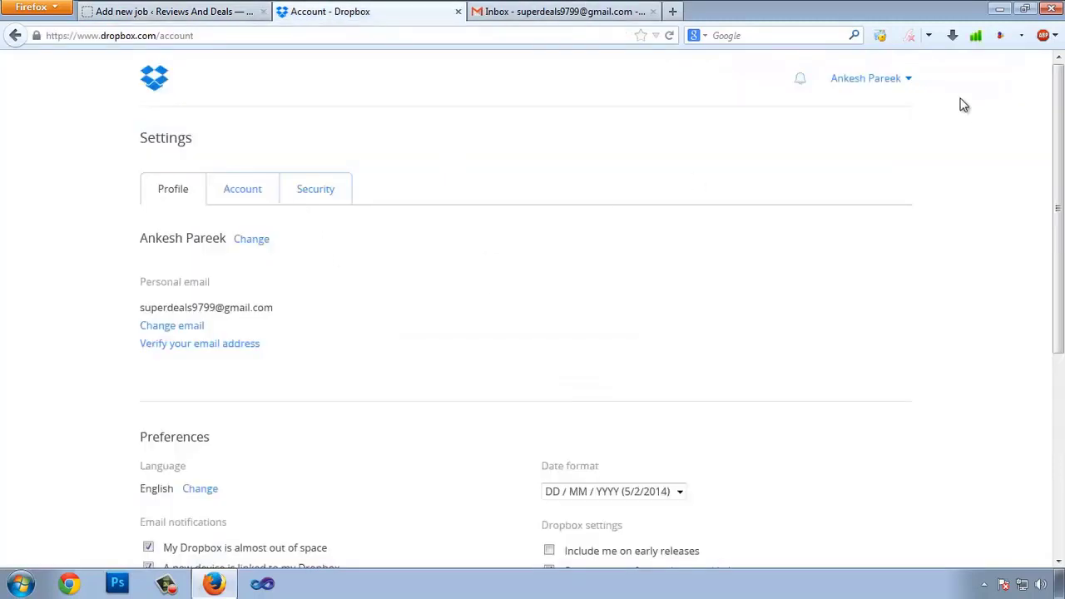
Step: Browse Dropbox Files to Apps > BackWPup, confirm the folder is empty, and return to the root
{"action": "left_click", "coordinate": [916, 84]}
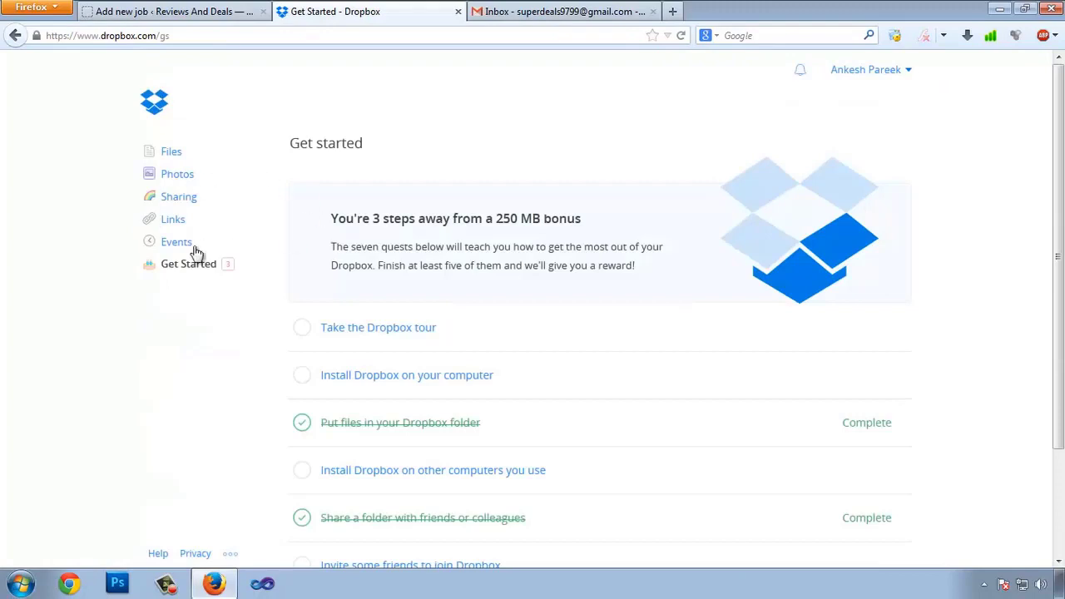
{"action": "scroll", "coordinate": [499, 317], "scroll_direction": "down", "scroll_amount": 2}
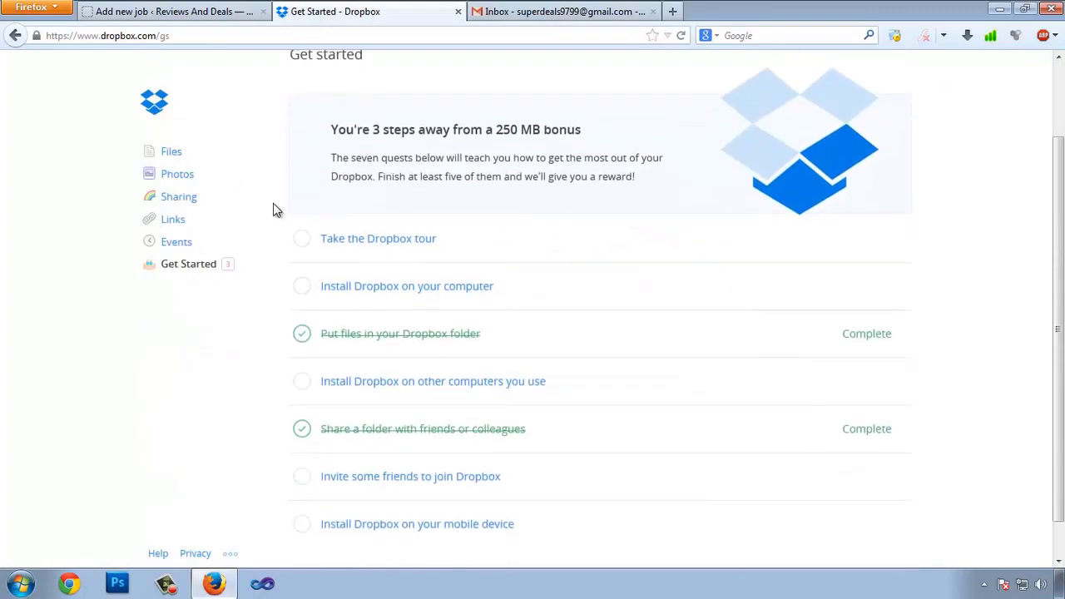
{"action": "left_click", "coordinate": [172, 153]}
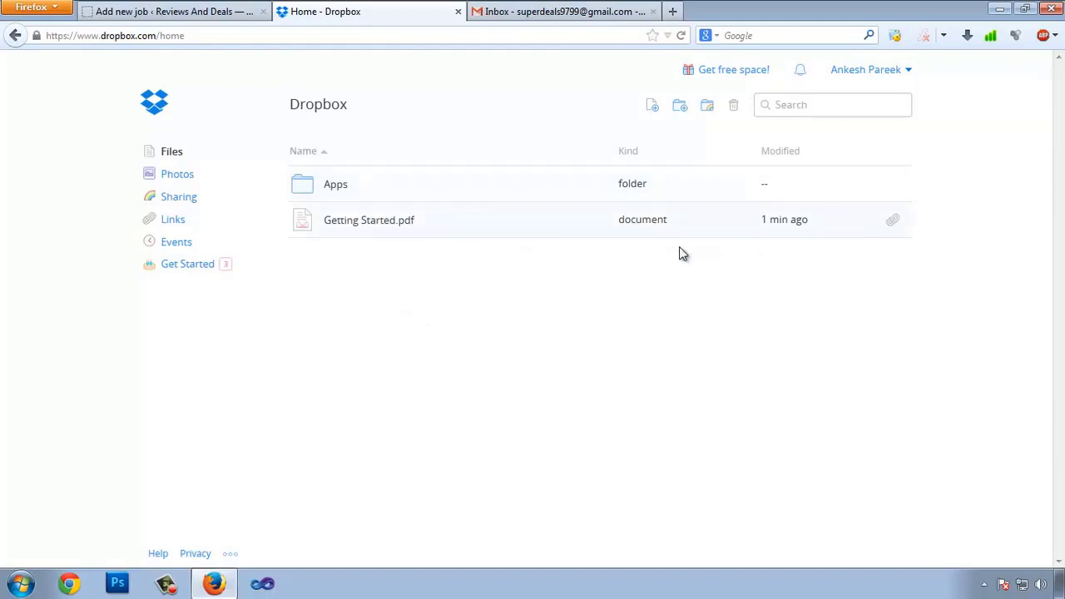
{"action": "left_click", "coordinate": [340, 186]}
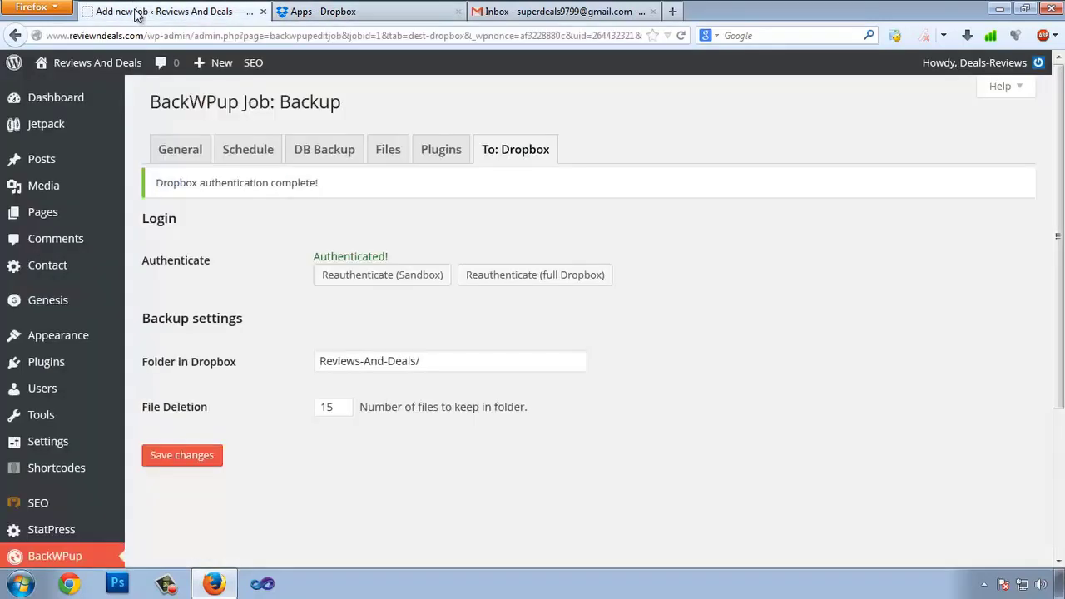
{"action": "key", "text": "ctrl+Page_Up"}
{"action": "left_click", "coordinate": [333, 11]}
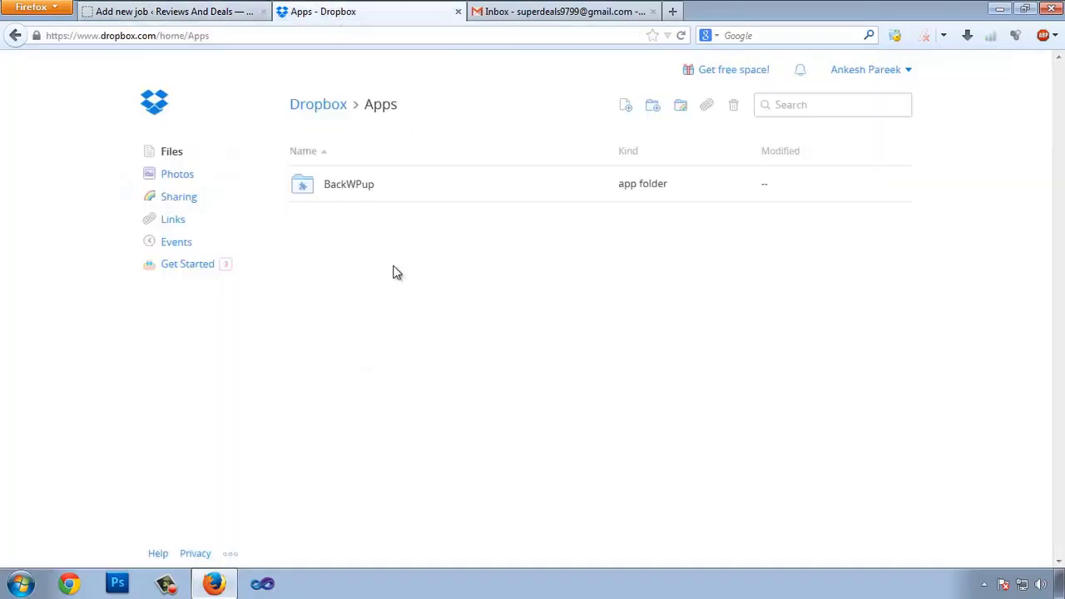
{"action": "left_click", "coordinate": [349, 190]}
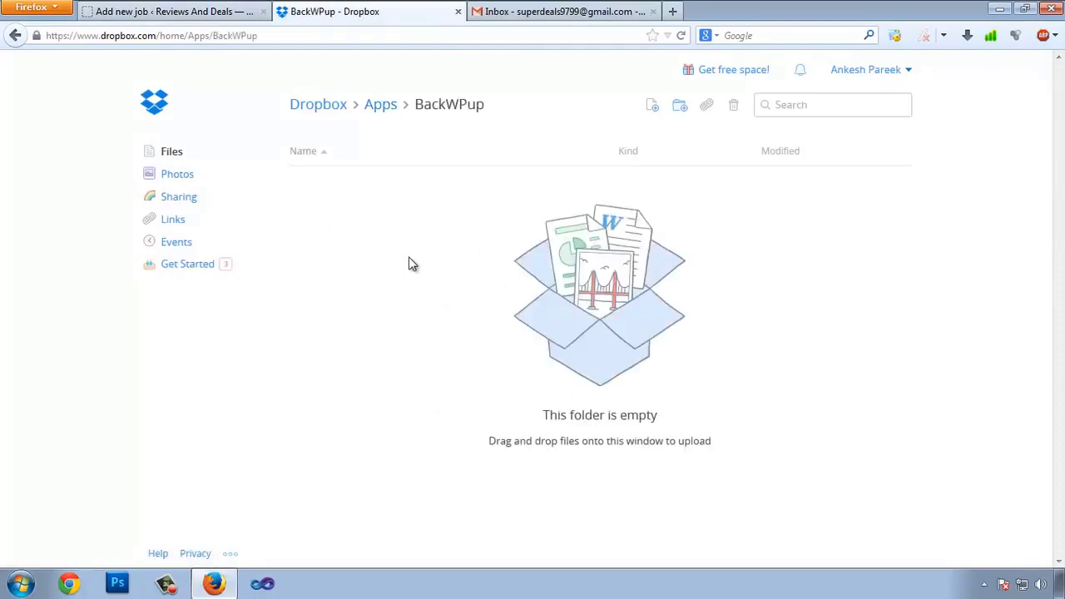
{"action": "left_click", "coordinate": [327, 109]}
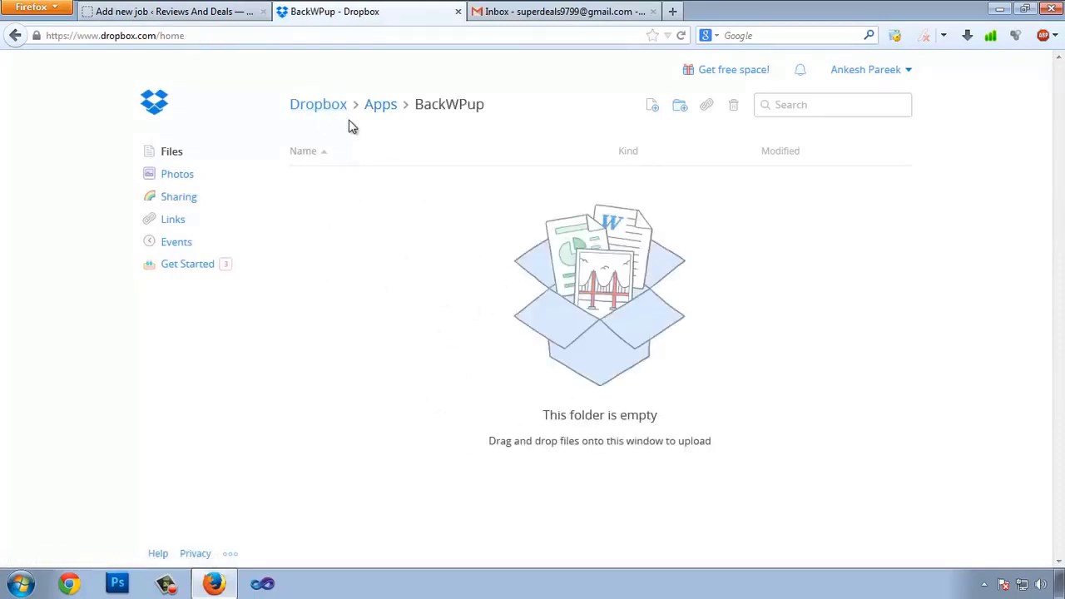
{"action": "left_click", "coordinate": [136, 10]}
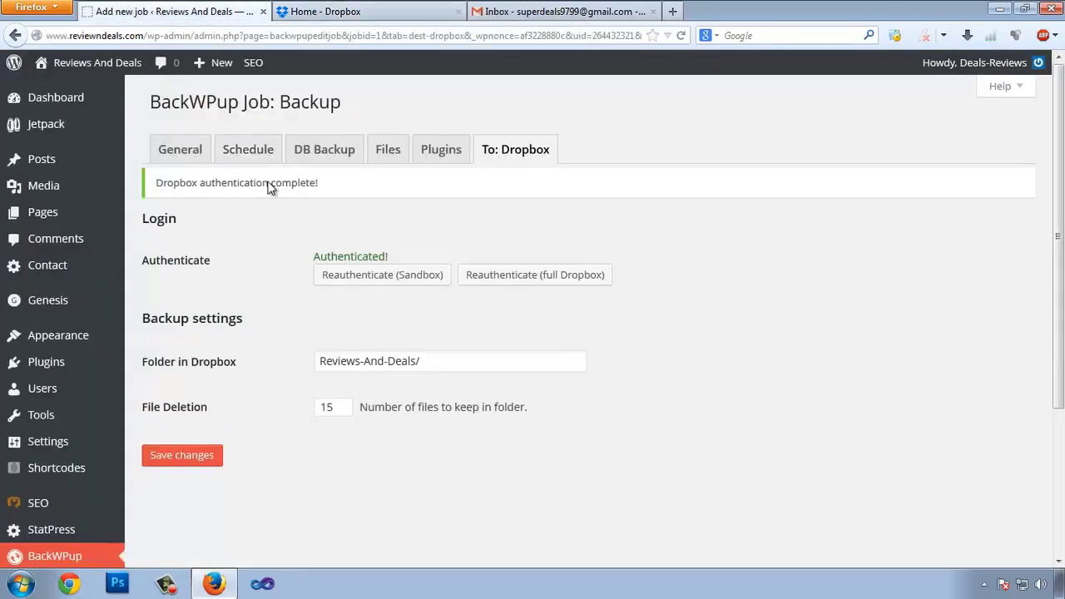
Step: On the BackWPup Jobs list, tick the Backup job and choose Run now
{"action": "scroll", "coordinate": [198, 358], "scroll_direction": "down", "scroll_amount": 4}
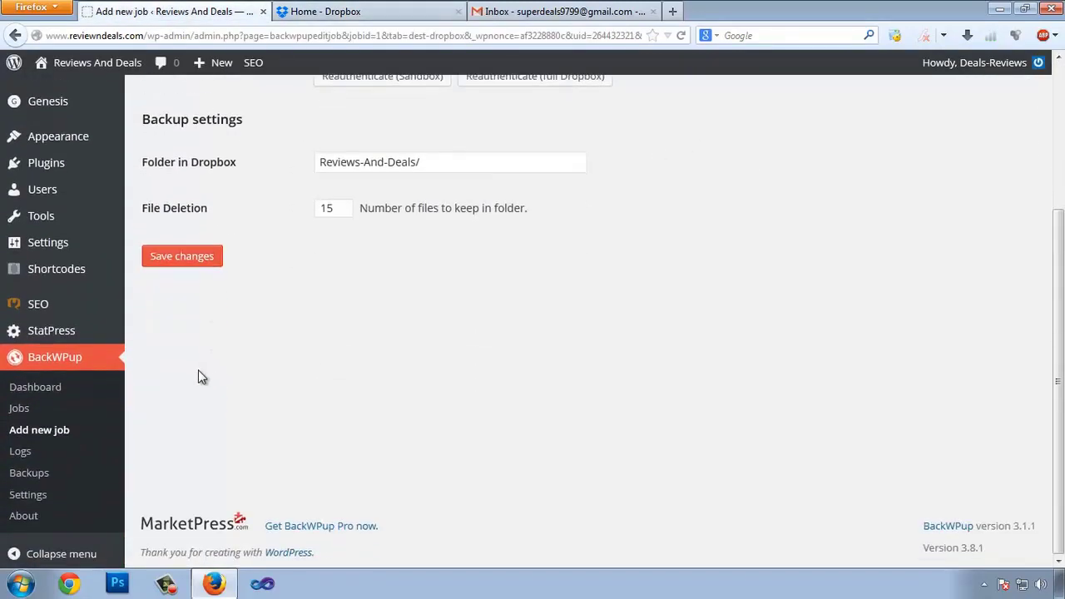
{"action": "left_click", "coordinate": [20, 409]}
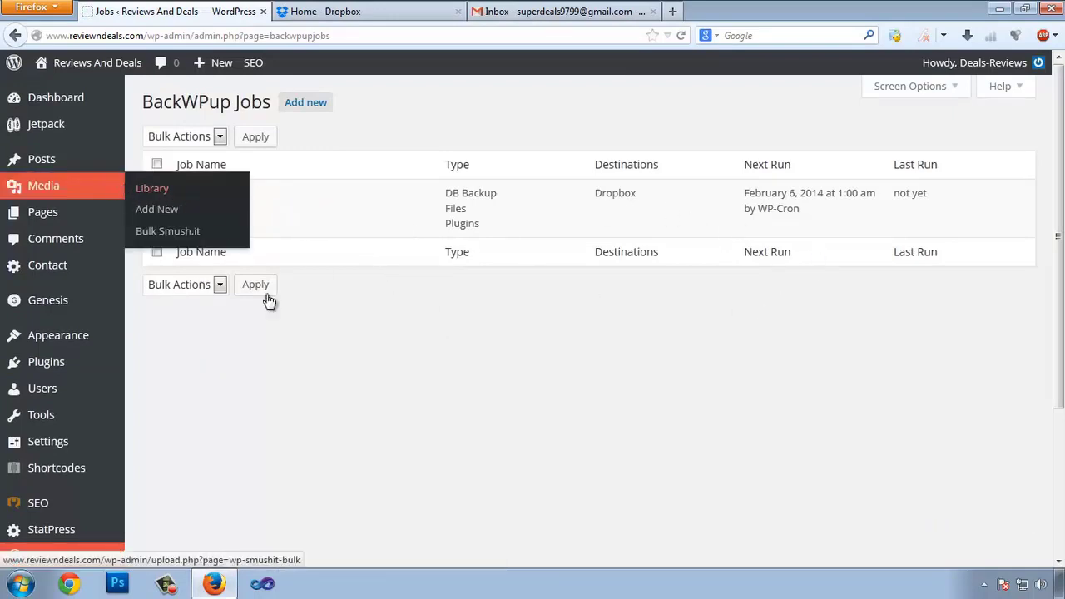
{"action": "left_click", "coordinate": [157, 194]}
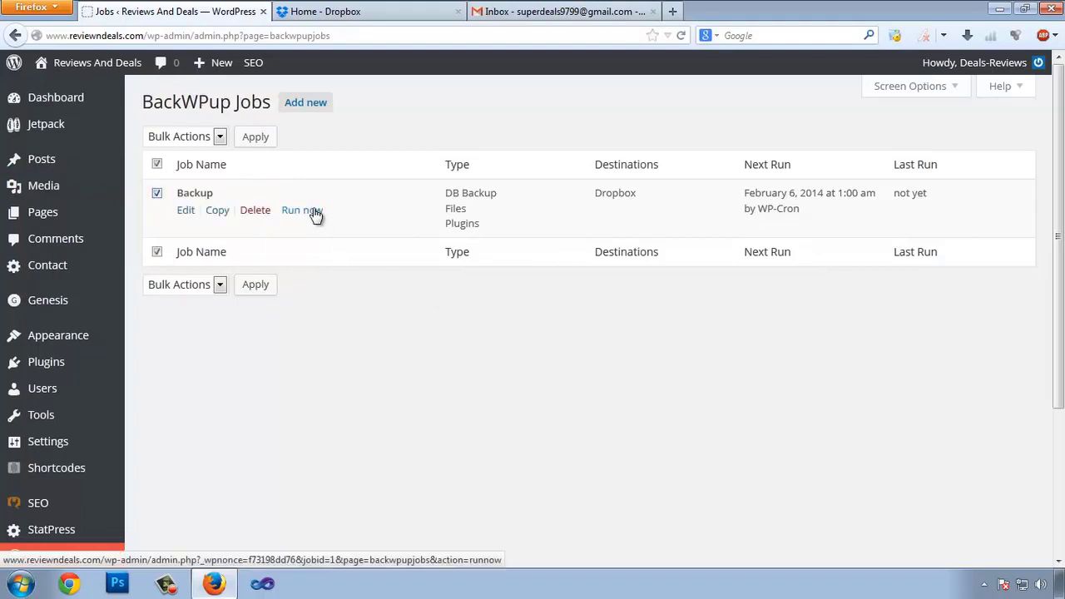
{"action": "left_click", "coordinate": [315, 213]}
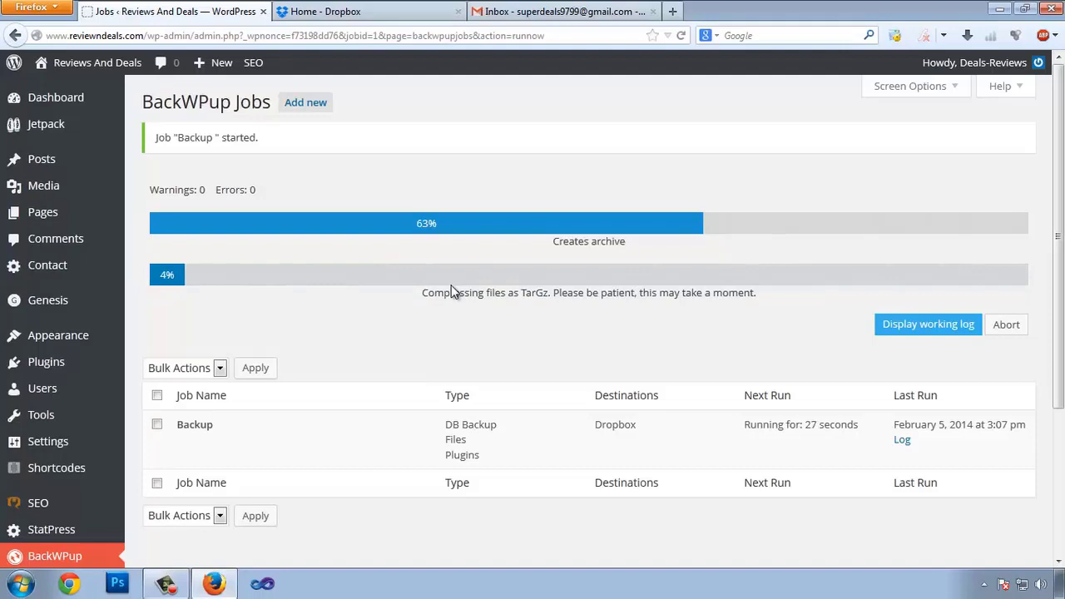
Step: Watch the Backup job reach 100% and confirm 0 warnings, 0 errors, 306 seconds
{"action": "left_click", "coordinate": [391, 8]}
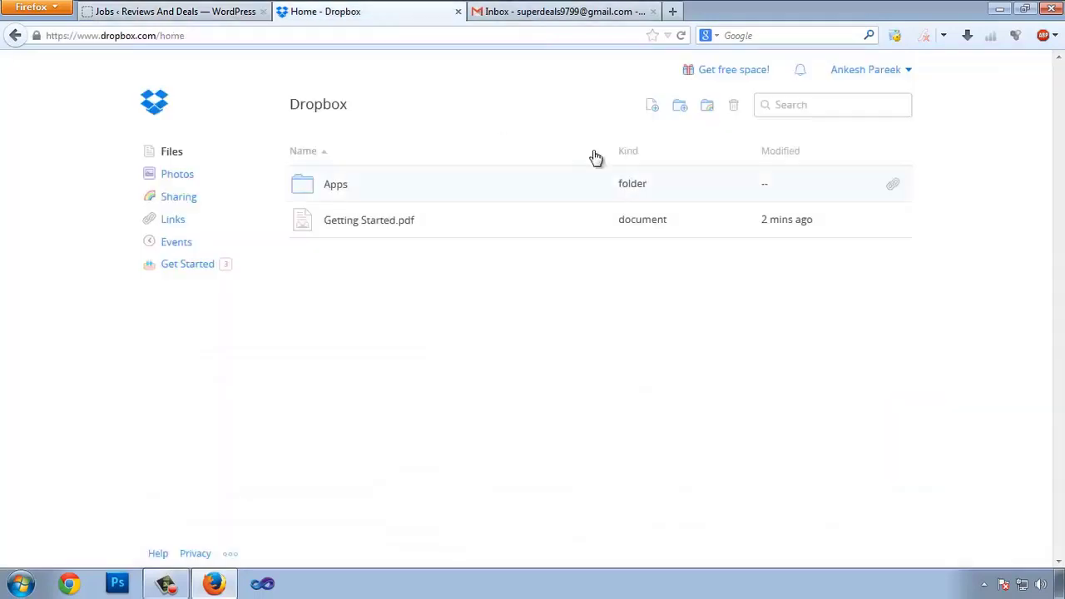
{"action": "left_click", "coordinate": [199, 7]}
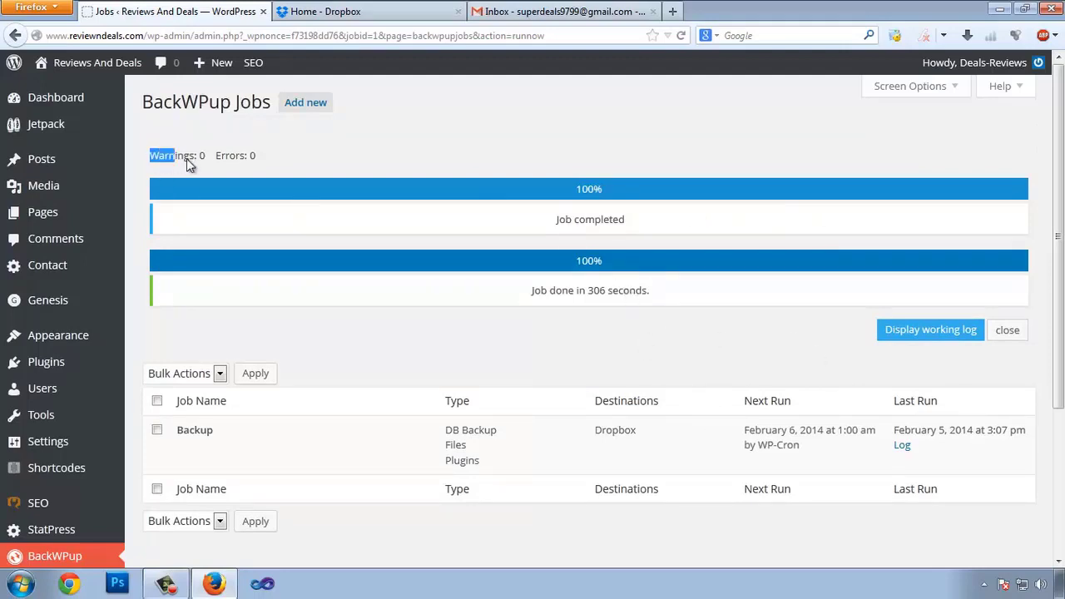
{"action": "left_click_drag", "start_coordinate": [186, 158], "coordinate": [198, 158]}
{"action": "left_click", "coordinate": [234, 159]}
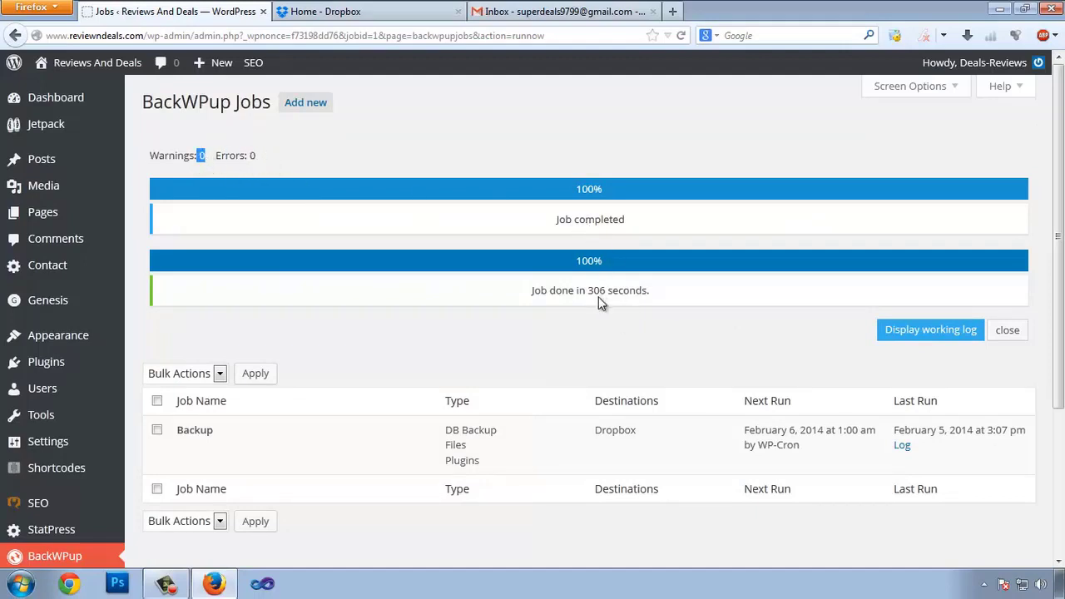
{"action": "left_click_drag", "start_coordinate": [586, 291], "coordinate": [609, 291]}
Step: Browse Dropbox Apps > BackWPup > Reviews-And-Deals to find backwpup_05e3a0_2014-02-05_15-07-15.tar.gz
{"action": "left_click", "coordinate": [447, 18]}
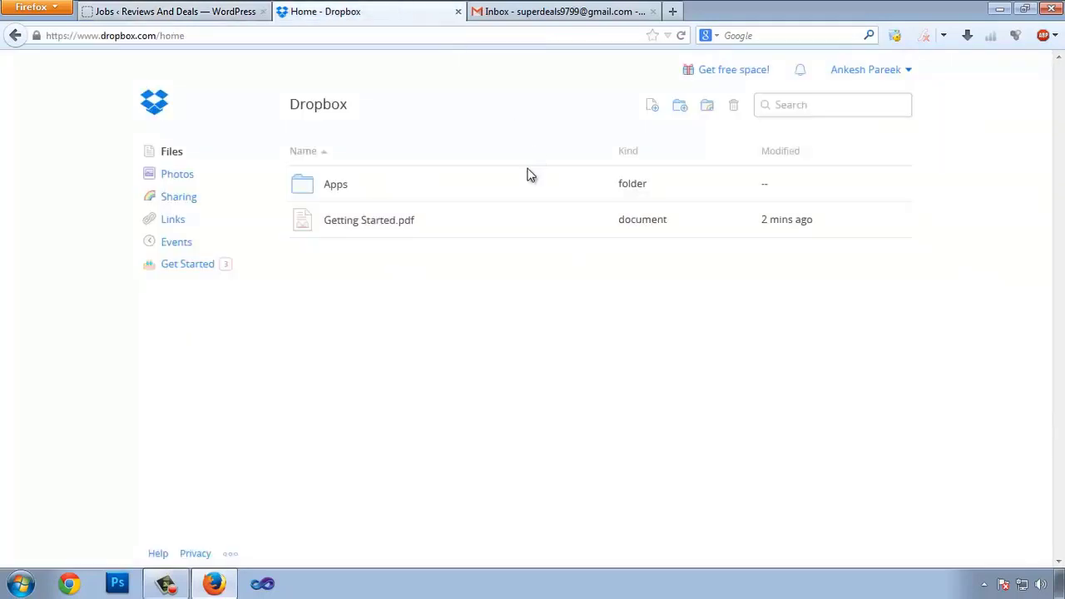
{"action": "left_click", "coordinate": [332, 192]}
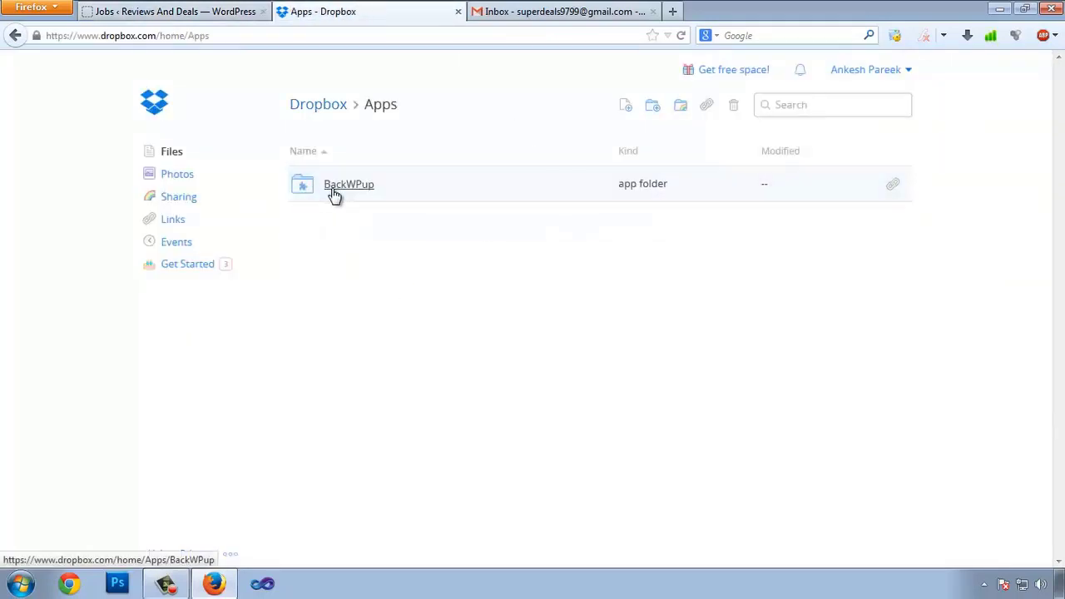
{"action": "left_click", "coordinate": [360, 191]}
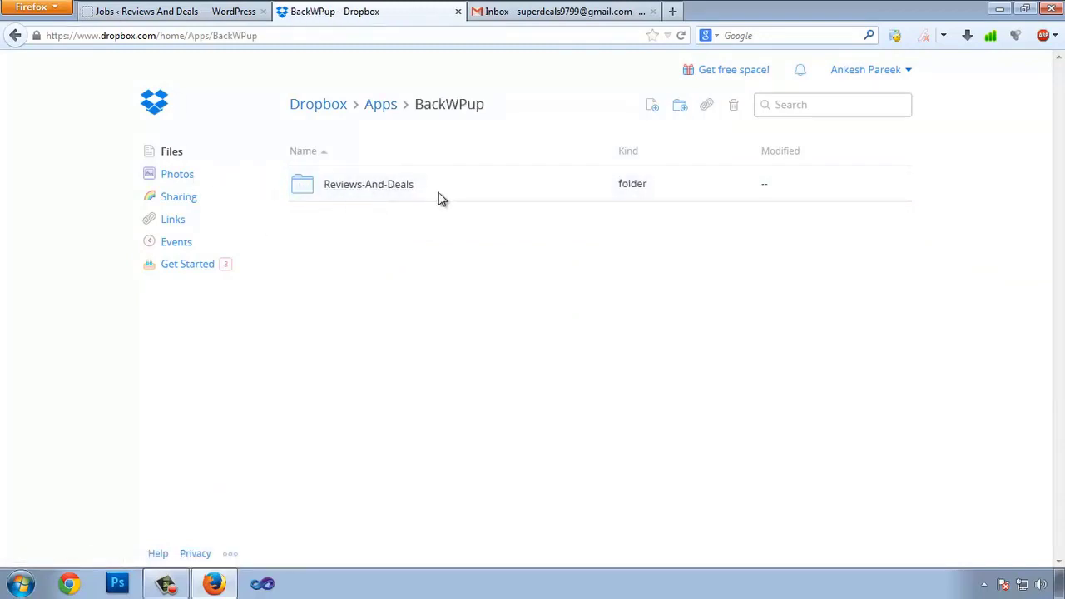
{"action": "left_click", "coordinate": [351, 194]}
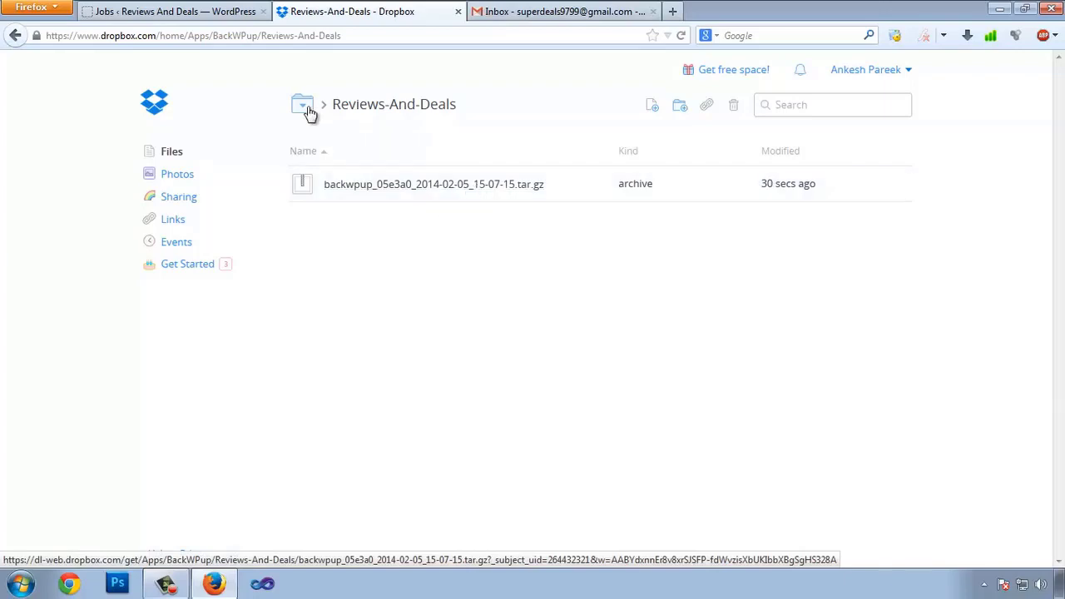
{"action": "left_click", "coordinate": [221, 12]}
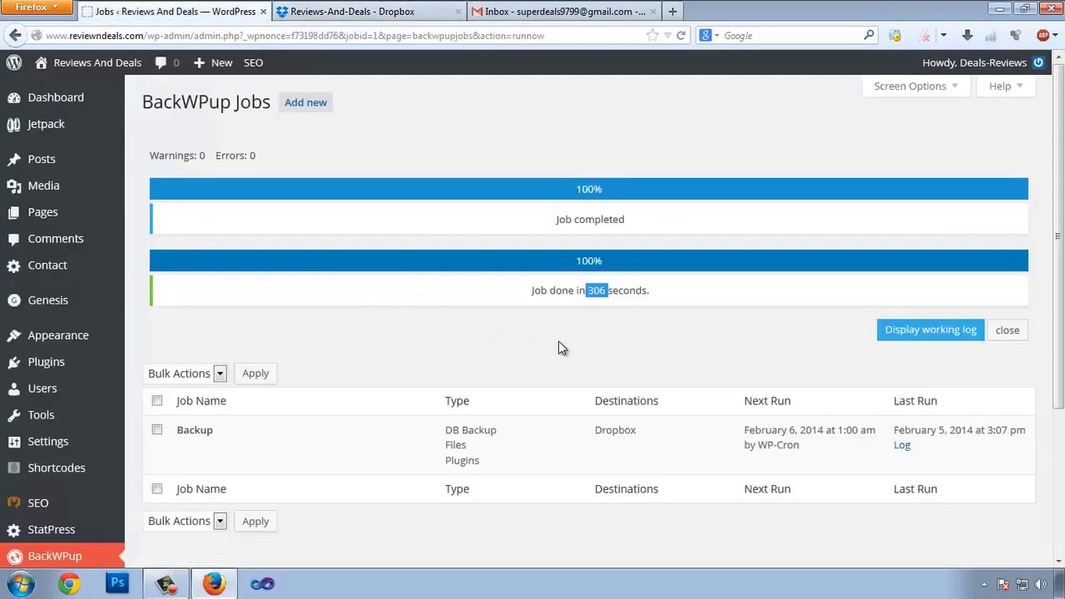
{"action": "scroll", "coordinate": [621, 383], "scroll_direction": "down", "scroll_amount": 4}
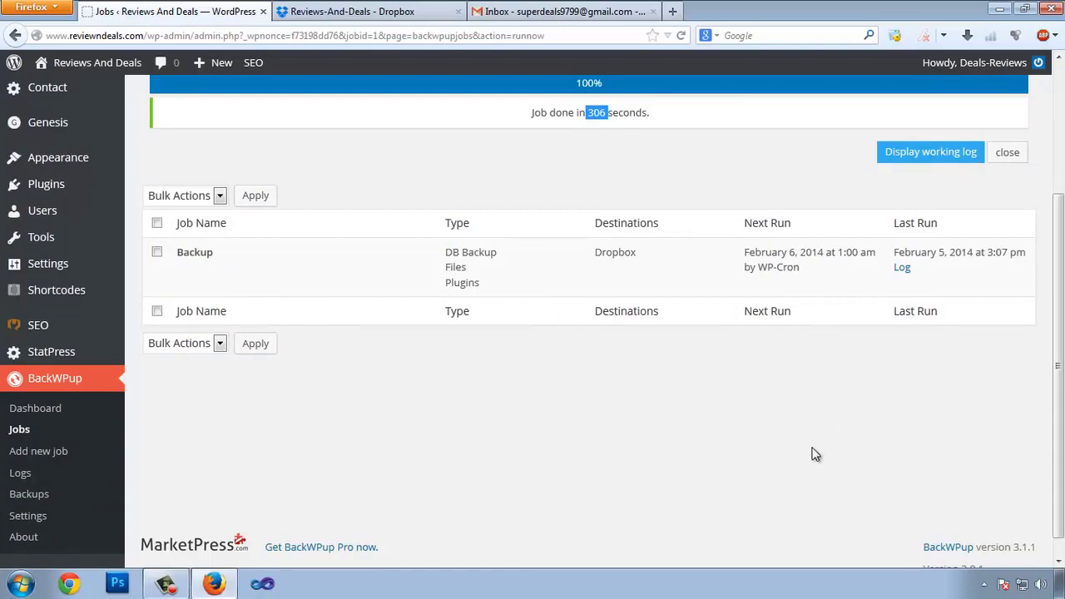
{"action": "scroll", "coordinate": [432, 348], "scroll_direction": "up", "scroll_amount": 4}
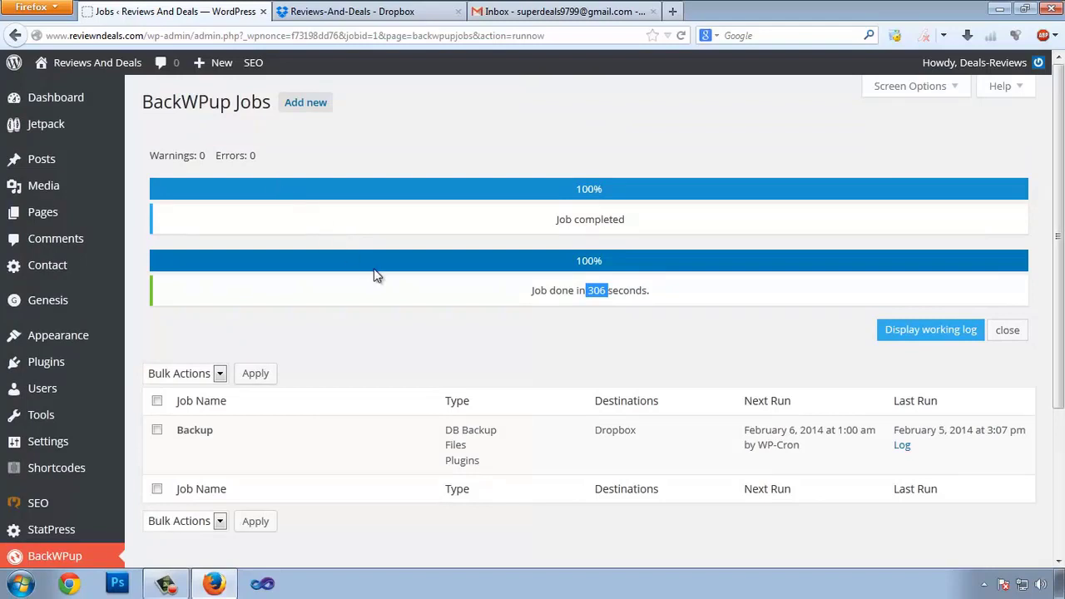
{"action": "scroll", "coordinate": [288, 397], "scroll_direction": "down", "scroll_amount": 4}
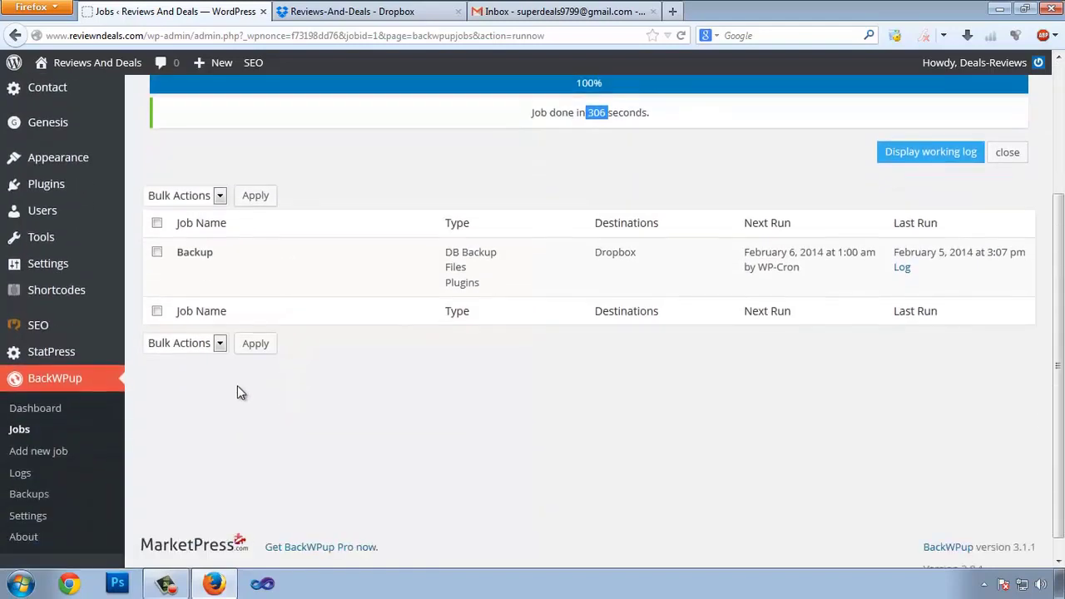